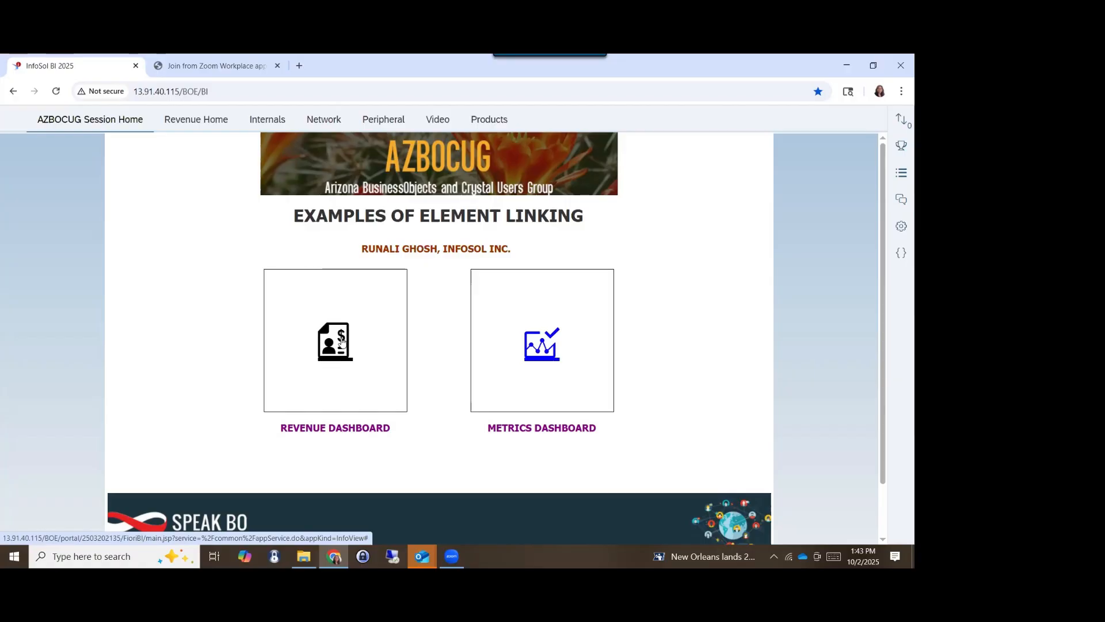
- Open the Revenue Dashboard from the session home and review its charts filtered by the Internals product group
{"action": "left_click", "coordinate": [341, 339]}
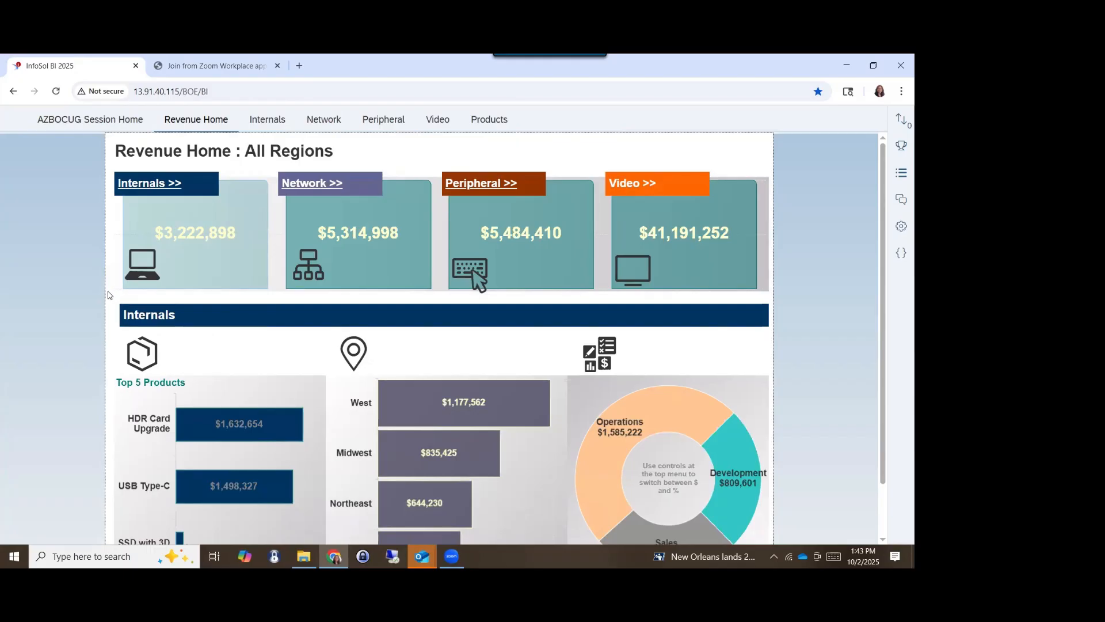
{"action": "scroll", "coordinate": [251, 385], "scroll_direction": "down", "scroll_amount": 1}
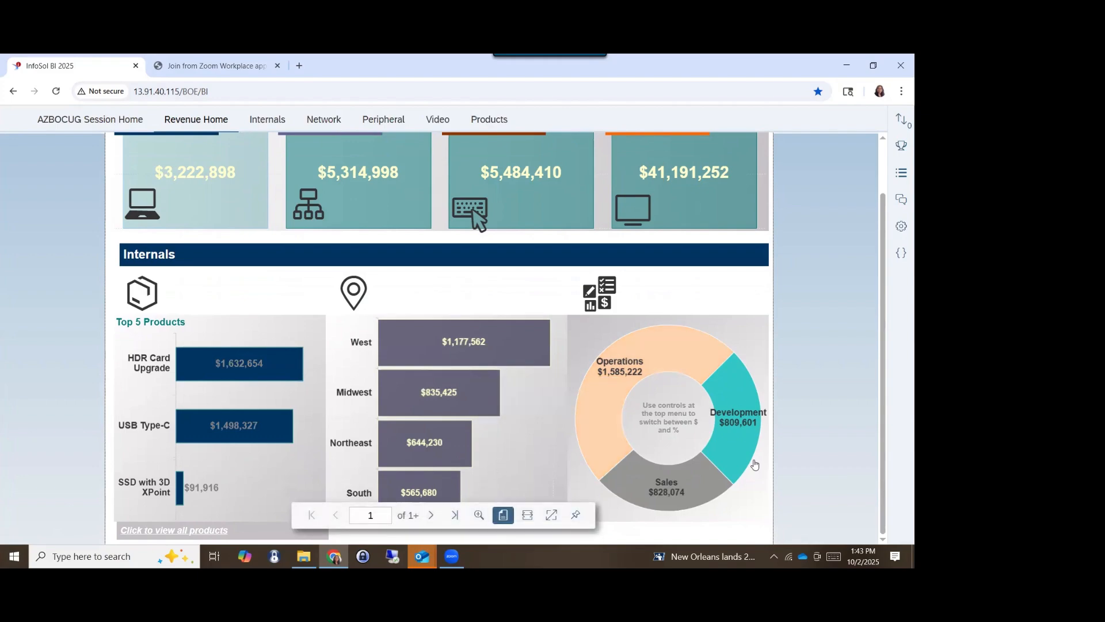
{"action": "mouse_move", "coordinate": [712, 499]}
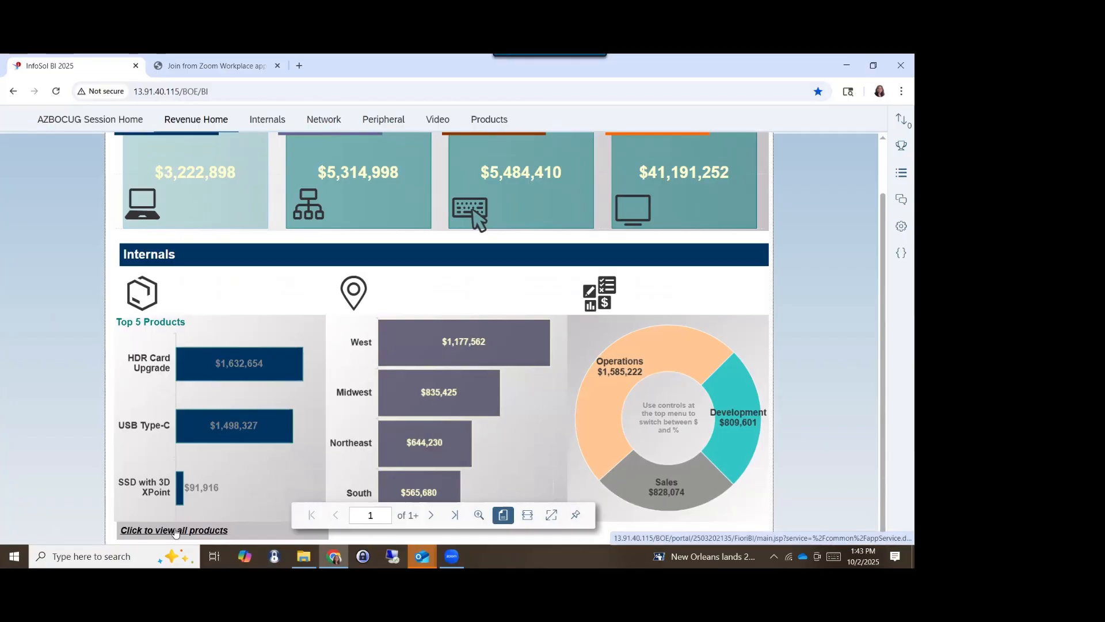
{"action": "scroll", "coordinate": [179, 518], "scroll_direction": "up", "scroll_amount": 1}
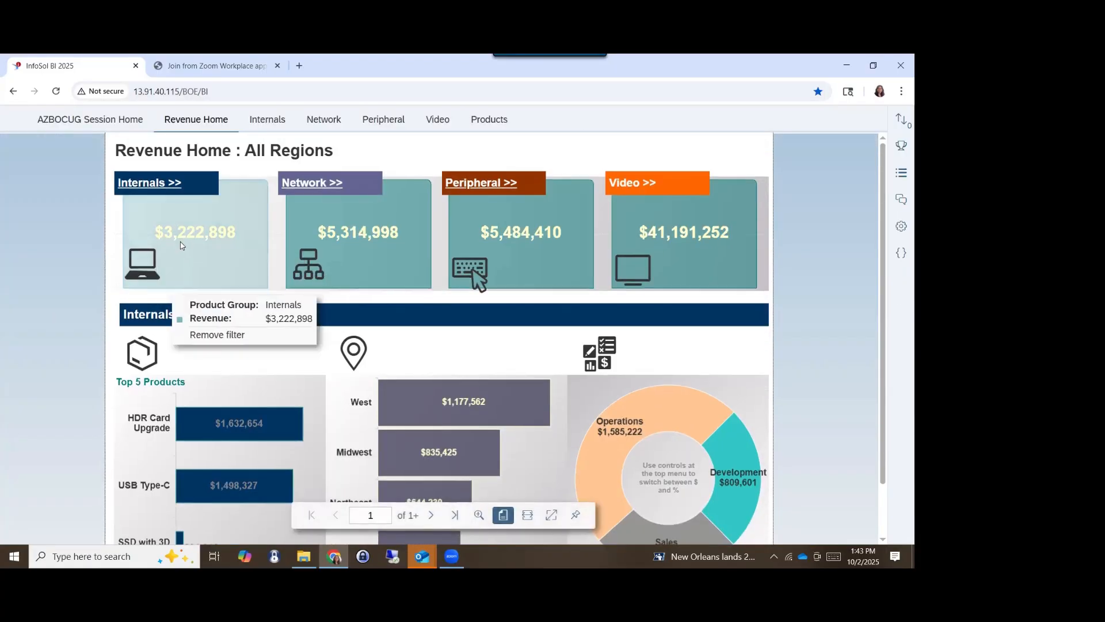
- Remove the Internals filter from the revenue tiles and review the charts for all product groups
{"action": "left_click", "coordinate": [180, 245]}
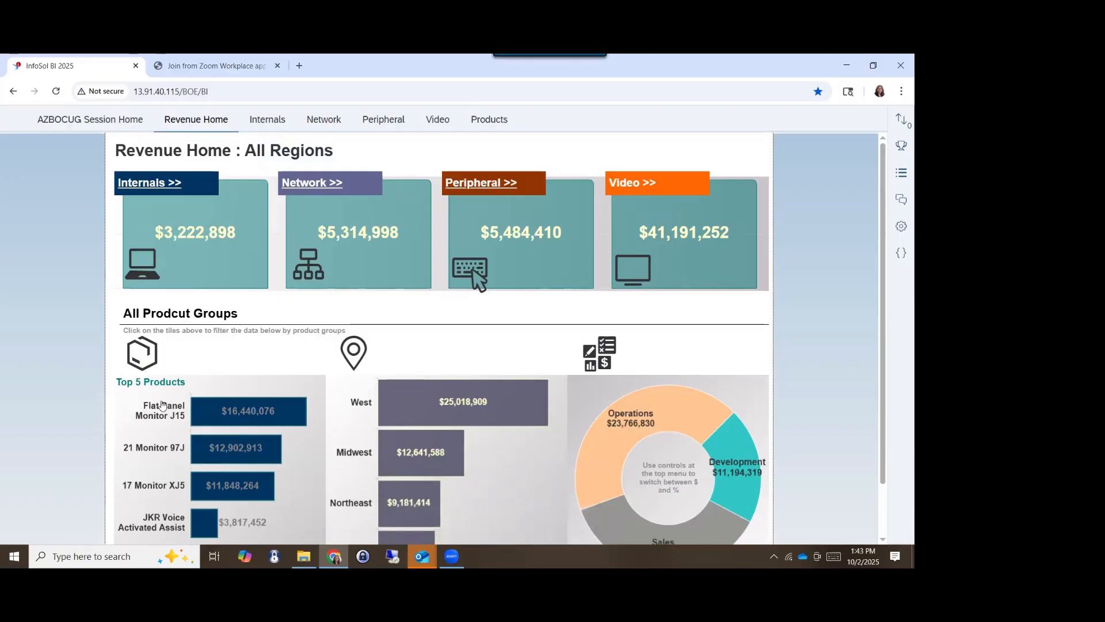
{"action": "scroll", "coordinate": [148, 504], "scroll_direction": "down", "scroll_amount": 1}
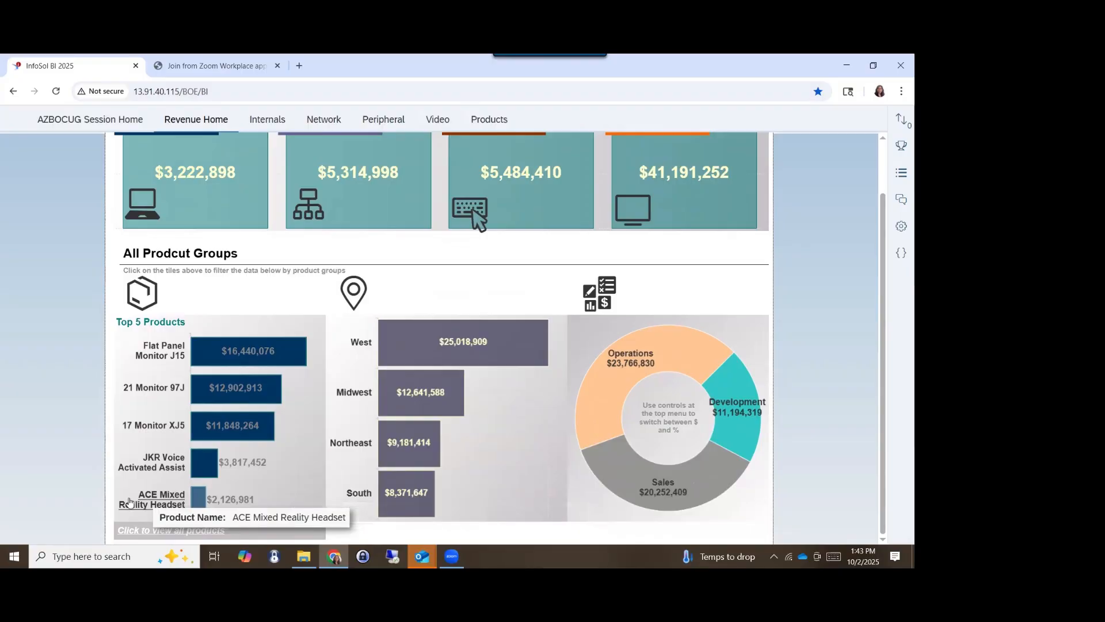
{"action": "scroll", "coordinate": [127, 500], "scroll_direction": "up", "scroll_amount": 1}
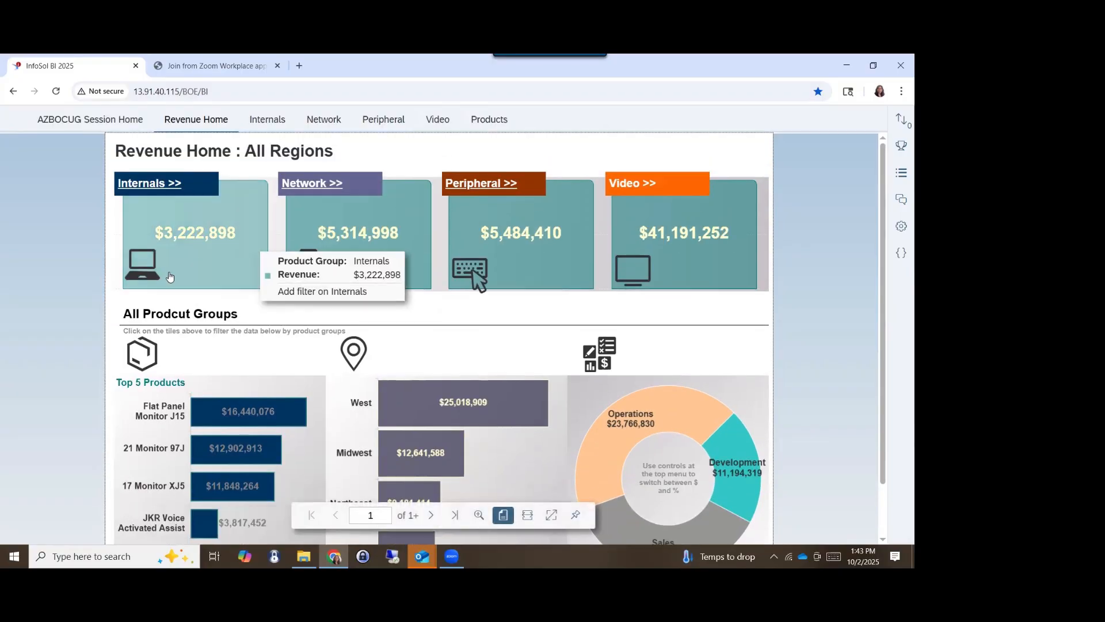
- Filter the revenue charts by the Internals product group and review the product, region and division breakdowns
{"action": "left_click", "coordinate": [183, 246]}
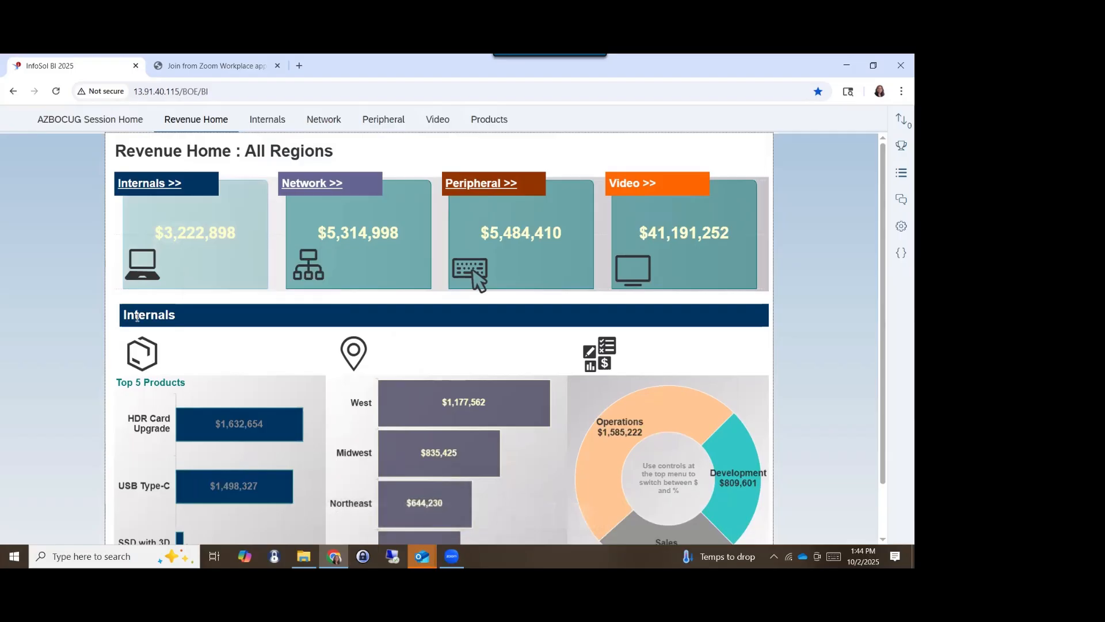
{"action": "scroll", "coordinate": [242, 452], "scroll_direction": "down", "scroll_amount": 1}
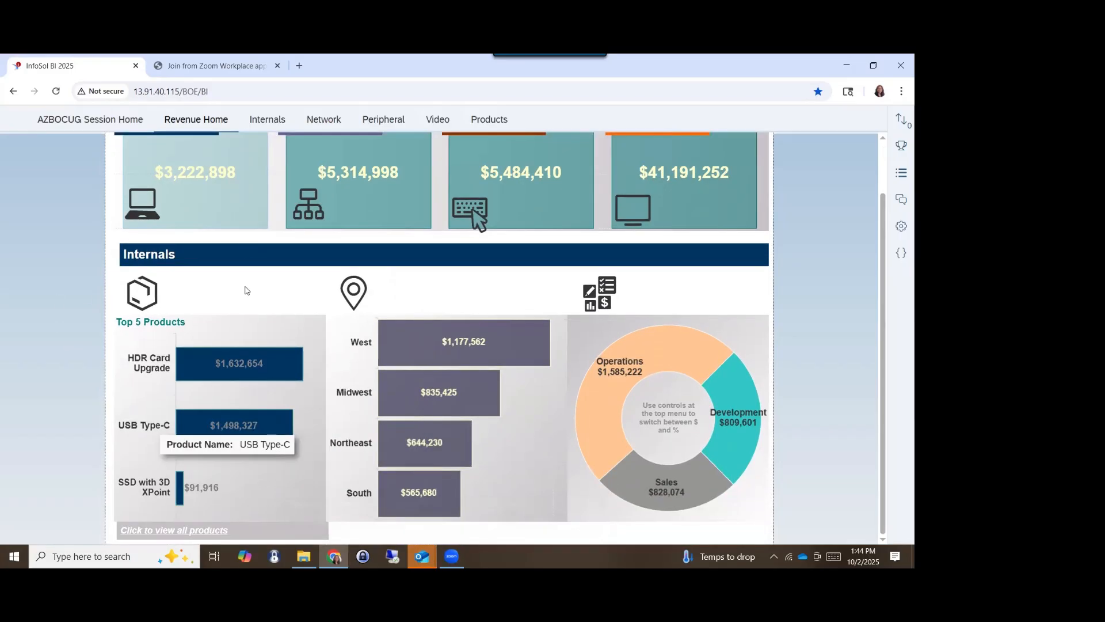
{"action": "scroll", "coordinate": [247, 297], "scroll_direction": "up", "scroll_amount": 1}
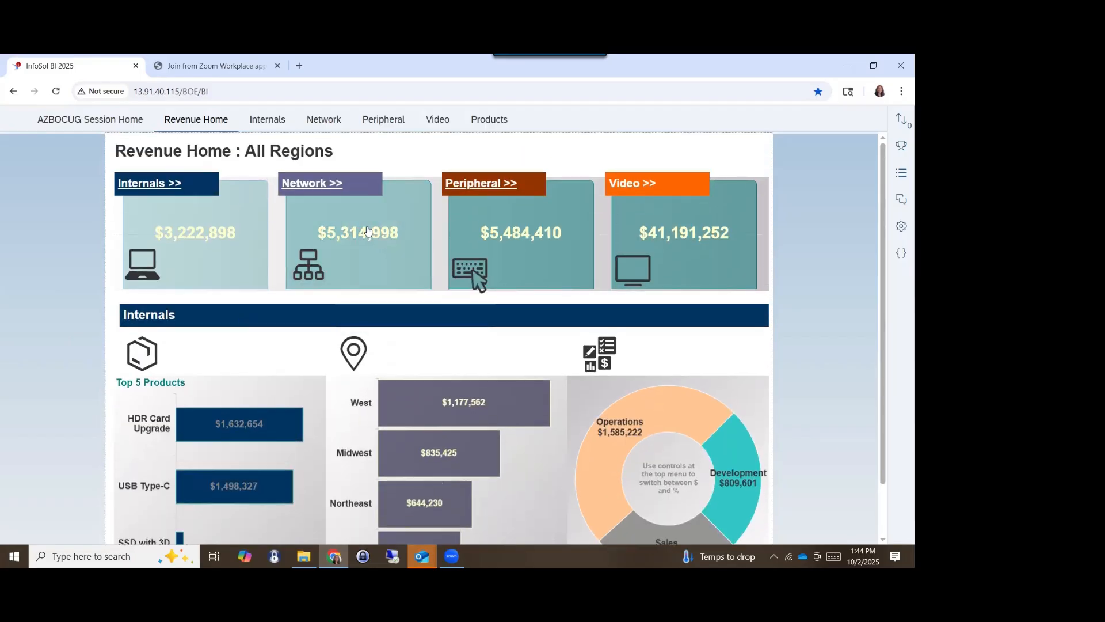
- Filter the revenue charts by the Network product group instead and review the resulting breakdowns
{"action": "left_click", "coordinate": [366, 231]}
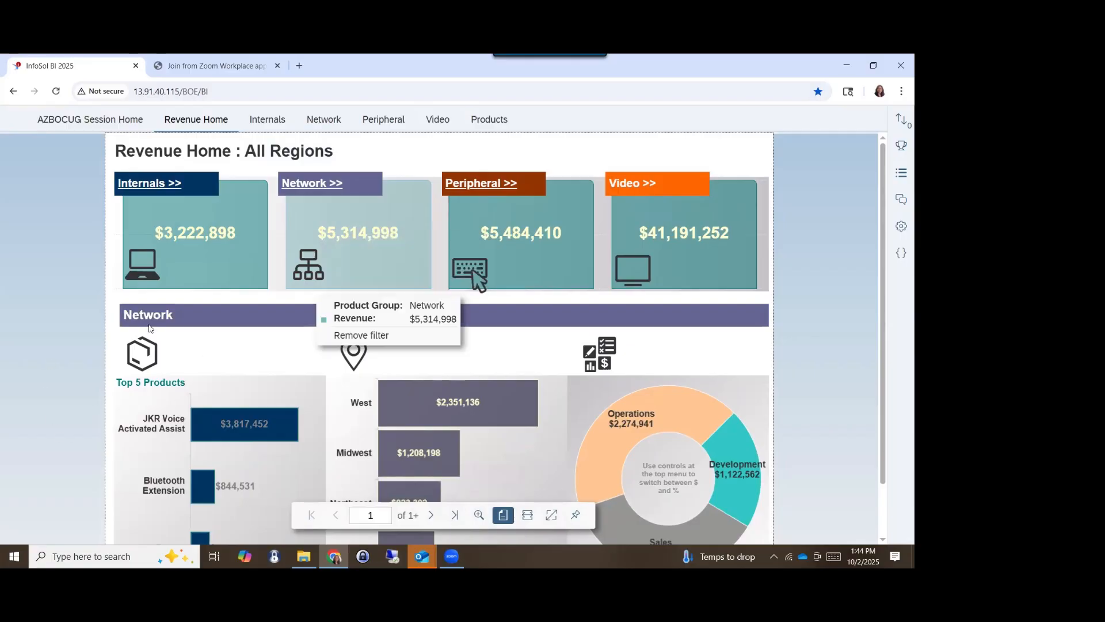
{"action": "scroll", "coordinate": [270, 420], "scroll_direction": "down", "scroll_amount": 1}
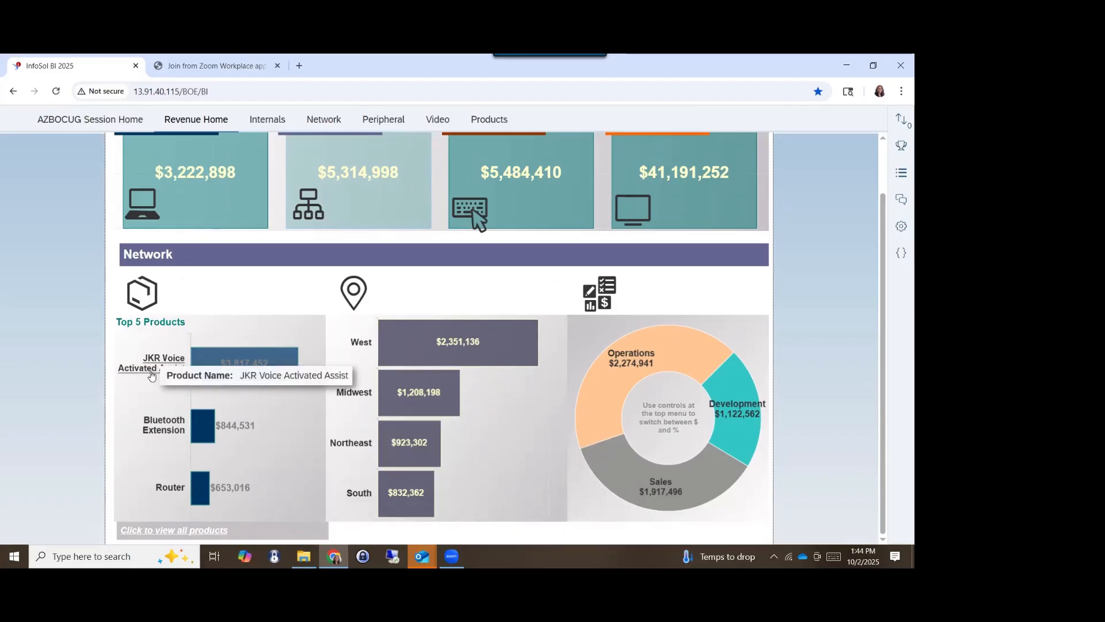
{"action": "scroll", "coordinate": [152, 375], "scroll_direction": "up", "scroll_amount": 1}
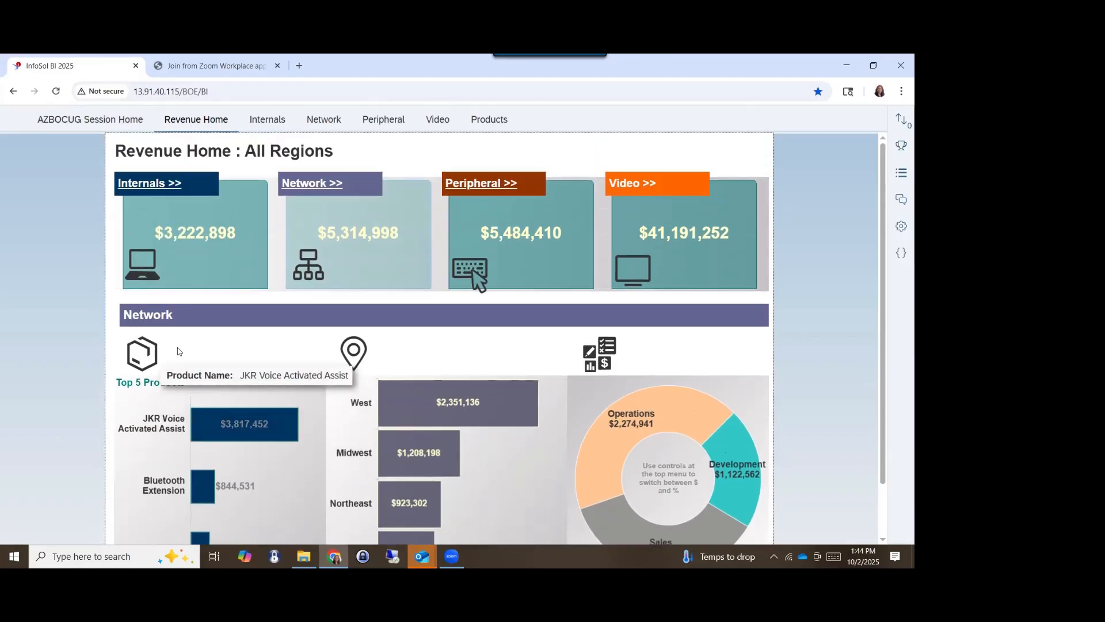
- Filter the revenue charts by the Peripheral product group, review the breakdowns, and clear that filter again
{"action": "left_click", "coordinate": [525, 233]}
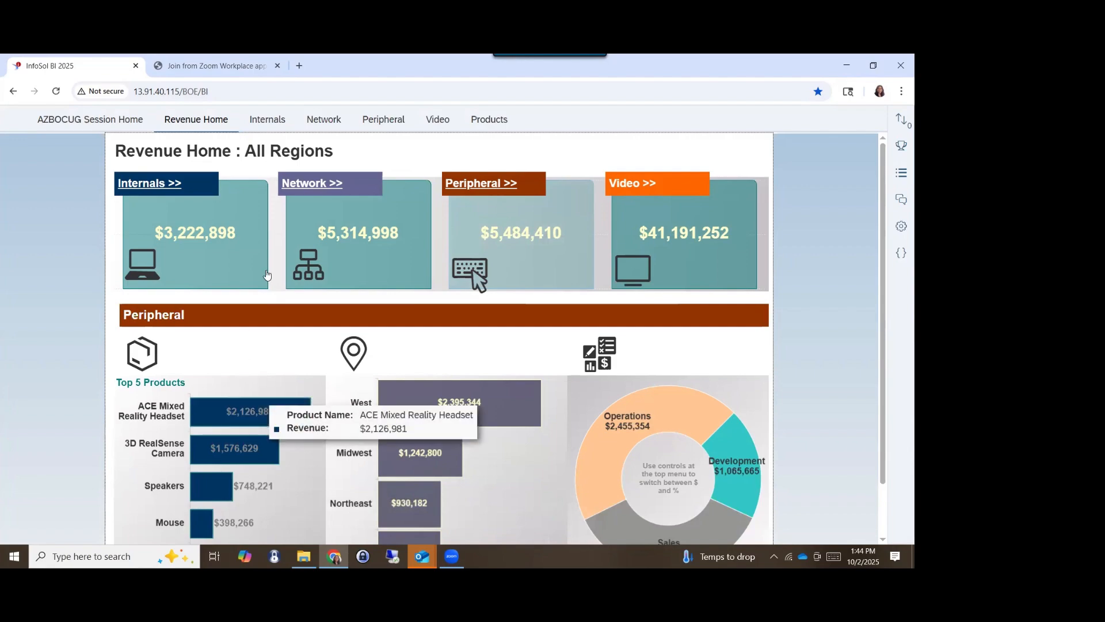
{"action": "mouse_move", "coordinate": [202, 238]}
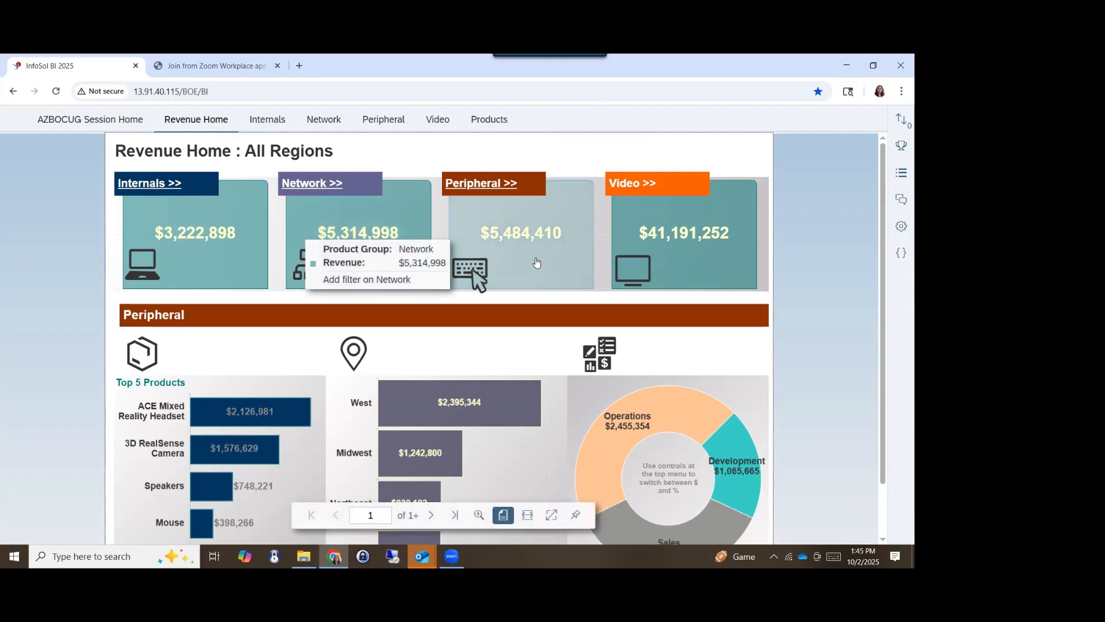
{"action": "mouse_move", "coordinate": [540, 285]}
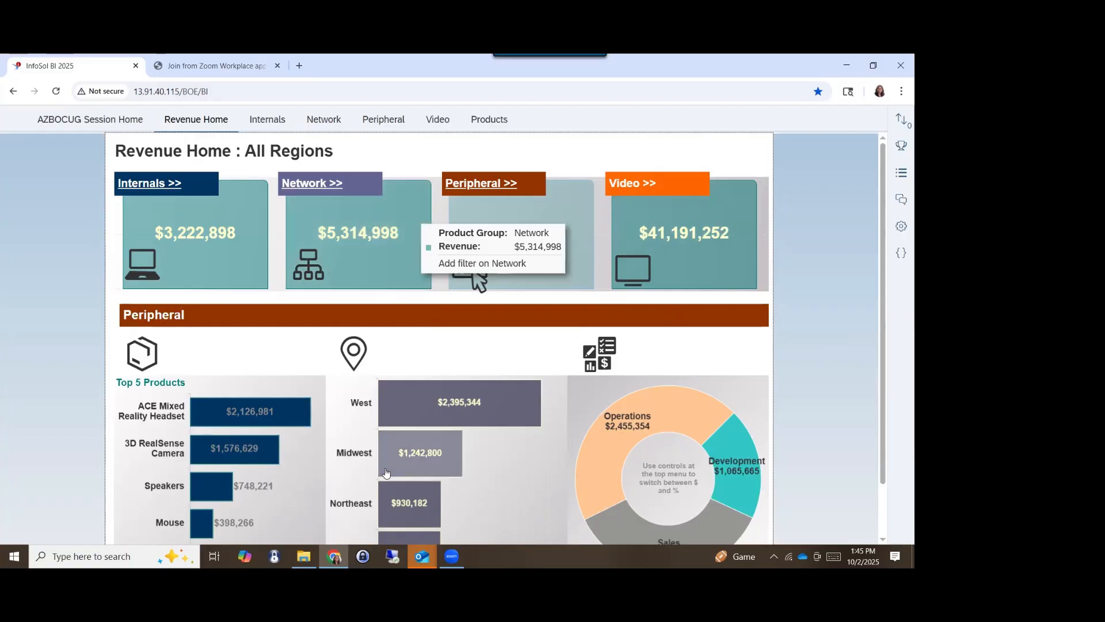
{"action": "scroll", "coordinate": [357, 474], "scroll_direction": "down", "scroll_amount": 1}
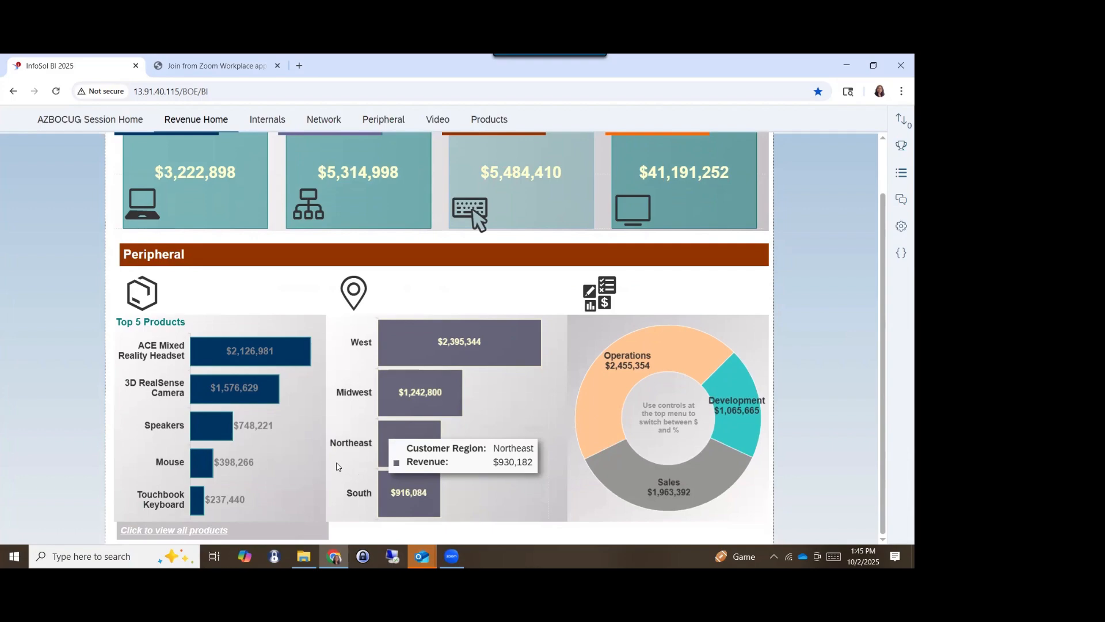
{"action": "scroll", "coordinate": [113, 354], "scroll_direction": "up", "scroll_amount": 1}
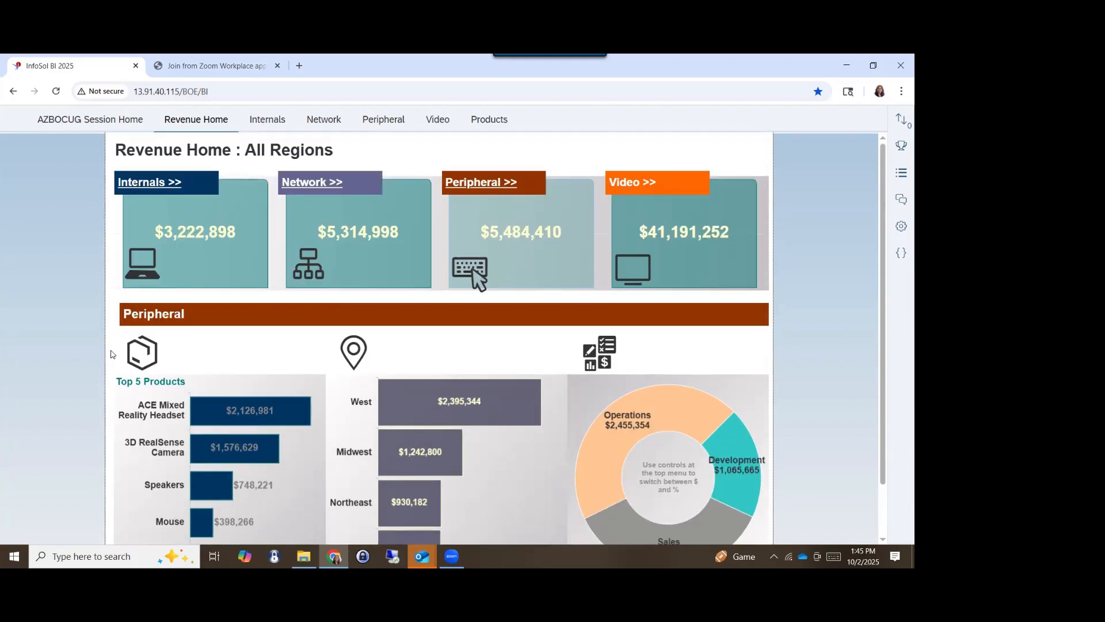
{"action": "left_click", "coordinate": [514, 238]}
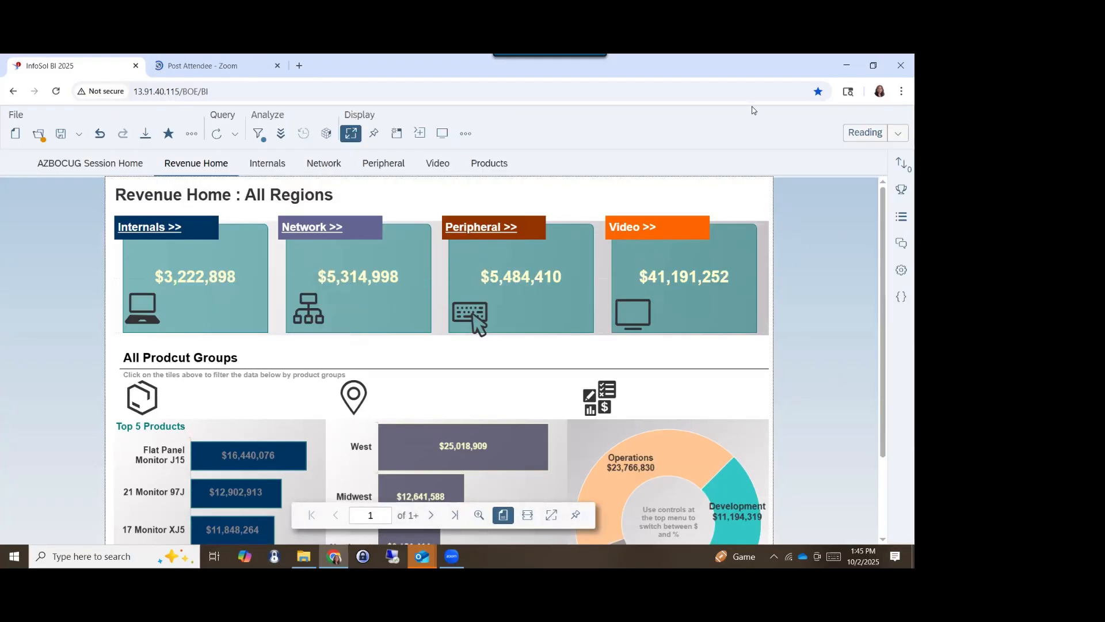
- Switch the report from Reading to Design mode and select the product group tile chart on Revenue Home
{"action": "left_click", "coordinate": [853, 139]}
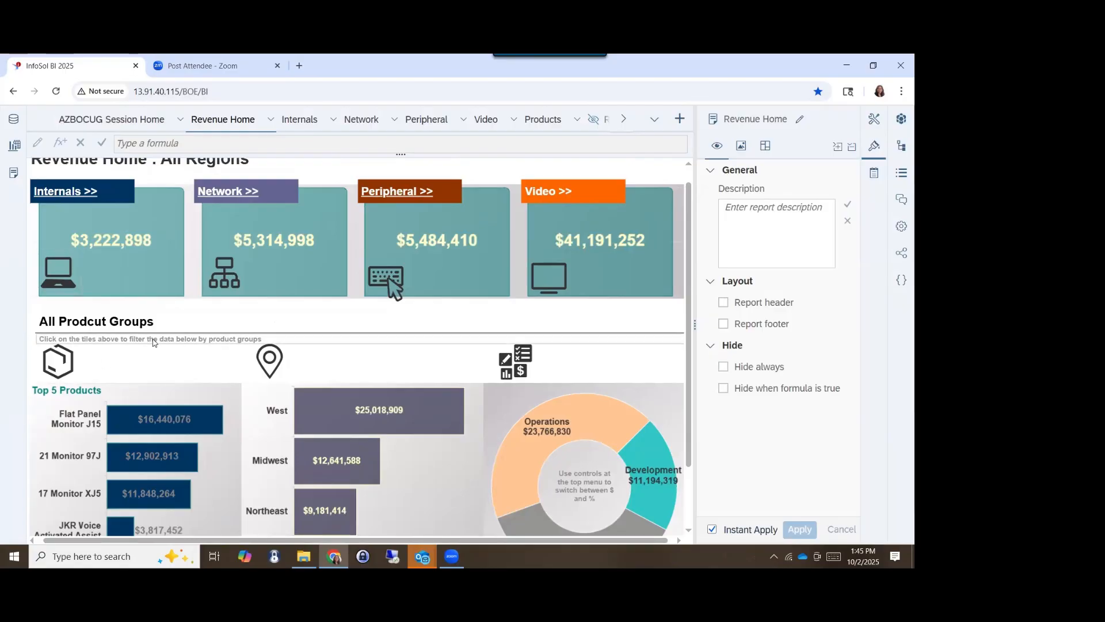
{"action": "scroll", "coordinate": [183, 240], "scroll_direction": "up", "scroll_amount": 1}
{"action": "left_click", "coordinate": [190, 245]}
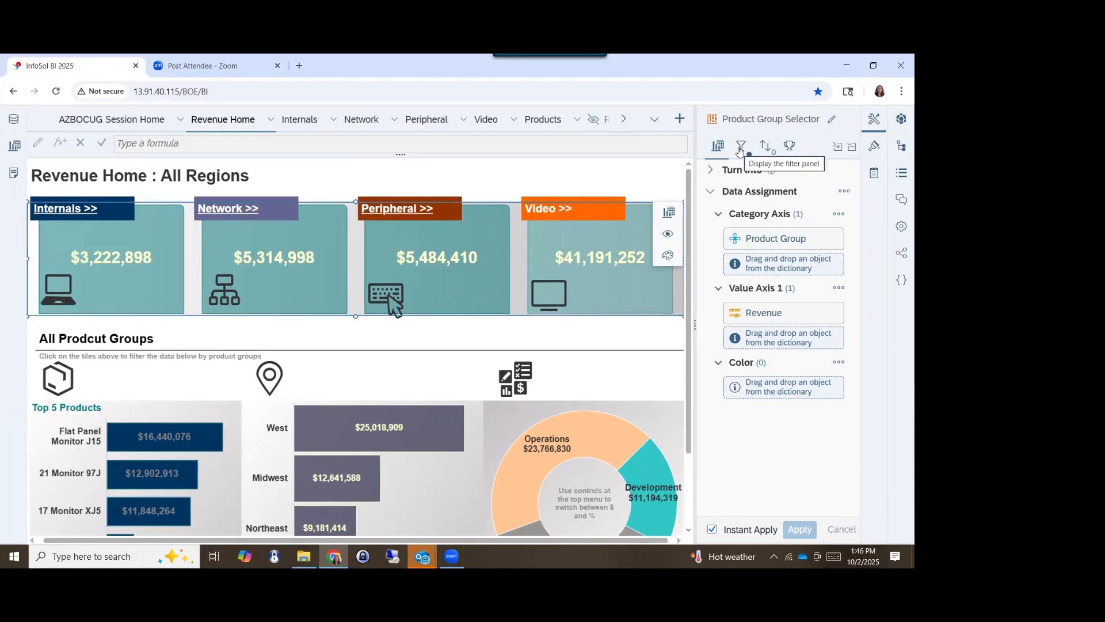
- Display the Product Group Selector chart's element link and open it for editing
{"action": "left_click", "coordinate": [741, 148]}
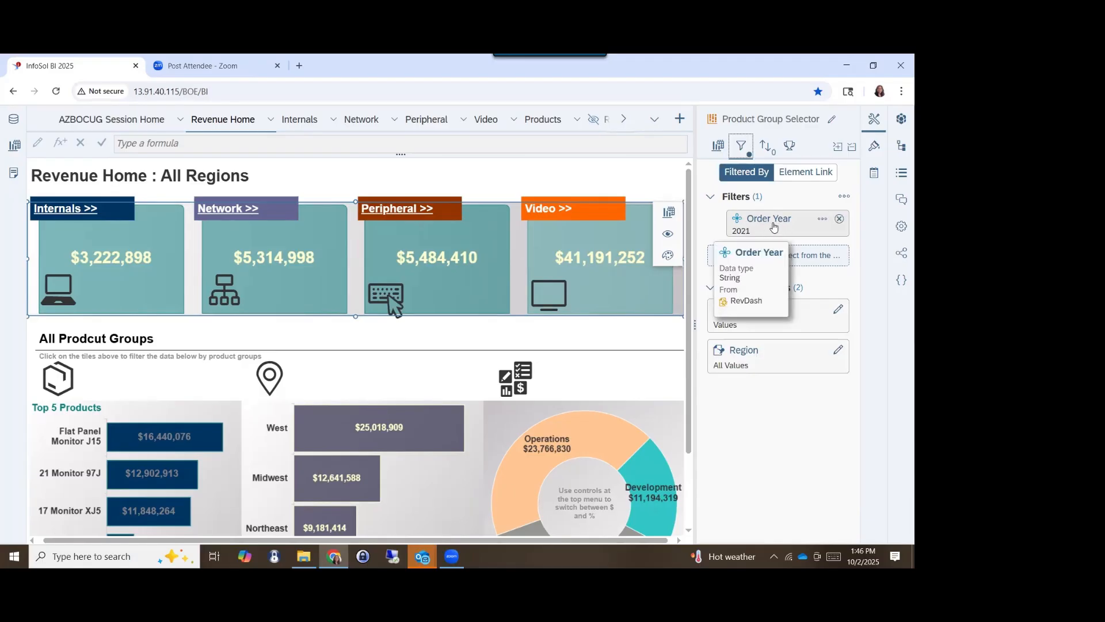
{"action": "left_click", "coordinate": [806, 173]}
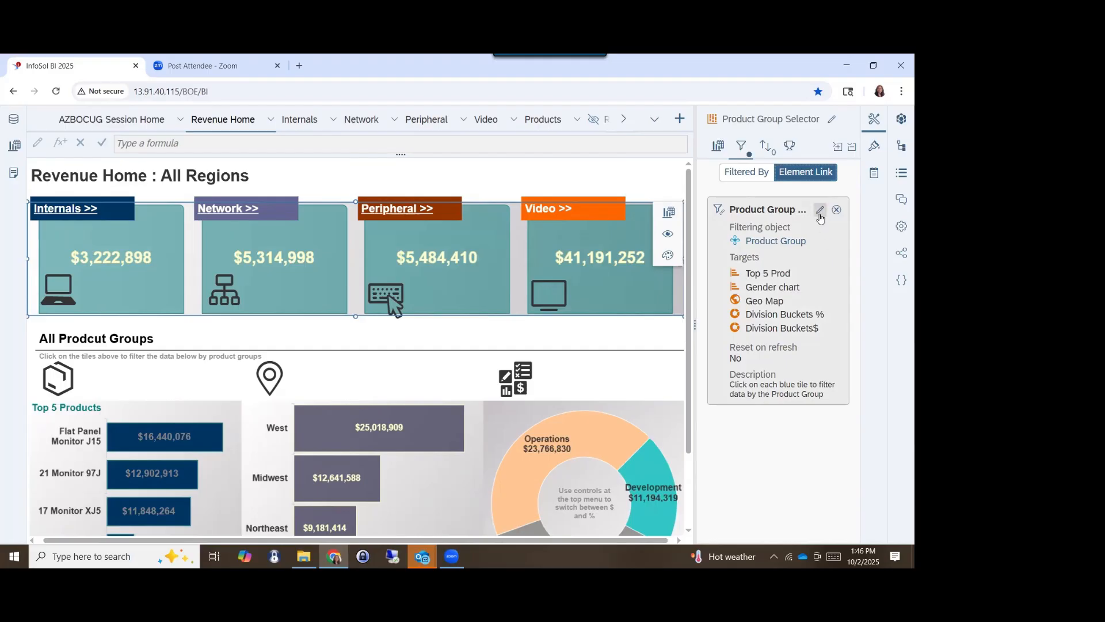
{"action": "left_click", "coordinate": [820, 211]}
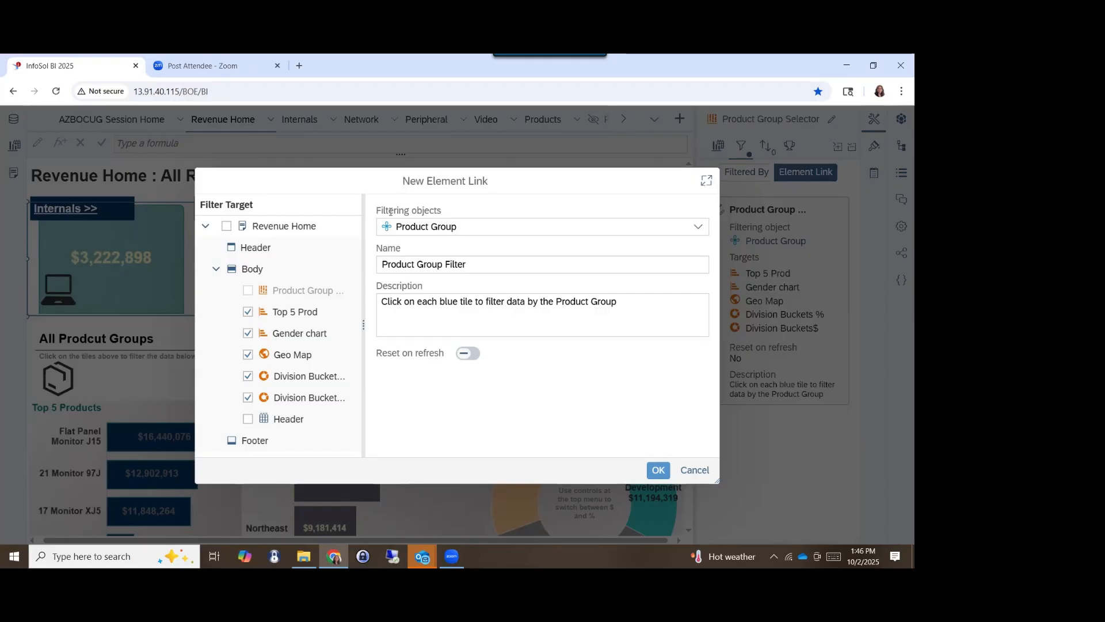
- Examine the element link's filtering object choices, name, description and filter targets, and close its settings without saving
{"action": "left_click_drag", "start_coordinate": [381, 211], "coordinate": [443, 212]}
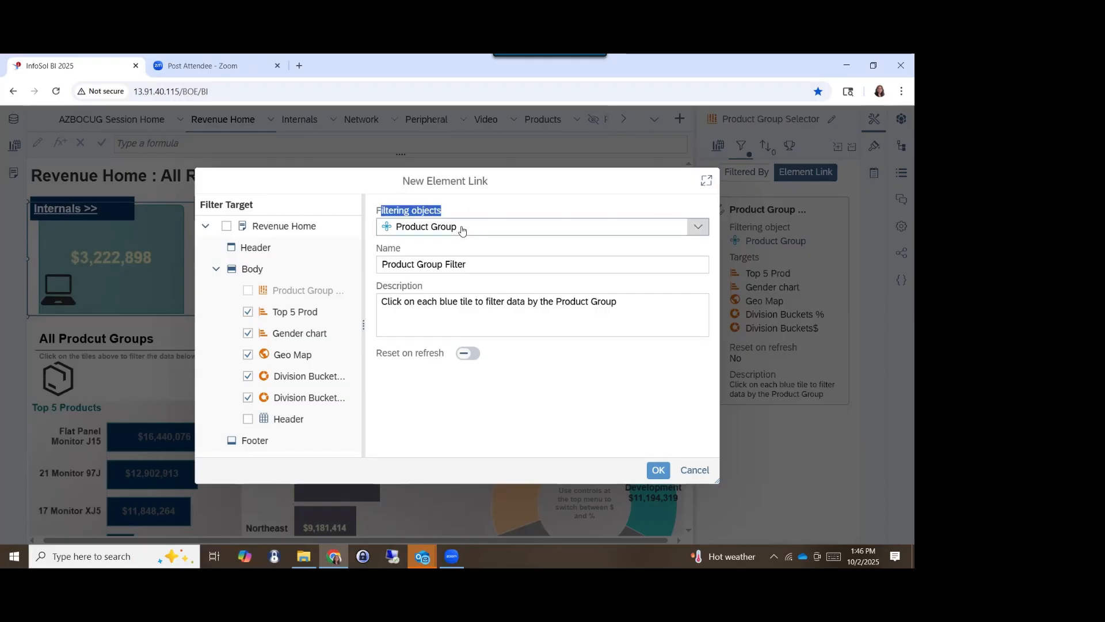
{"action": "left_click", "coordinate": [462, 231]}
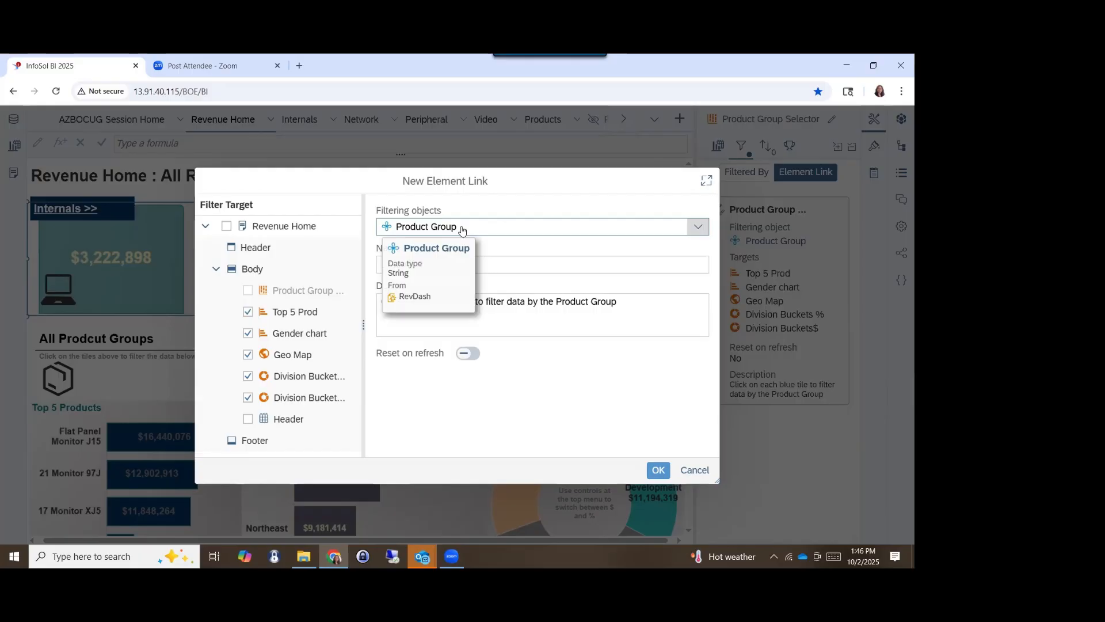
{"action": "left_click", "coordinate": [498, 233]}
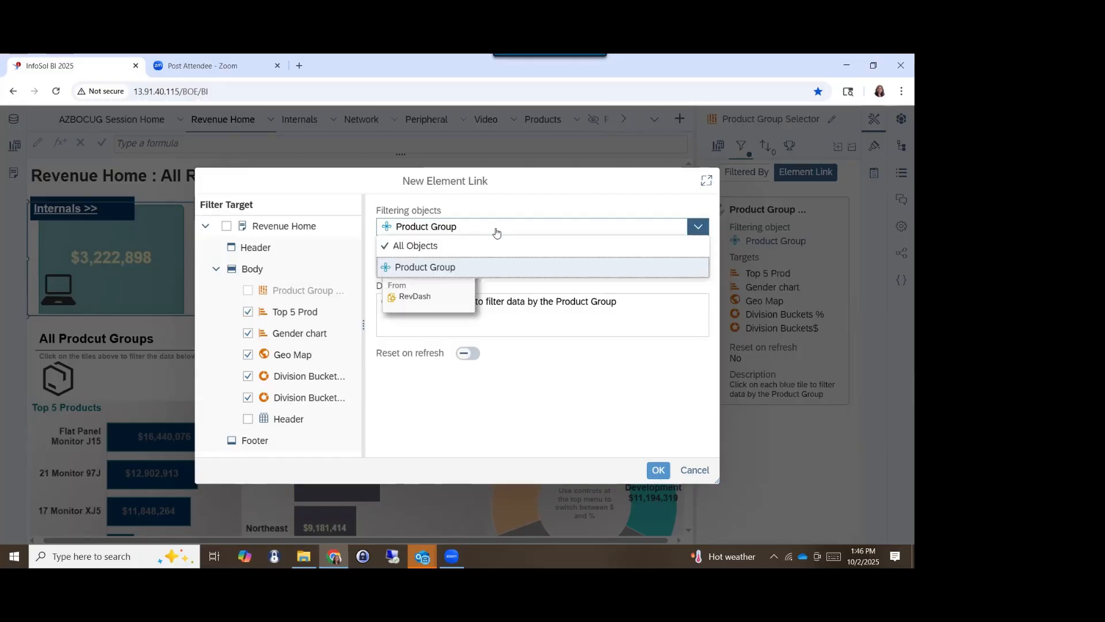
{"action": "left_click", "coordinate": [496, 231]}
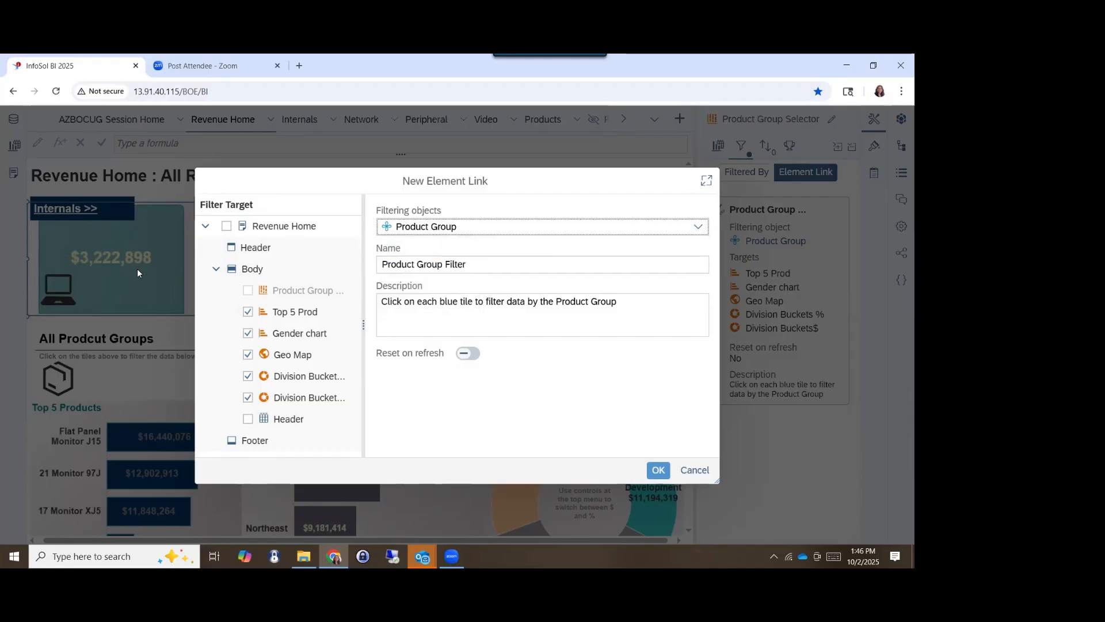
{"action": "left_click", "coordinate": [433, 234]}
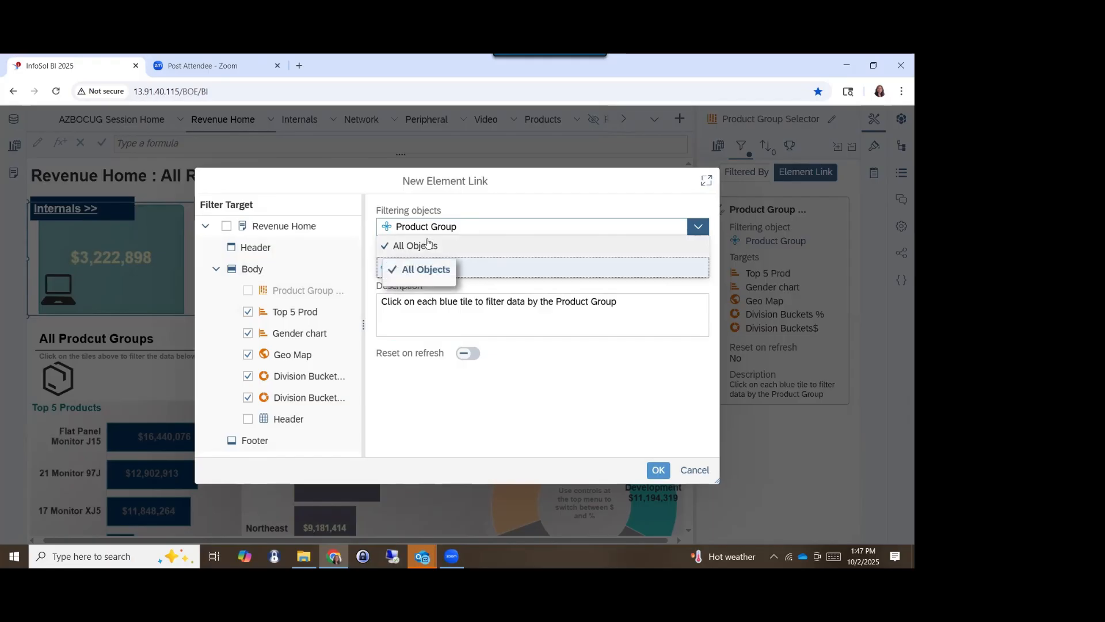
{"action": "left_click", "coordinate": [478, 281]}
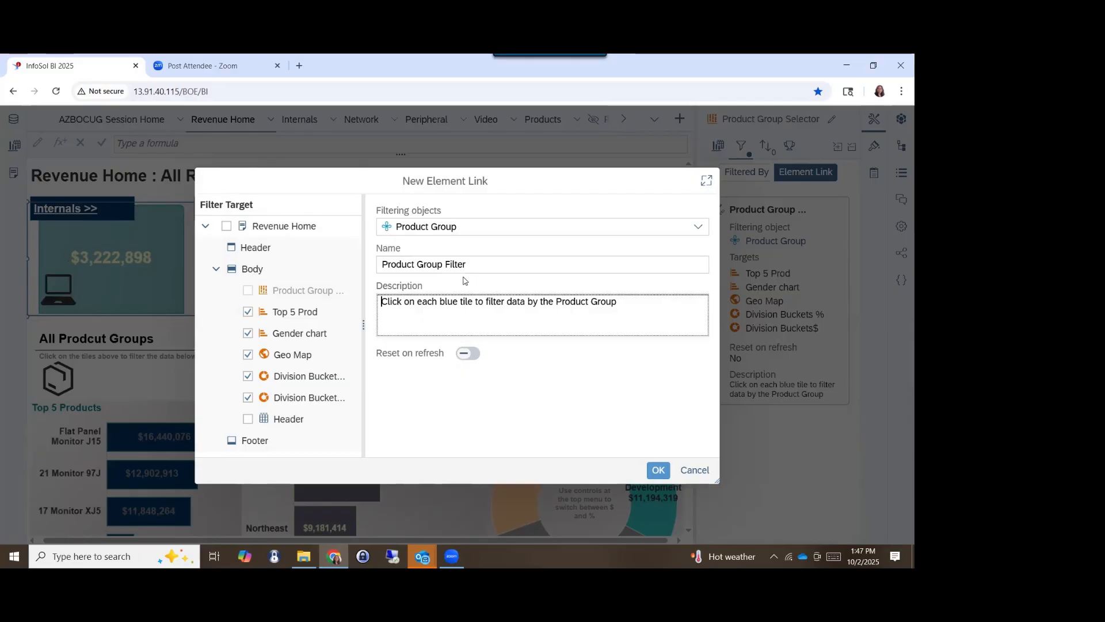
{"action": "left_click_drag", "start_coordinate": [533, 259], "coordinate": [299, 278]}
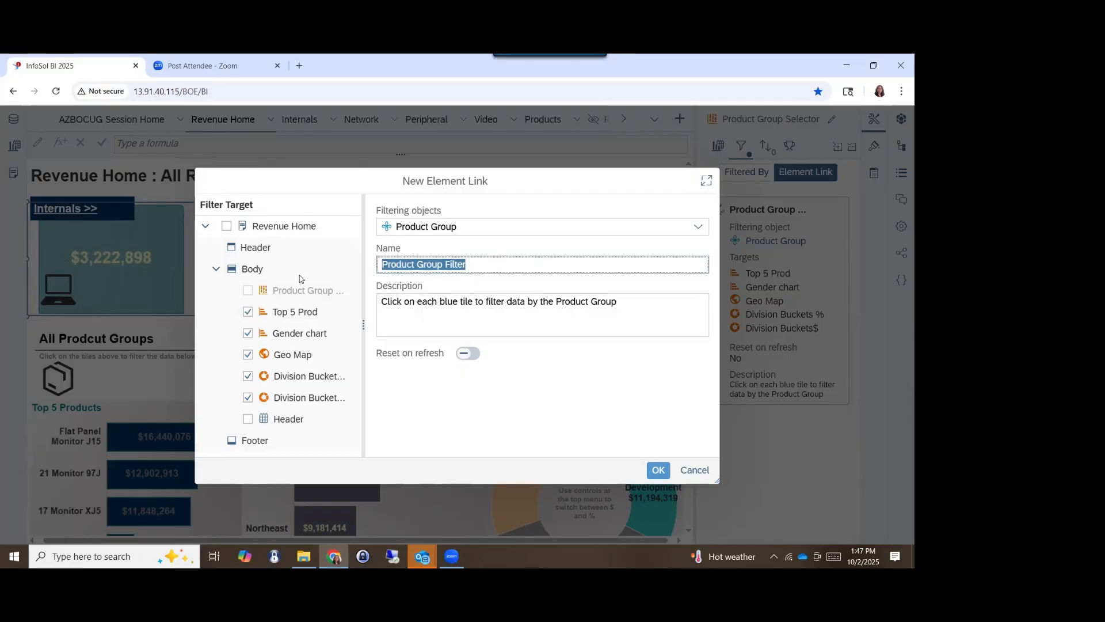
{"action": "double_click", "coordinate": [495, 302]}
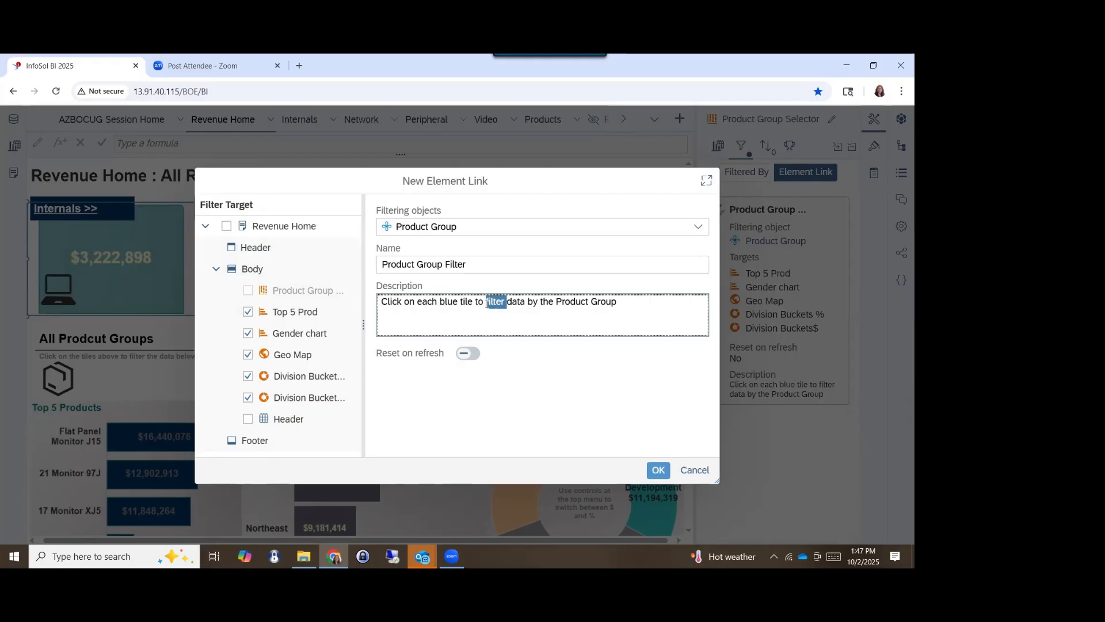
{"action": "left_click", "coordinate": [520, 317]}
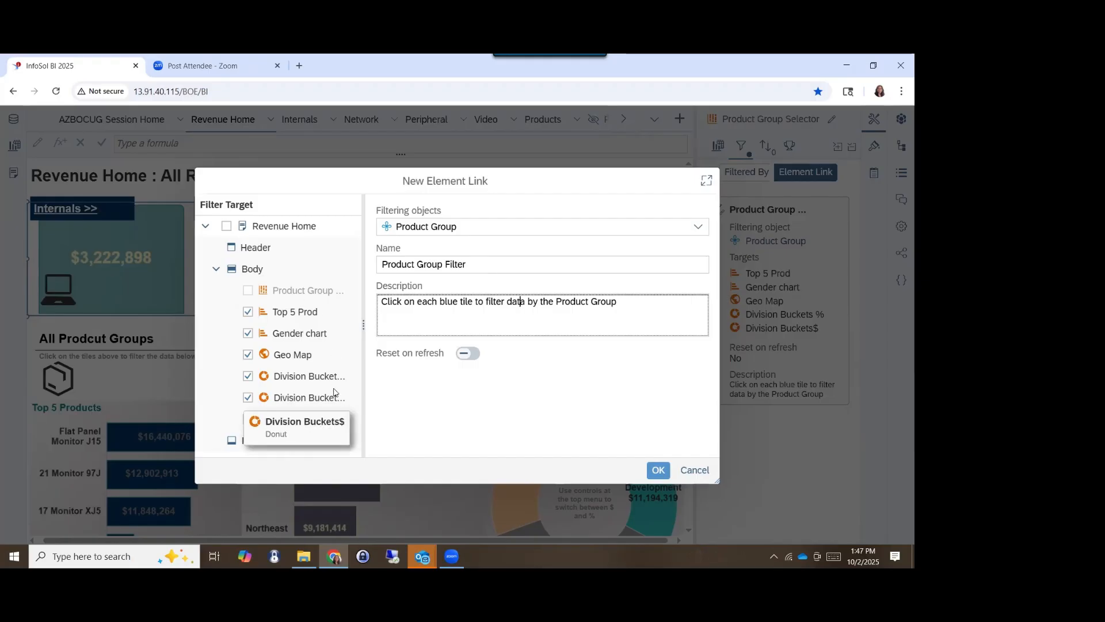
{"action": "left_click", "coordinate": [695, 471]}
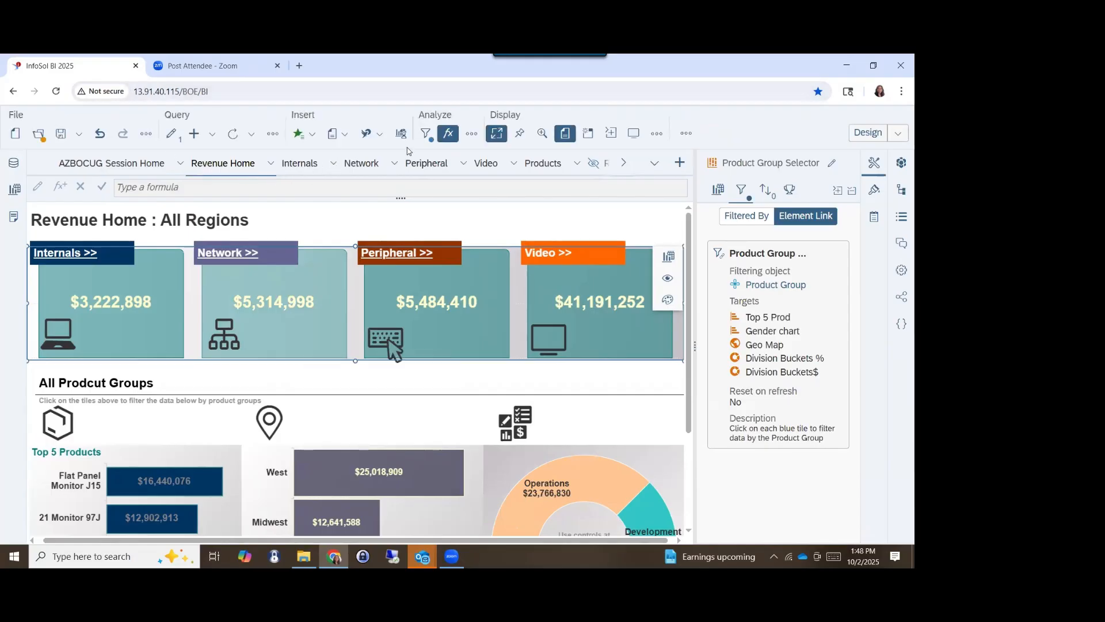
- Show the filter bar with the report's Region and Value vs Pct controls
{"action": "left_click", "coordinate": [425, 134]}
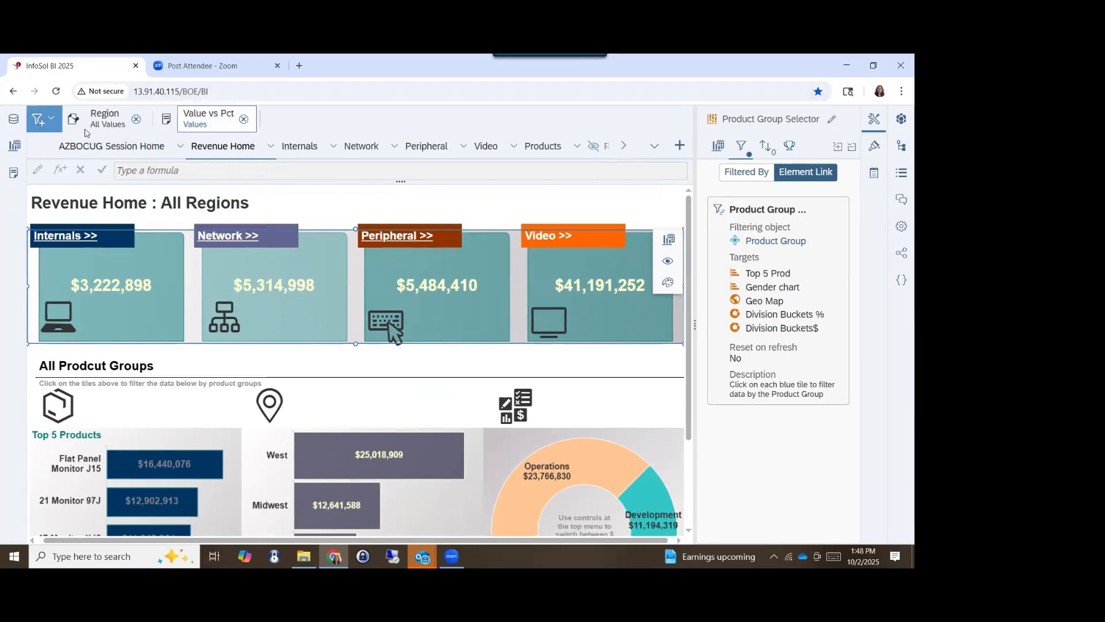
- Leave the full-screen display, and hide the filter bar and show it again
{"action": "mouse_move", "coordinate": [51, 109]}
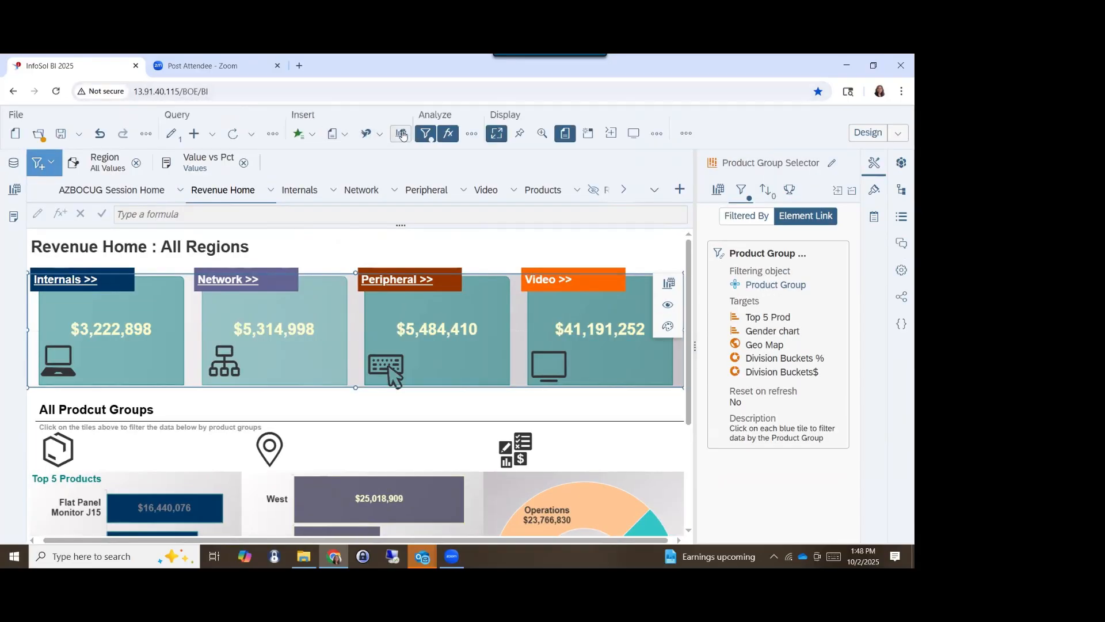
{"action": "left_click", "coordinate": [496, 133]}
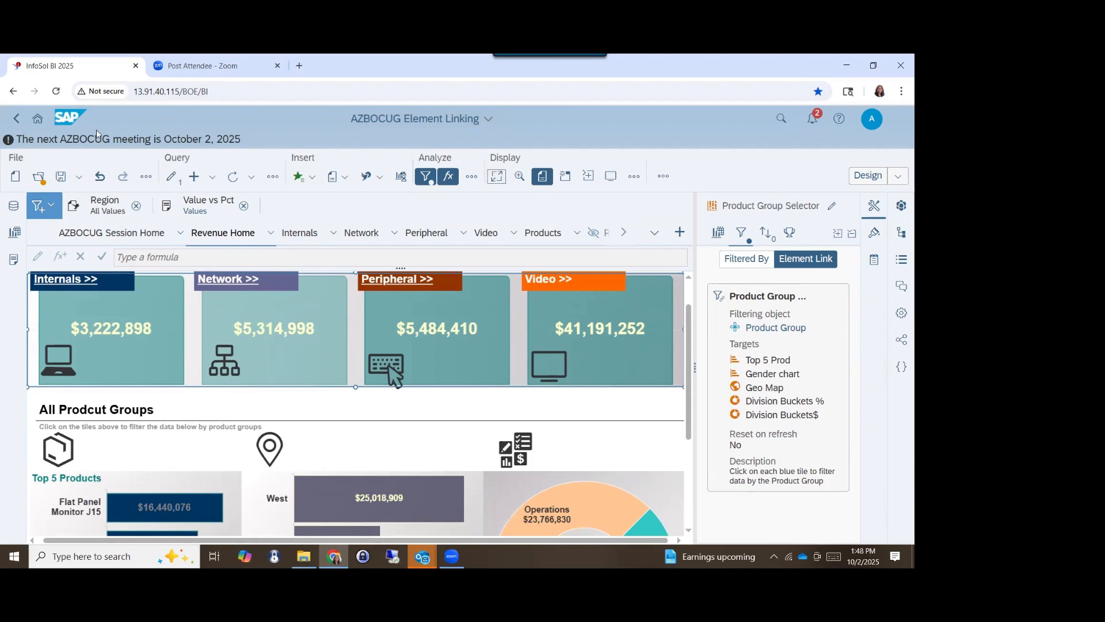
{"action": "left_click", "coordinate": [425, 176]}
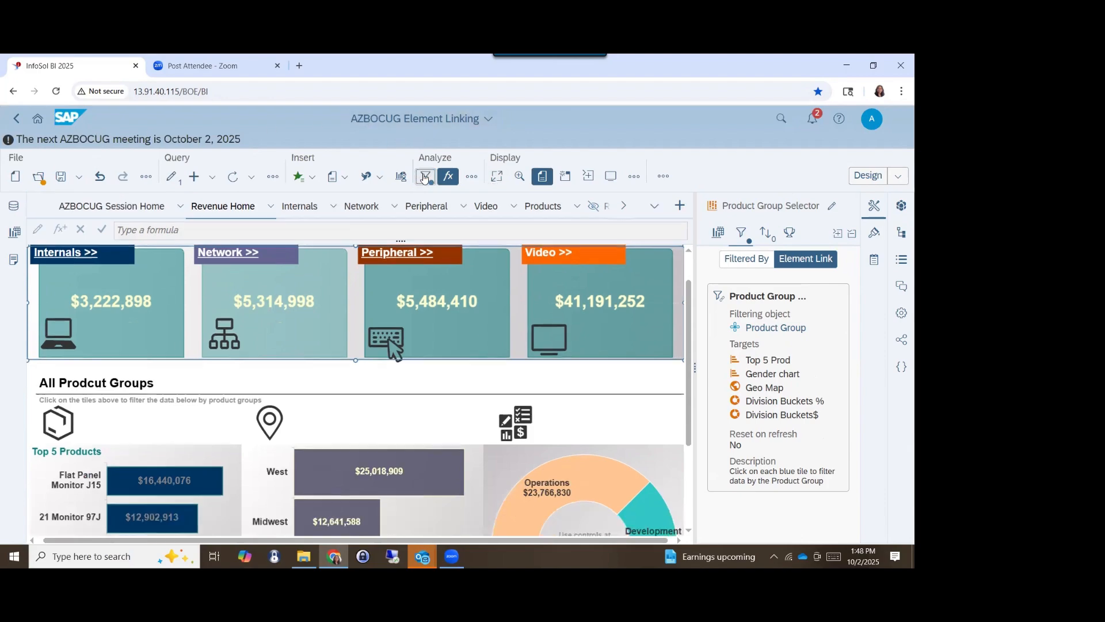
{"action": "left_click", "coordinate": [425, 176]}
- Examine the Value vs Pct control's choices and the filter bar's options for creating and managing controls
{"action": "left_click", "coordinate": [211, 212]}
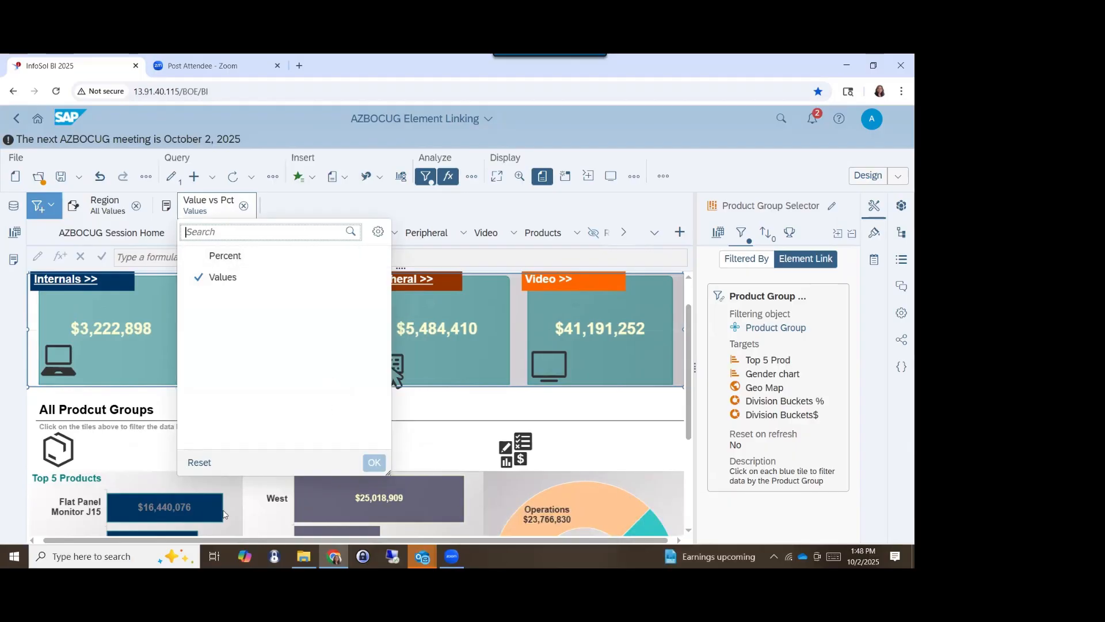
{"action": "left_click", "coordinate": [413, 441]}
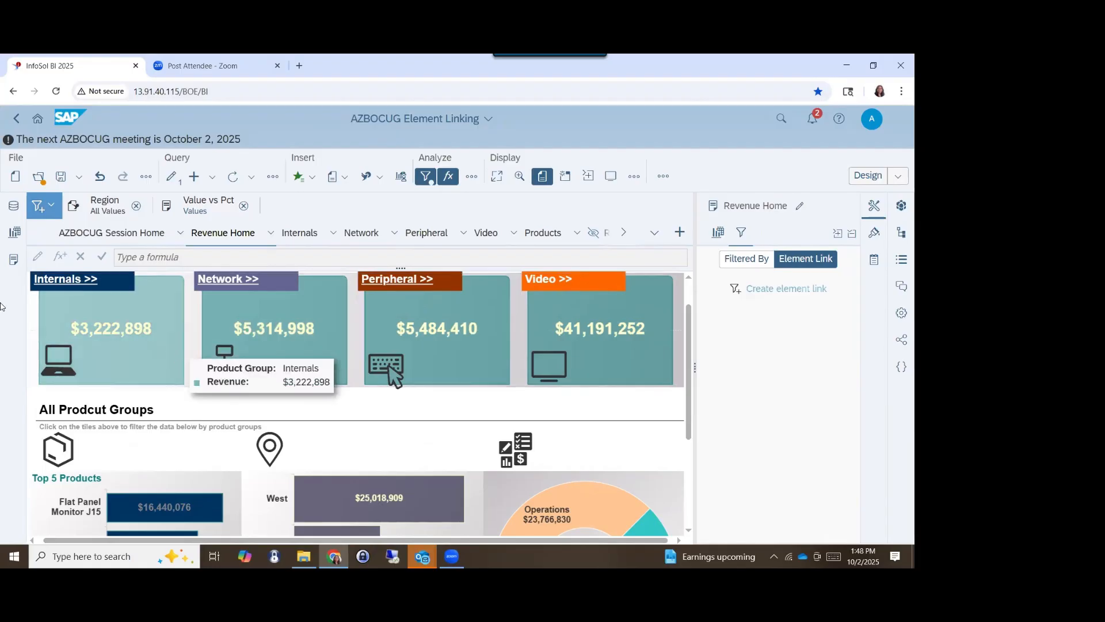
{"action": "left_click", "coordinate": [54, 209]}
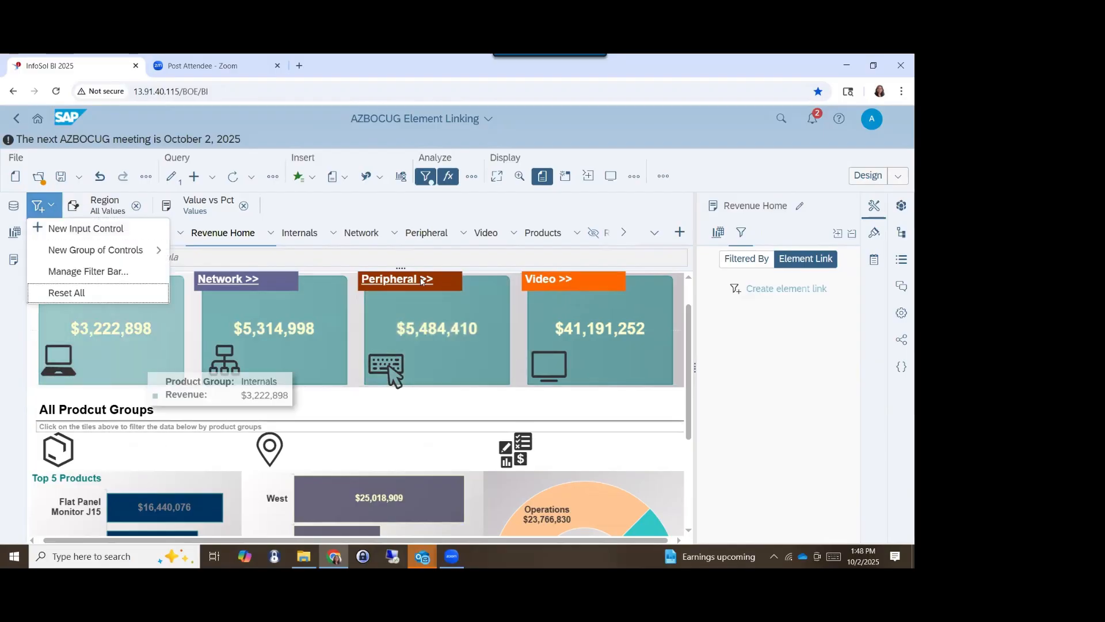
- In Reading mode, filter the Revenue Home charts through the Internals tile and reset the filters
{"action": "left_click", "coordinate": [868, 176]}
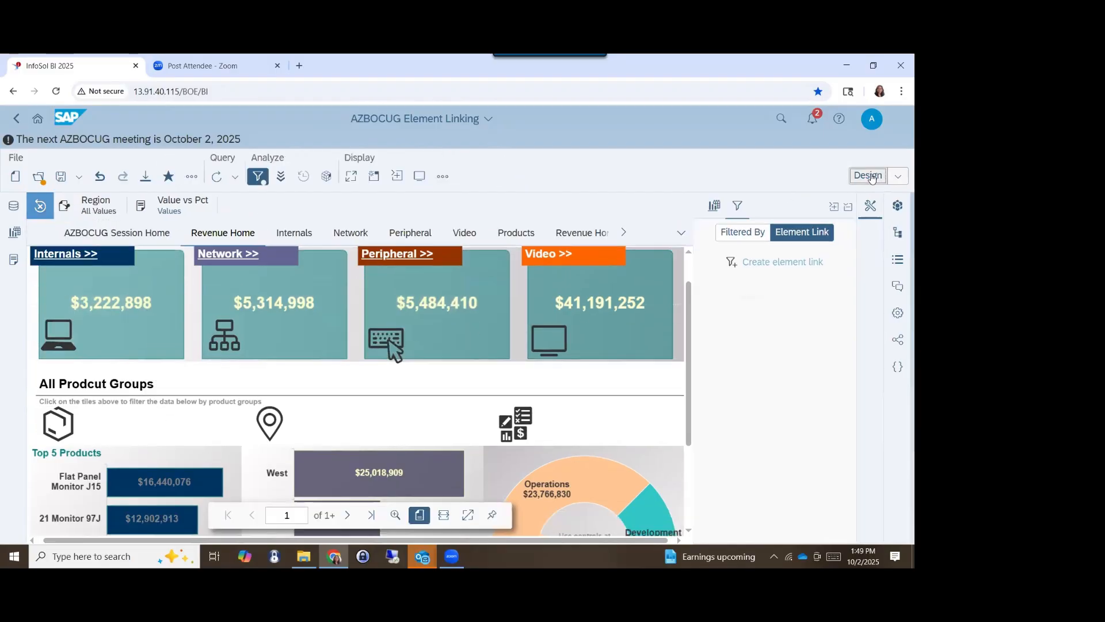
{"action": "left_click", "coordinate": [178, 310]}
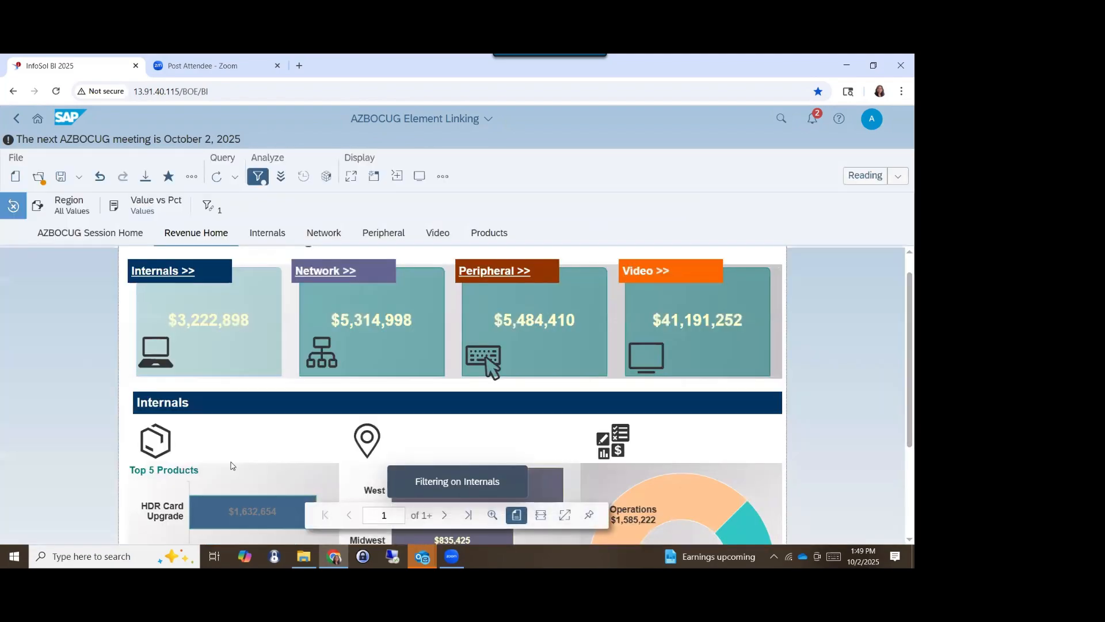
{"action": "mouse_move", "coordinate": [227, 320]}
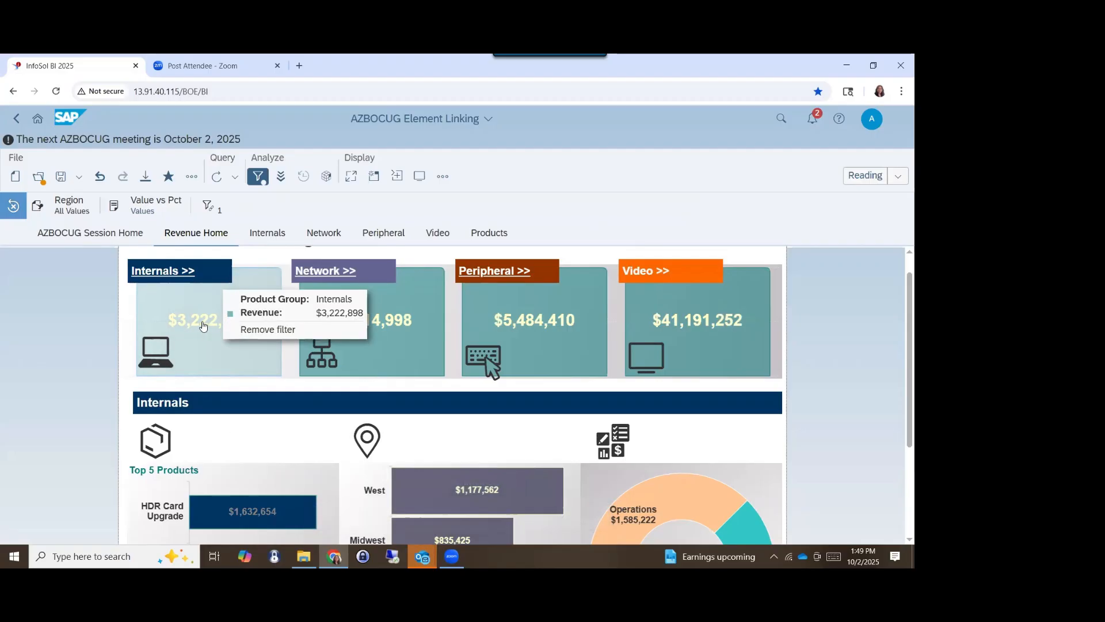
{"action": "left_click", "coordinate": [9, 207]}
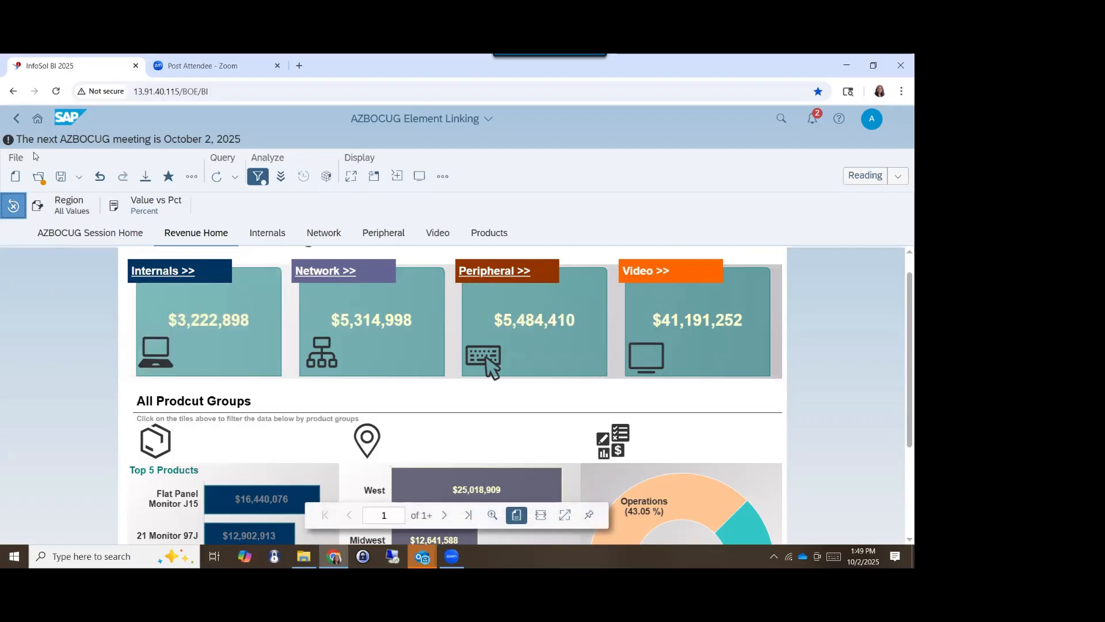
- Open the Metrics Dashboard from the AZBOCUG Session Home page and close the system notifications
{"action": "left_click", "coordinate": [40, 238]}
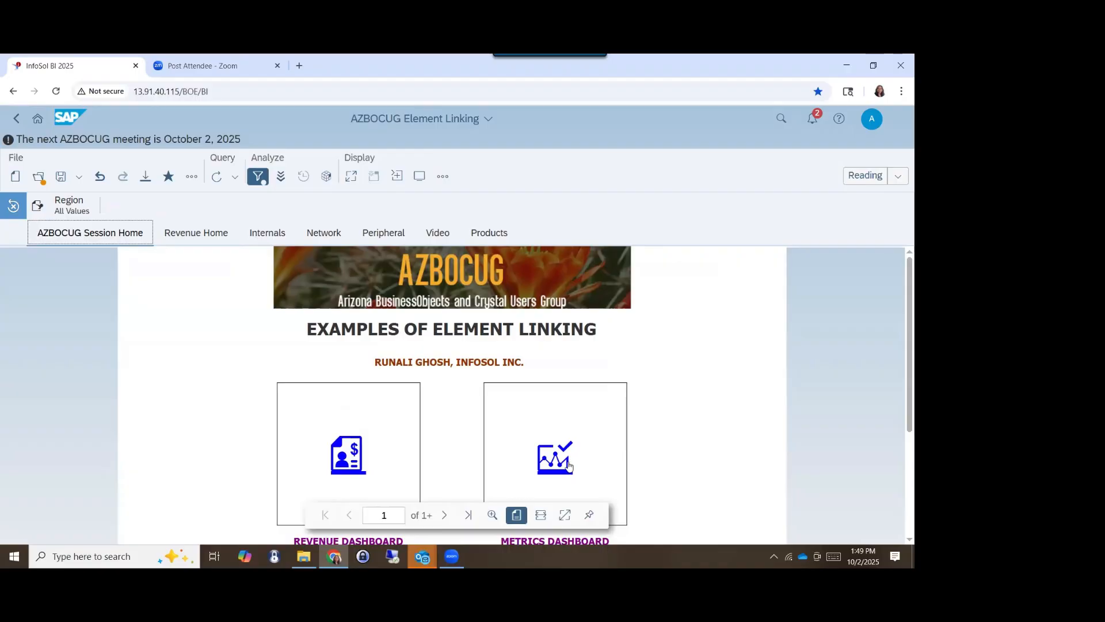
{"action": "left_click", "coordinate": [568, 466]}
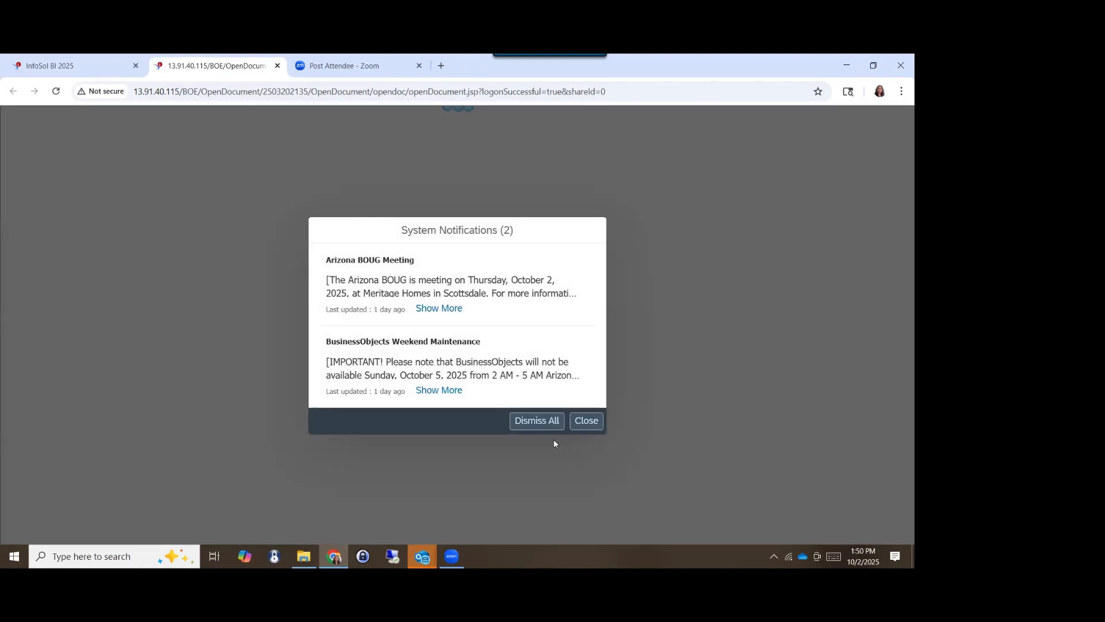
{"action": "left_click", "coordinate": [584, 425]}
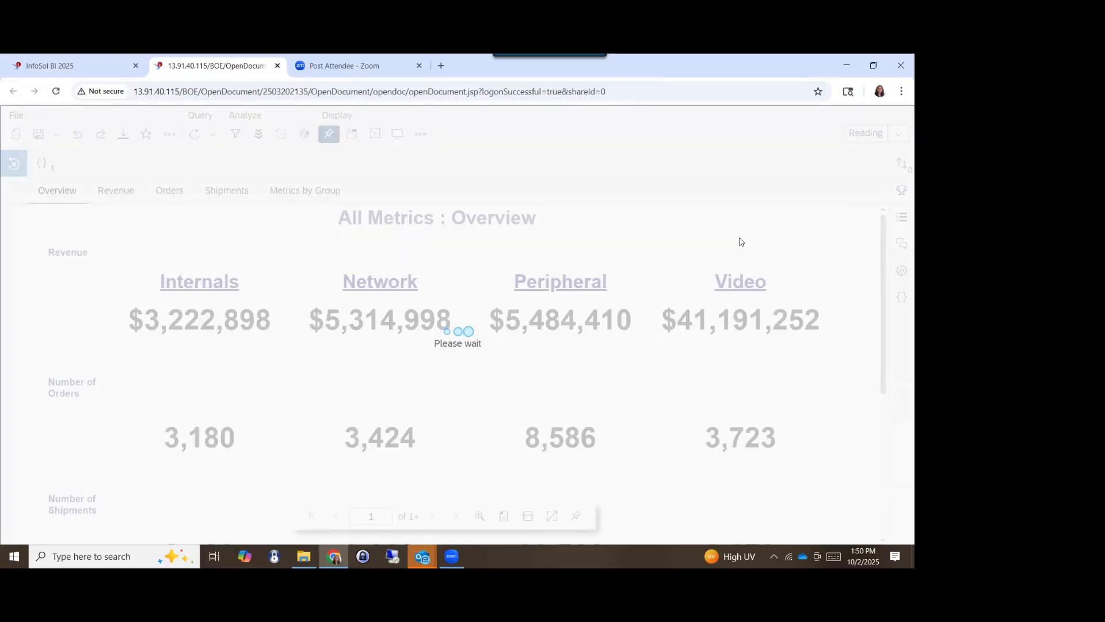
- Switch the metrics document to Design mode and show its Revenue report
{"action": "left_click", "coordinate": [861, 132]}
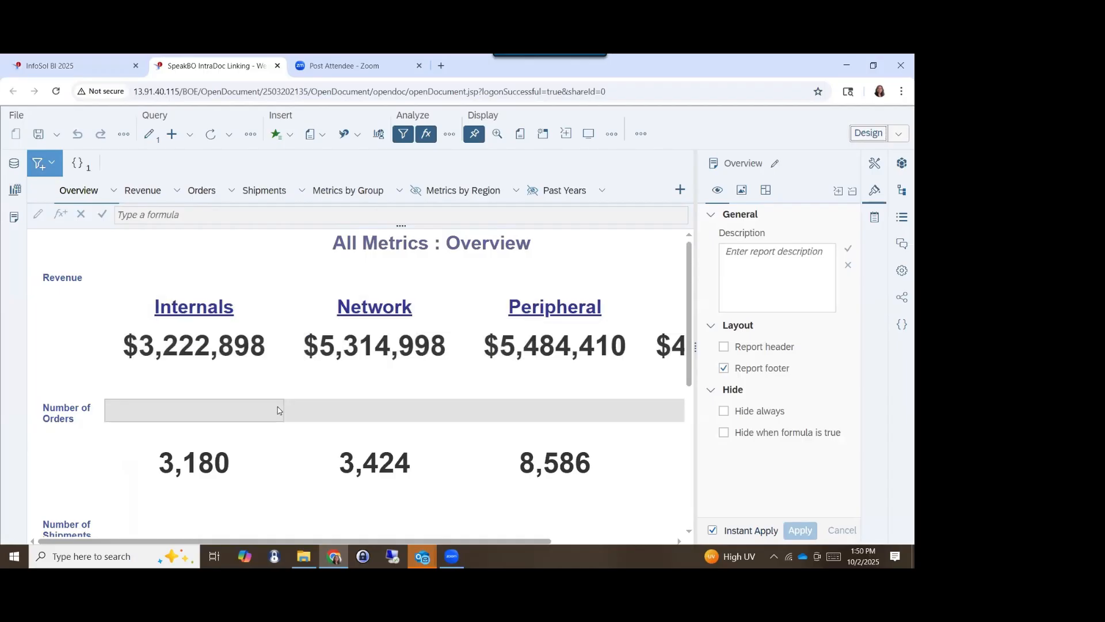
{"action": "scroll", "coordinate": [277, 410], "scroll_direction": "down", "scroll_amount": 4}
{"action": "scroll", "coordinate": [257, 271], "scroll_direction": "up", "scroll_amount": 4}
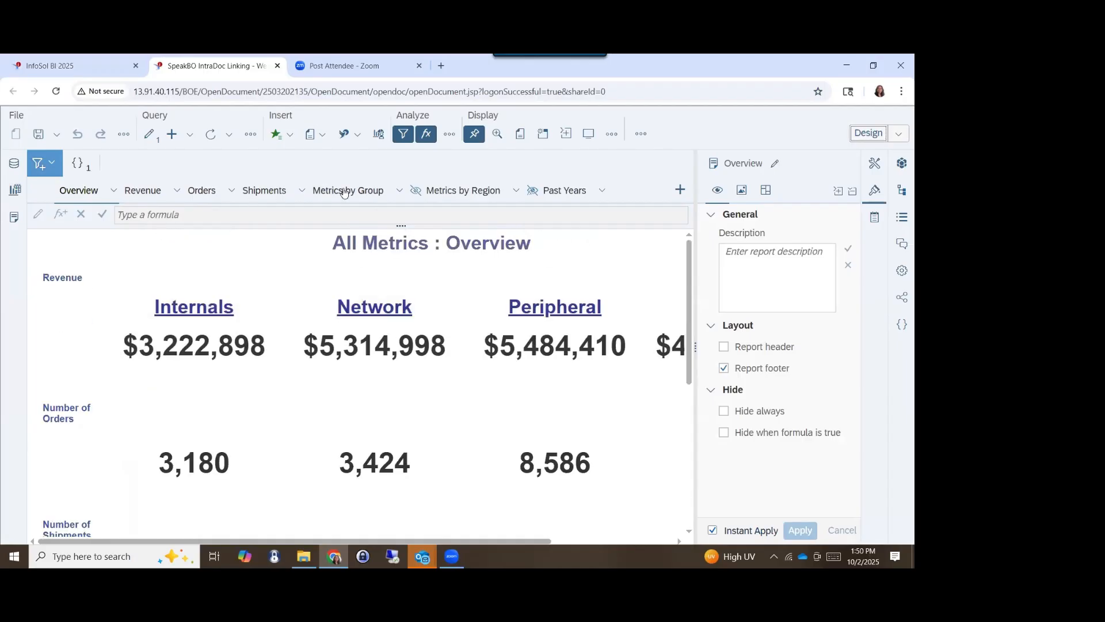
{"action": "left_click", "coordinate": [131, 197]}
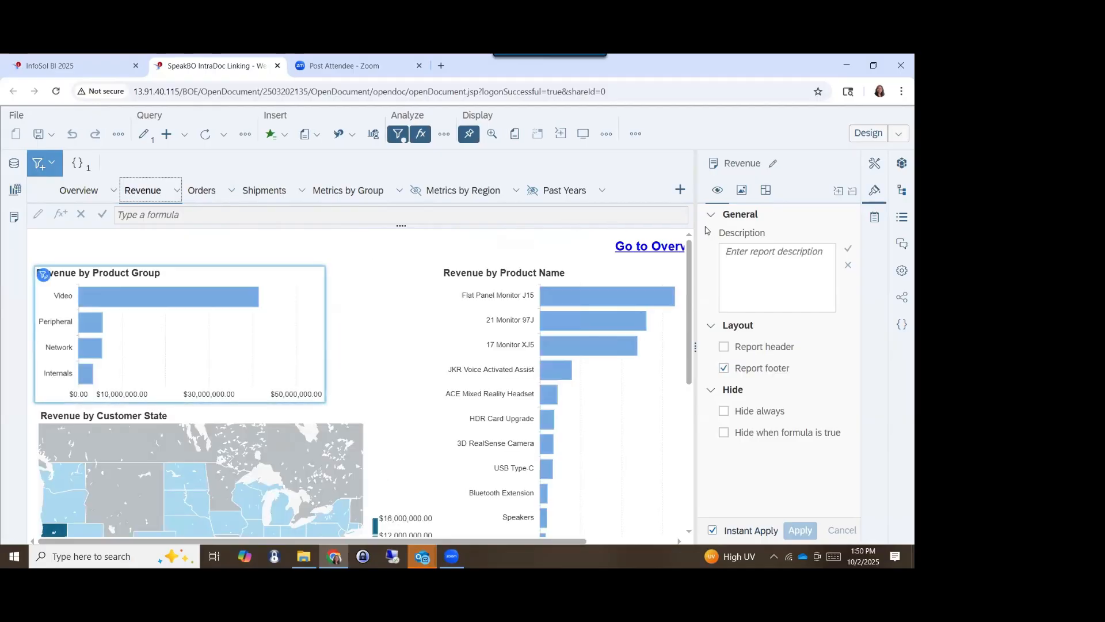
- Return to Reading mode and filter Revenue by Product Name through the Video bar, followed by the Peripheral bar
{"action": "left_click", "coordinate": [855, 137]}
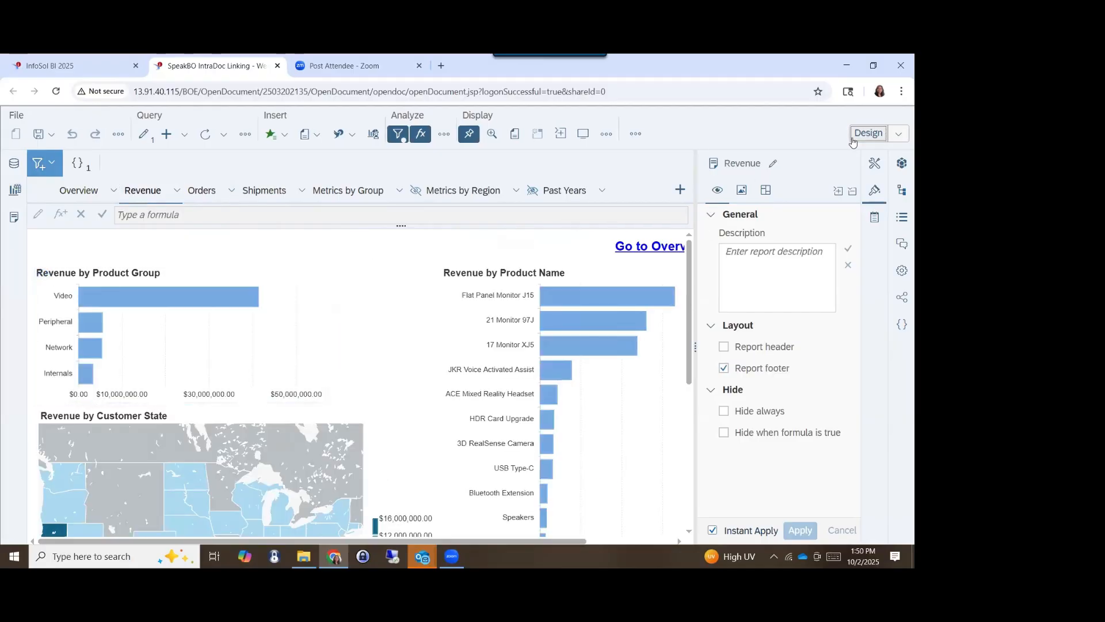
{"action": "mouse_move", "coordinate": [143, 274]}
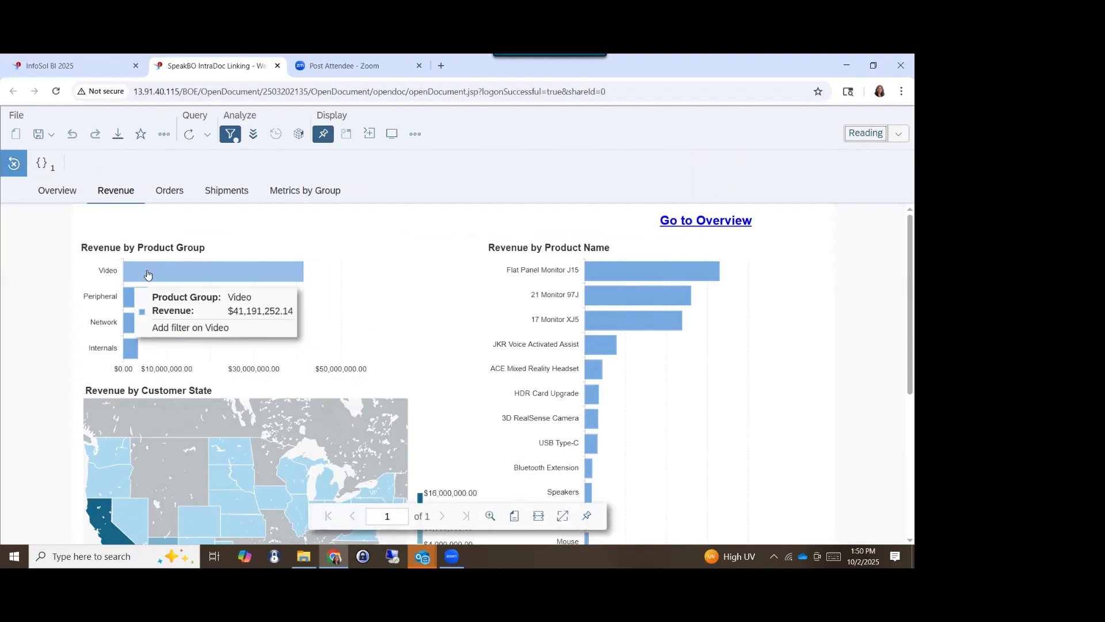
{"action": "left_click", "coordinate": [208, 308]}
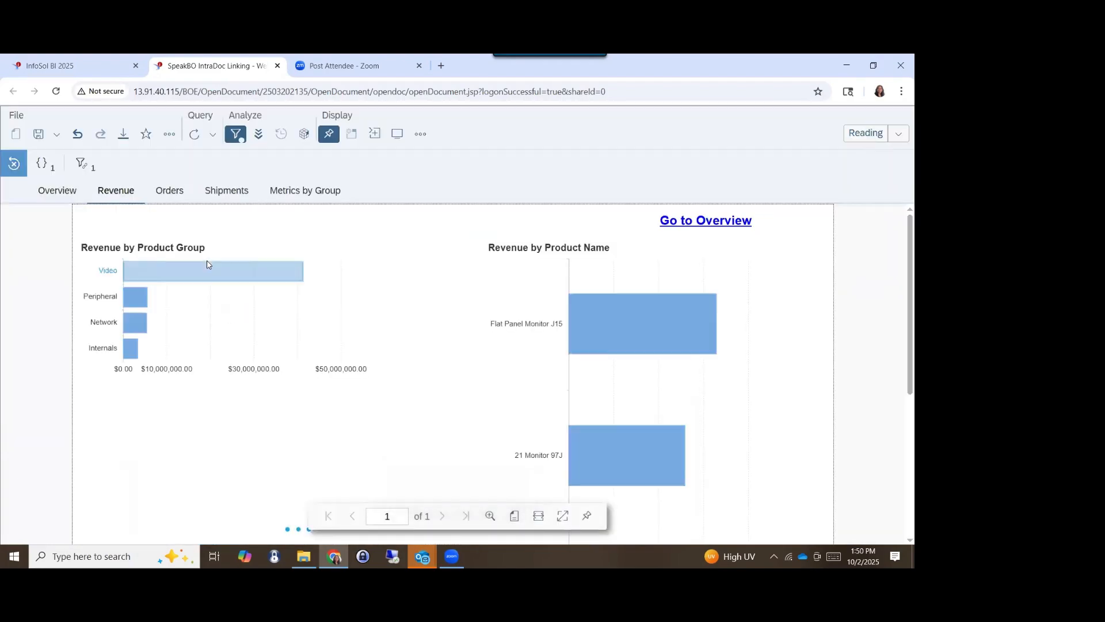
{"action": "mouse_move", "coordinate": [245, 286]}
{"action": "scroll", "coordinate": [427, 390], "scroll_direction": "down", "scroll_amount": 3}
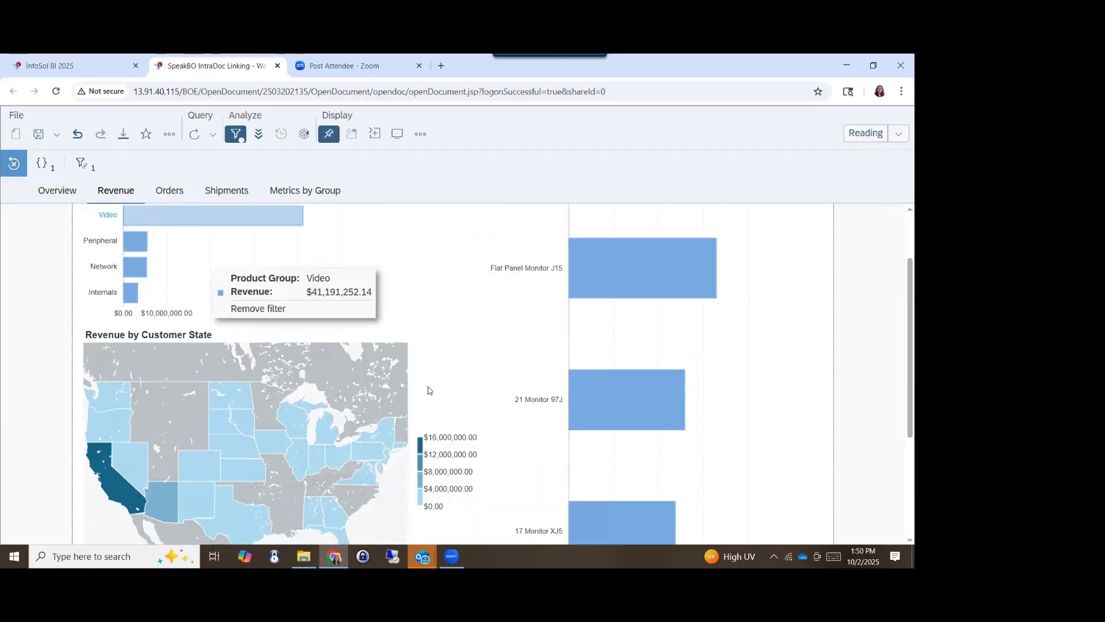
{"action": "scroll", "coordinate": [582, 271], "scroll_direction": "up", "scroll_amount": 2}
{"action": "mouse_move", "coordinate": [647, 306]}
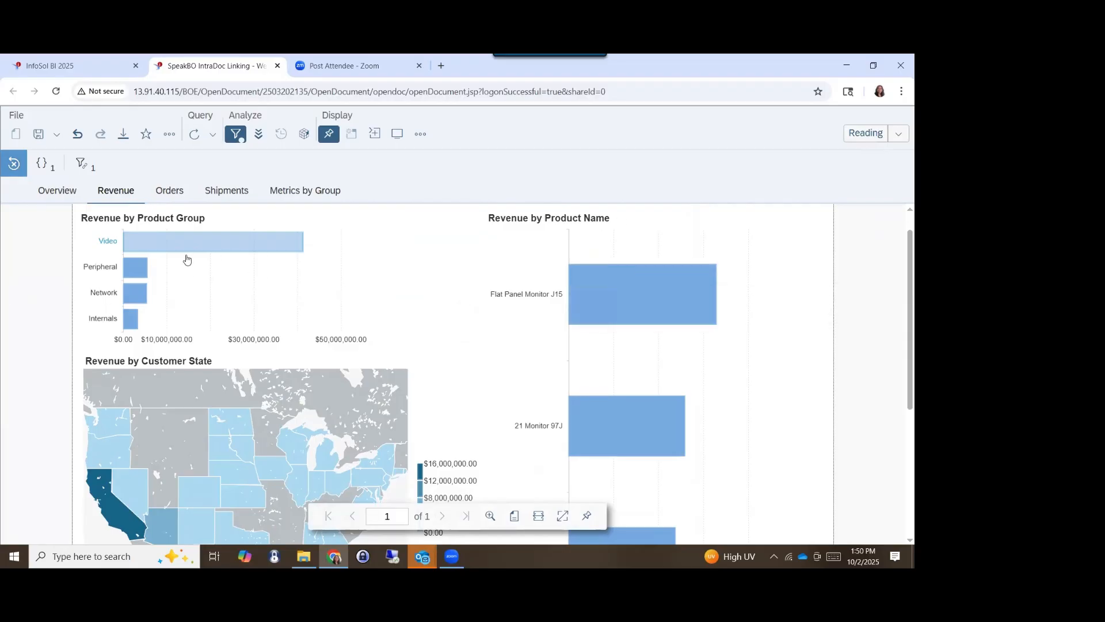
{"action": "left_click", "coordinate": [132, 273]}
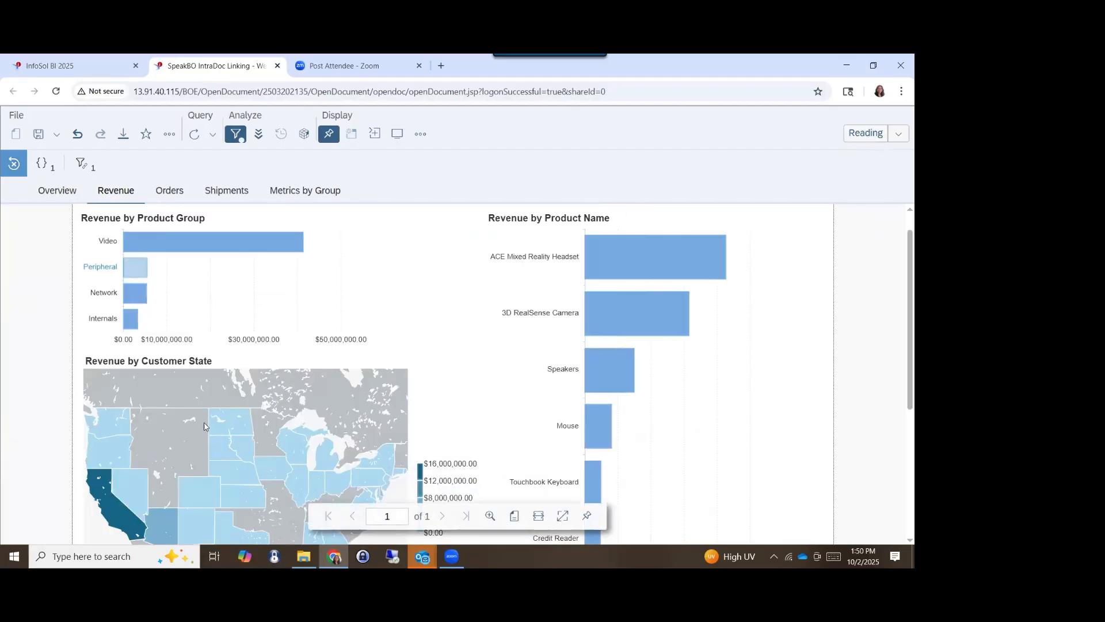
{"action": "mouse_move", "coordinate": [286, 413]}
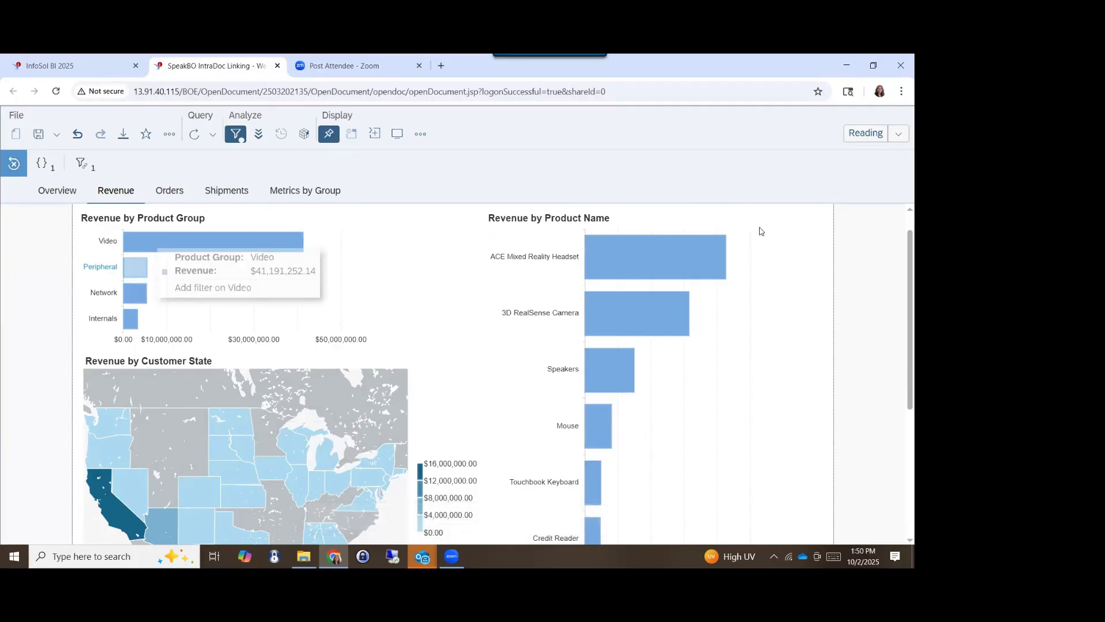
- In Design mode, select the Revenue by Product Group chart and display its element link
{"action": "left_click", "coordinate": [858, 134]}
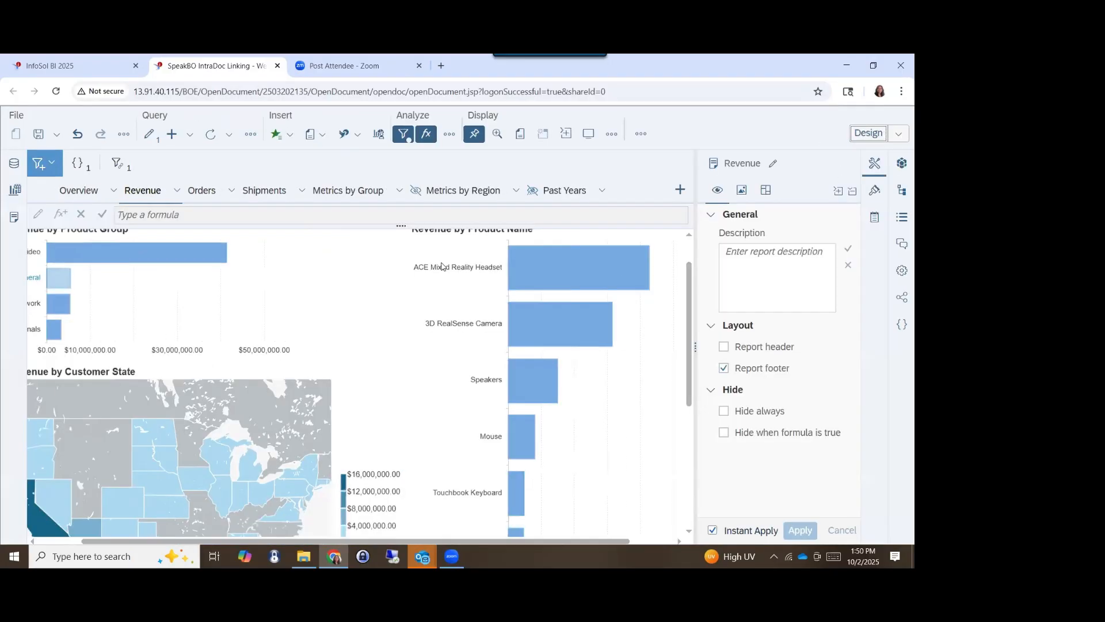
{"action": "left_click", "coordinate": [175, 303]}
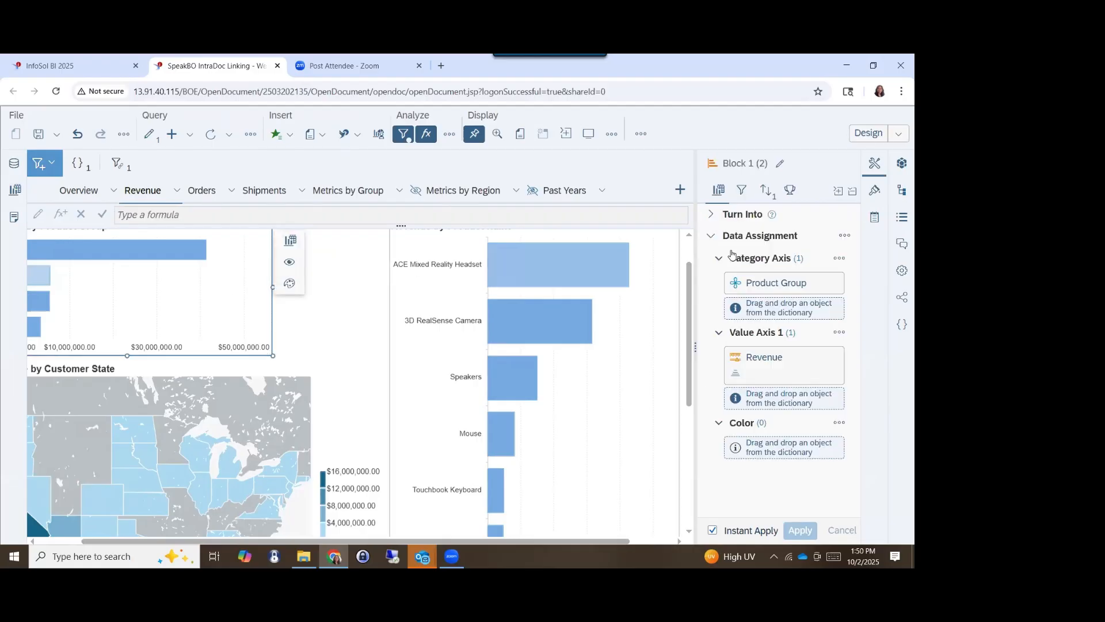
{"action": "left_click", "coordinate": [743, 192]}
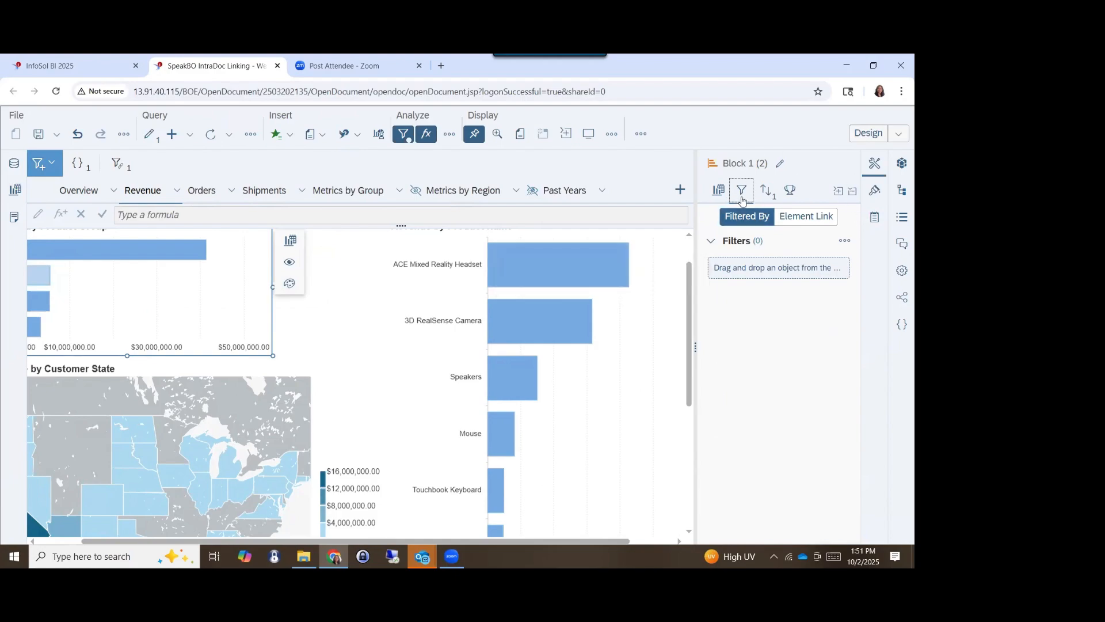
{"action": "left_click", "coordinate": [784, 216]}
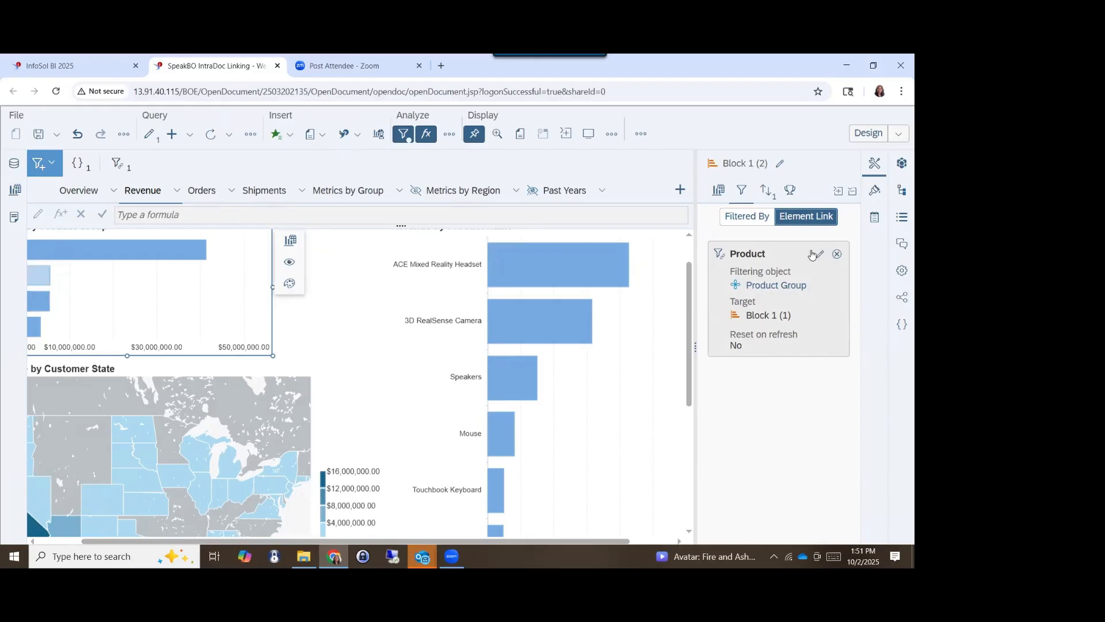
- Edit the Product element link to add the customer state map, Block 1, as a filter target
{"action": "left_click", "coordinate": [817, 254]}
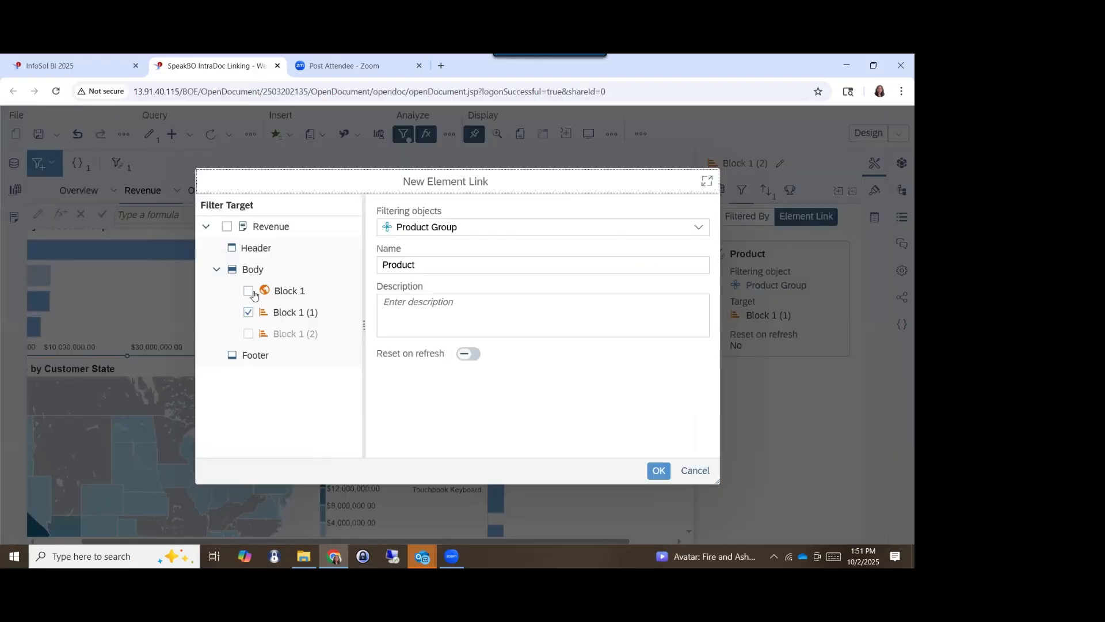
{"action": "left_click", "coordinate": [248, 291]}
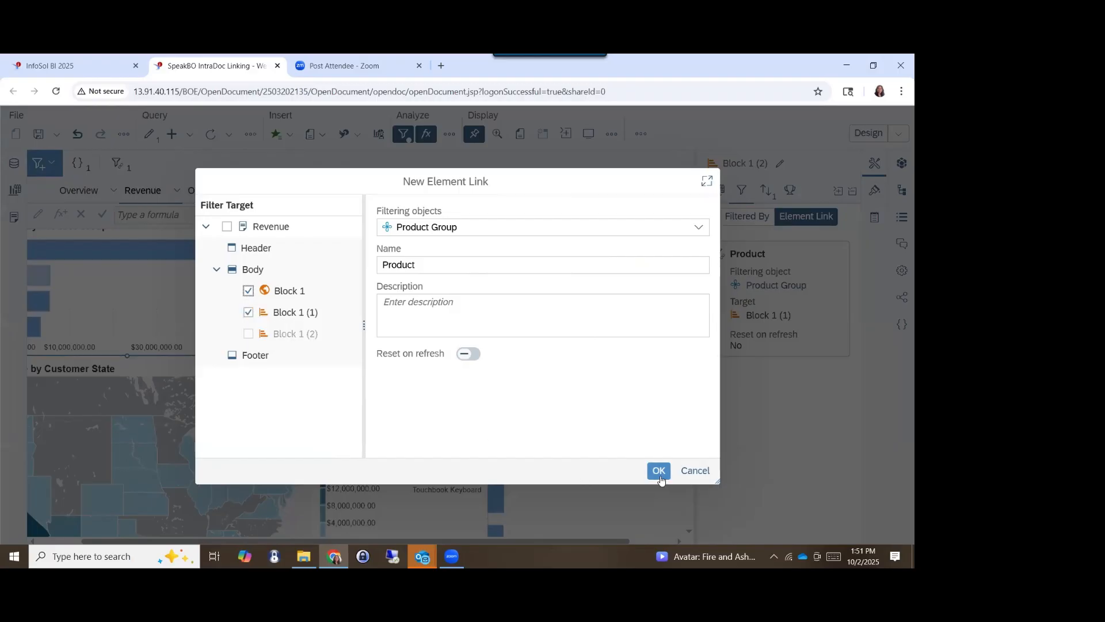
{"action": "left_click", "coordinate": [661, 477]}
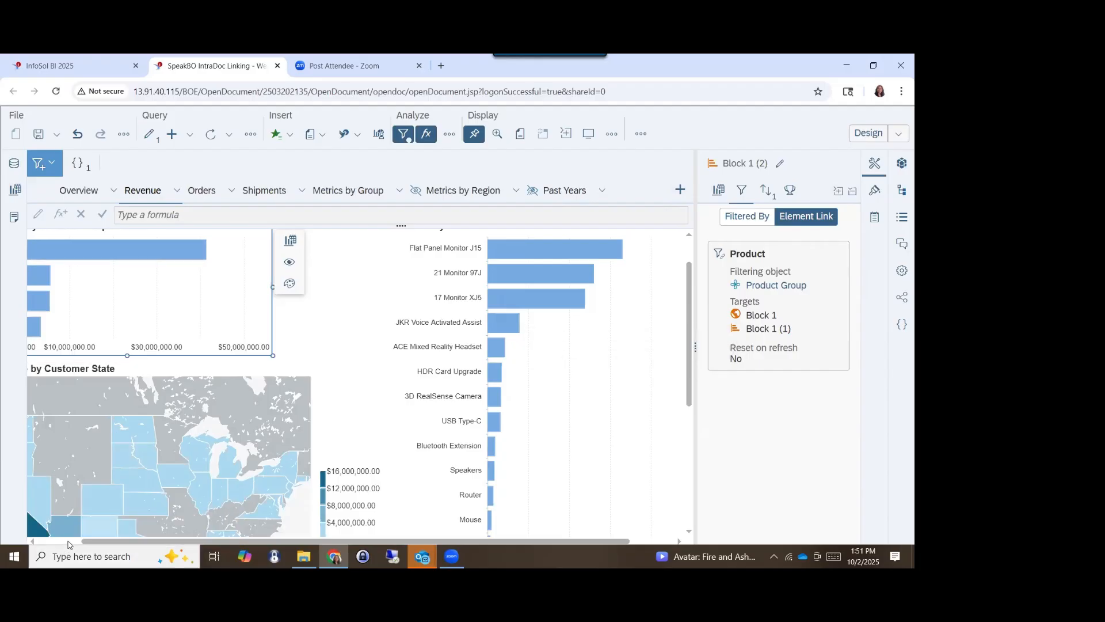
- Test the edited element link in Reading mode by filtering on Peripheral in the Revenue by Product Group chart
{"action": "left_click", "coordinate": [70, 544]}
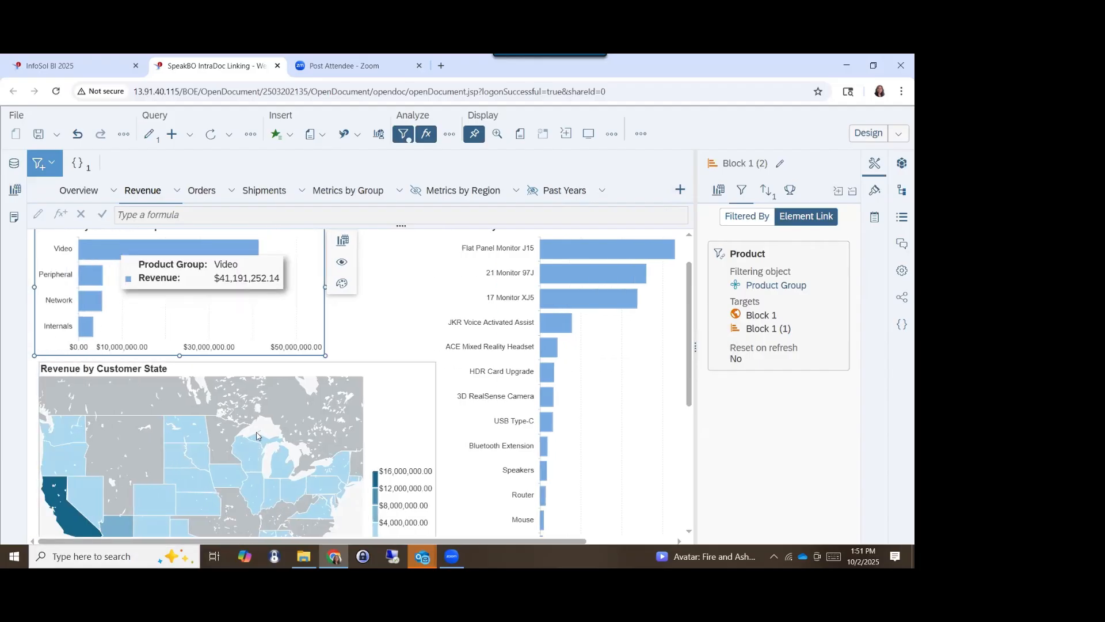
{"action": "scroll", "coordinate": [248, 438], "scroll_direction": "down", "scroll_amount": 1}
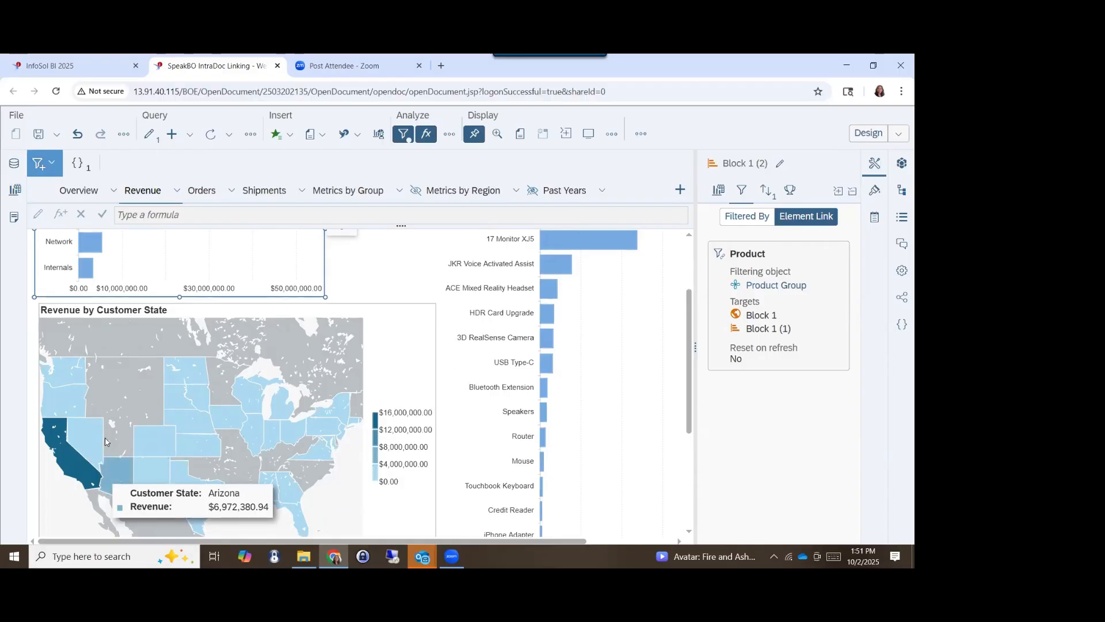
{"action": "scroll", "coordinate": [107, 461], "scroll_direction": "up", "scroll_amount": 2}
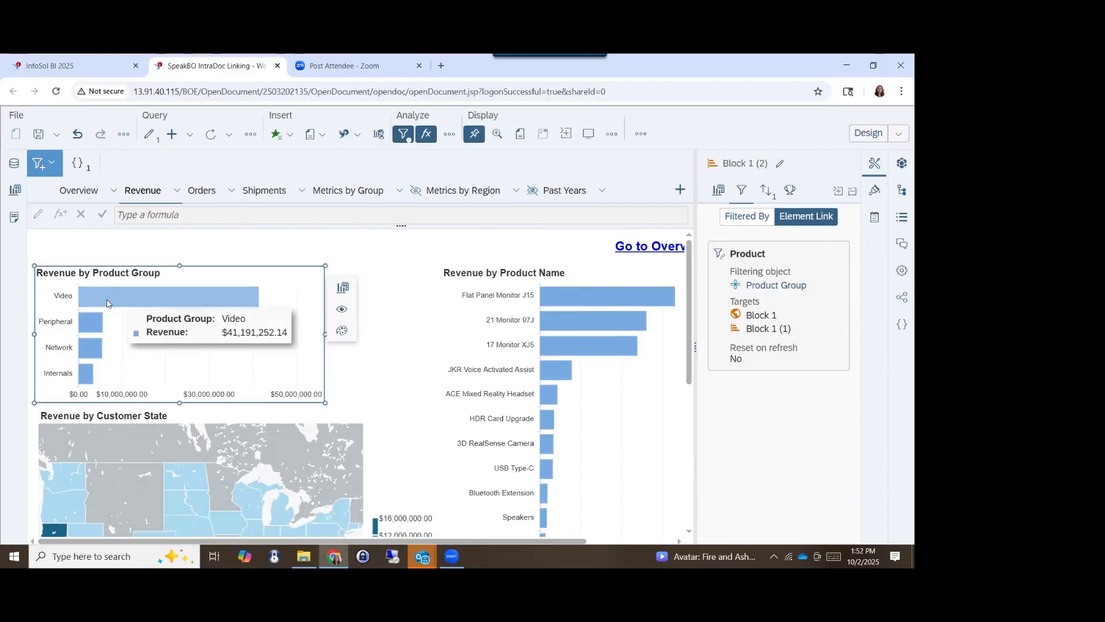
{"action": "left_click", "coordinate": [864, 133]}
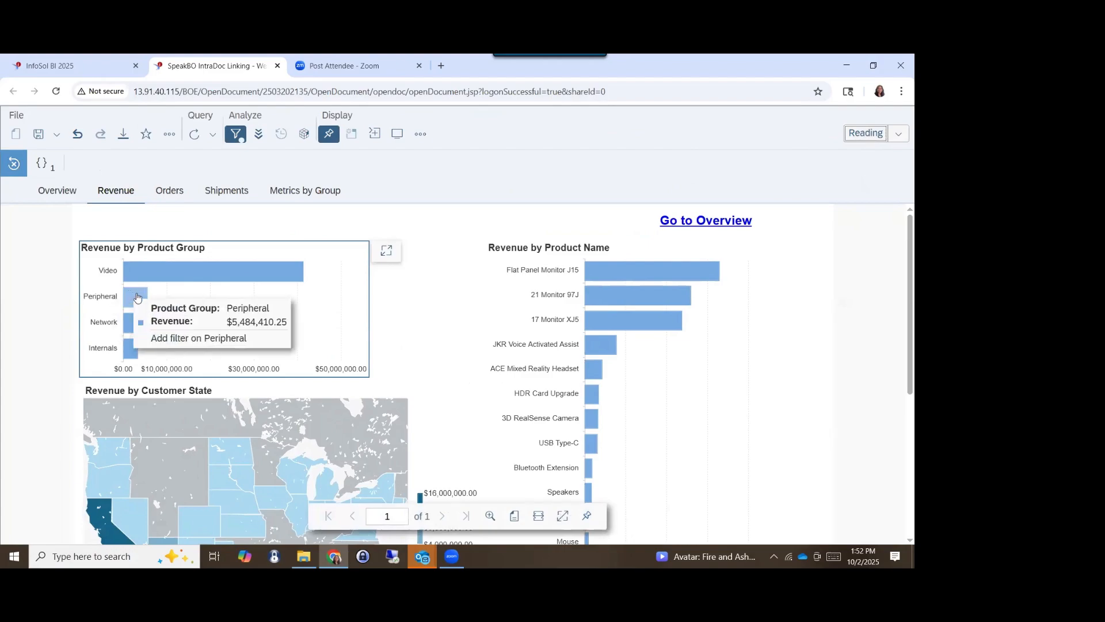
{"action": "left_click", "coordinate": [135, 295]}
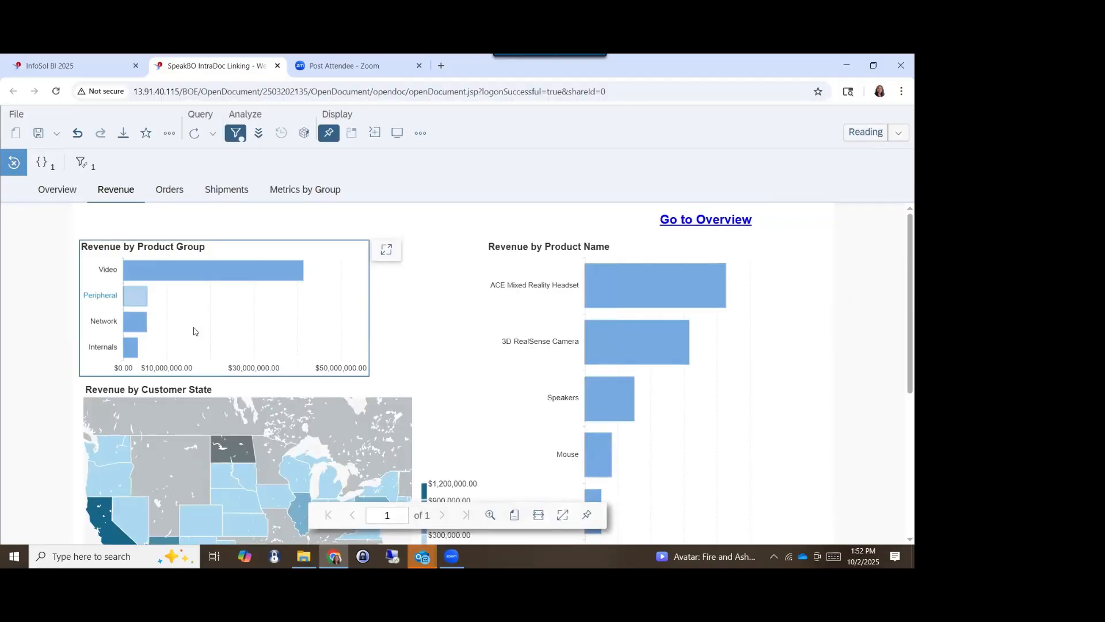
- Examine the Peripheral filter's effect on the Revenue by Customer State map, and open the Shipments report
{"action": "scroll", "coordinate": [194, 329], "scroll_direction": "down", "scroll_amount": 4}
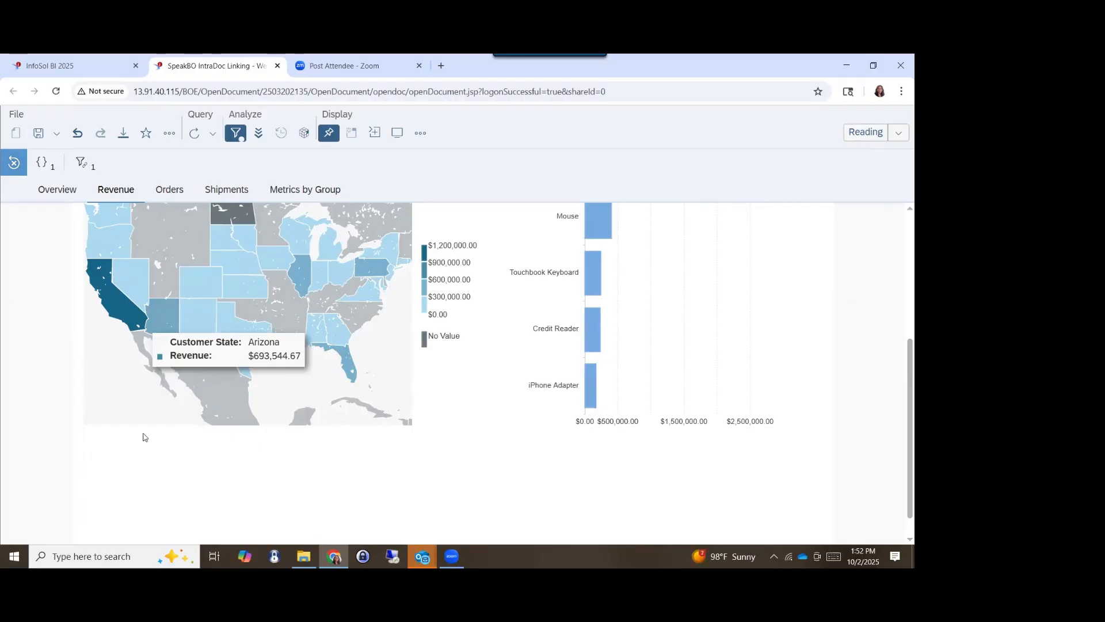
{"action": "scroll", "coordinate": [130, 435], "scroll_direction": "up", "scroll_amount": 4}
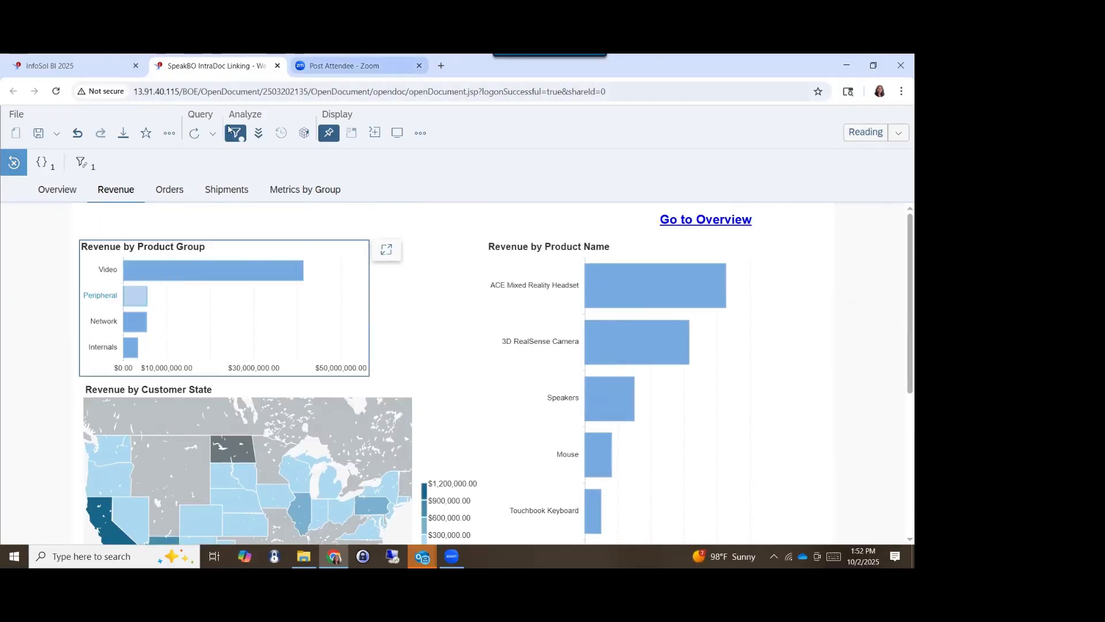
{"action": "left_click", "coordinate": [299, 199]}
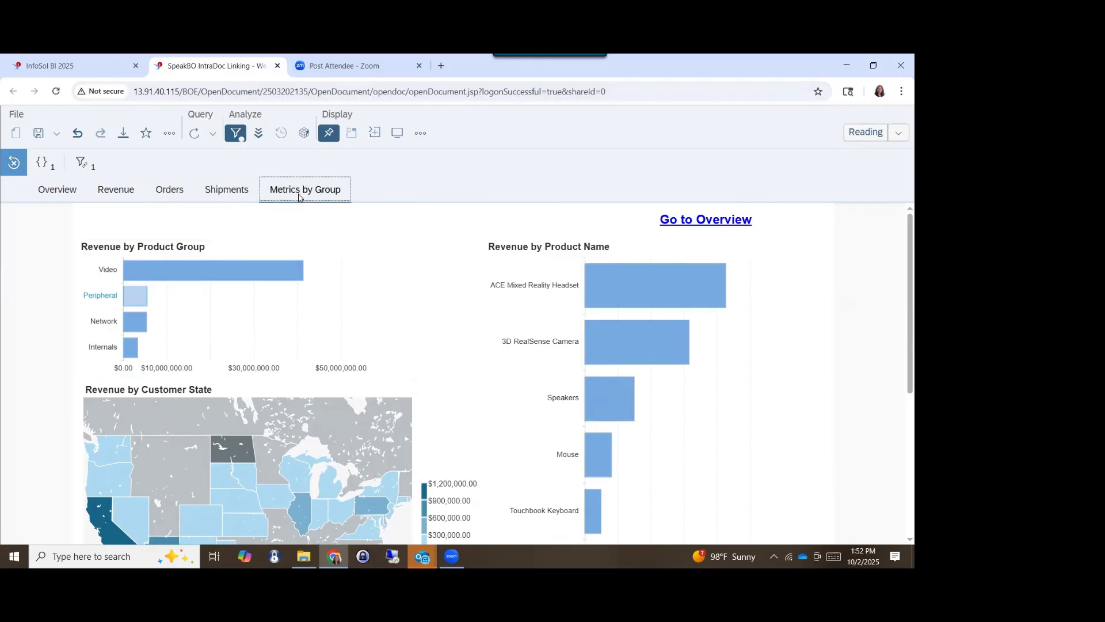
{"action": "left_click", "coordinate": [216, 199]}
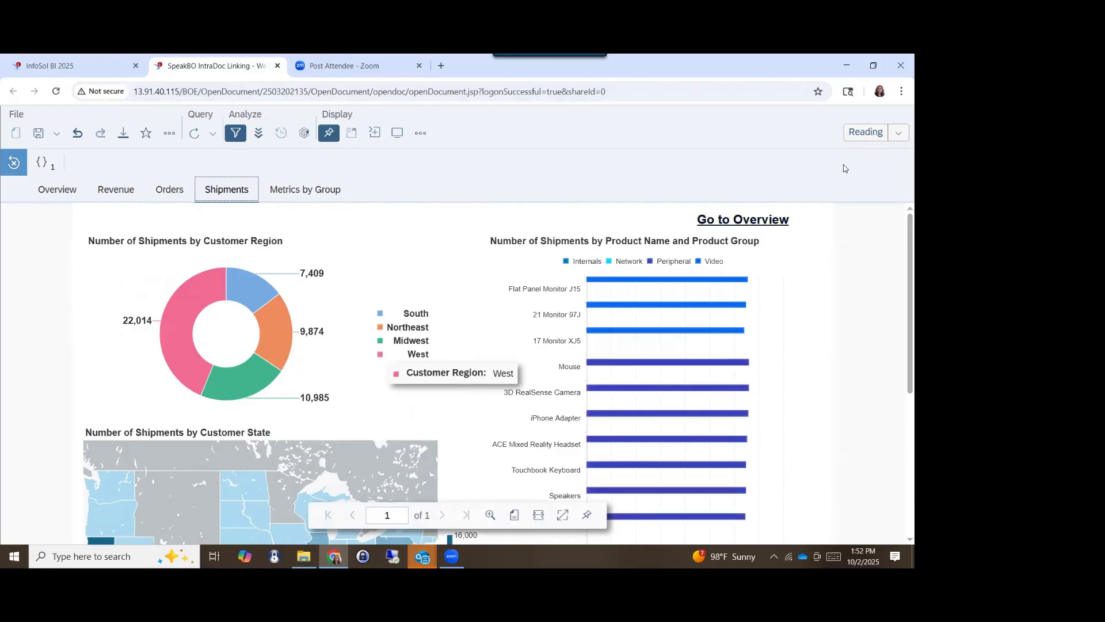
- In Design mode, select the Number of Shipments by Customer Region chart and display its element link settings
{"action": "left_click", "coordinate": [852, 139]}
{"action": "left_click", "coordinate": [255, 324]}
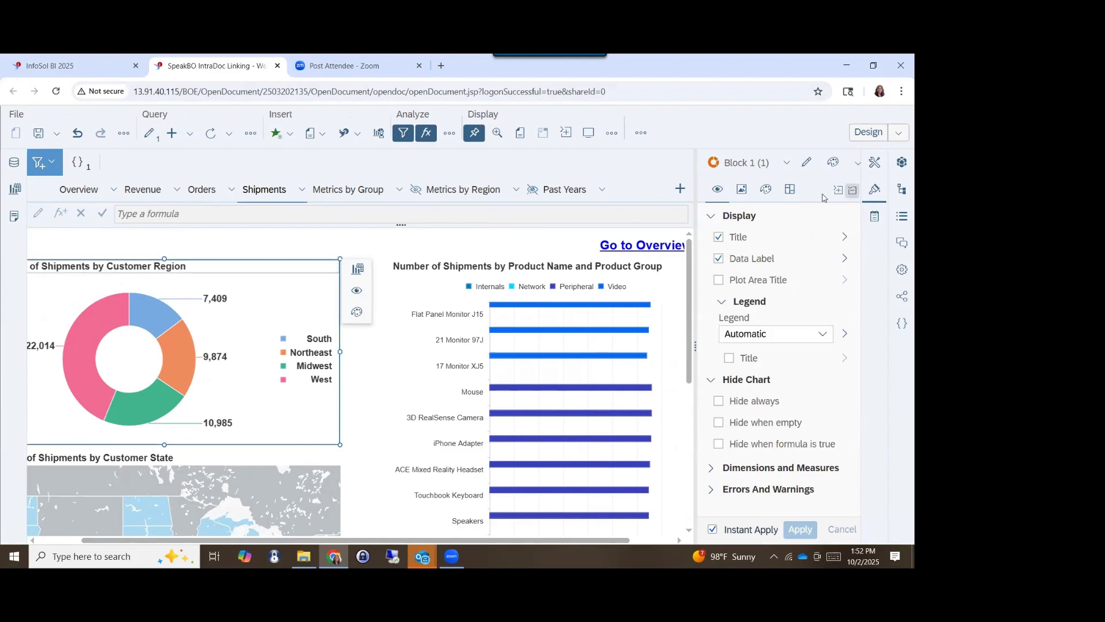
{"action": "left_click", "coordinate": [874, 193]}
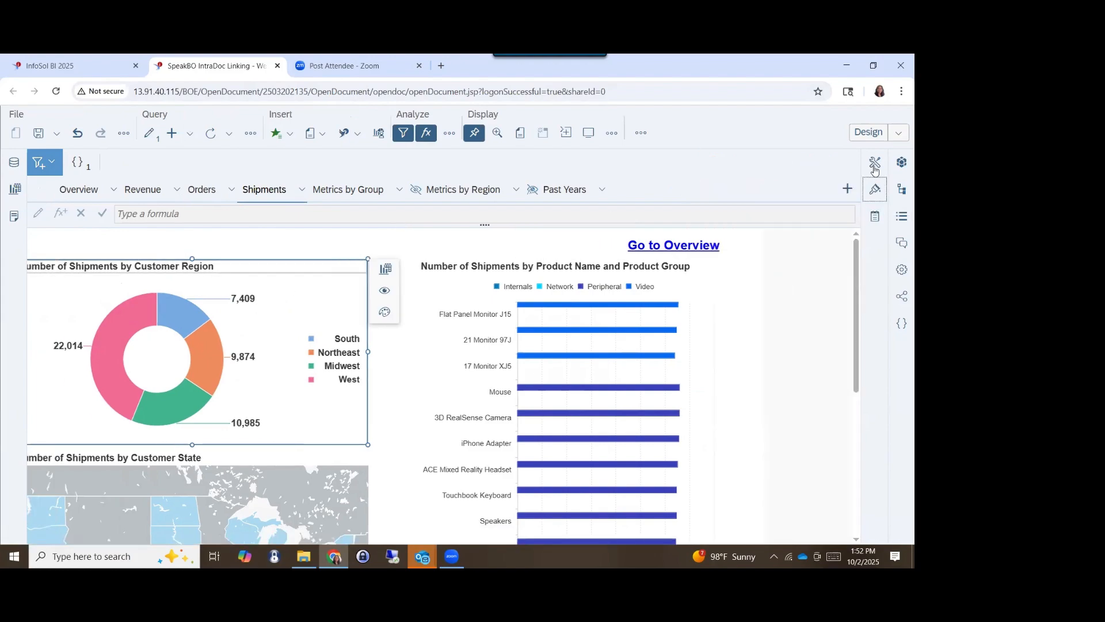
{"action": "left_click", "coordinate": [875, 162]}
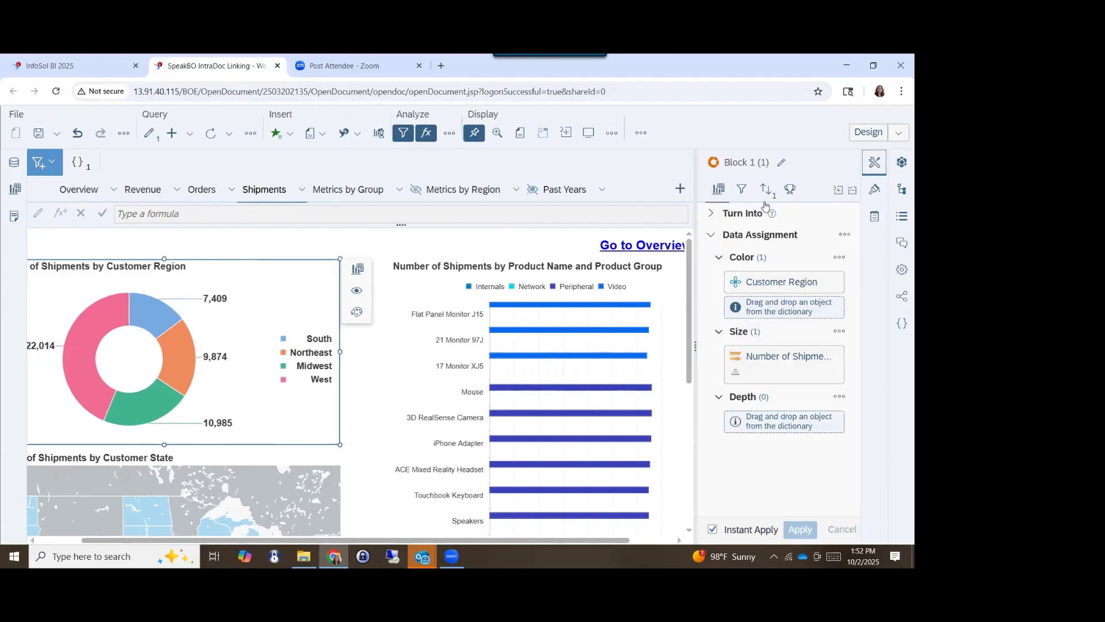
{"action": "left_click", "coordinate": [742, 189]}
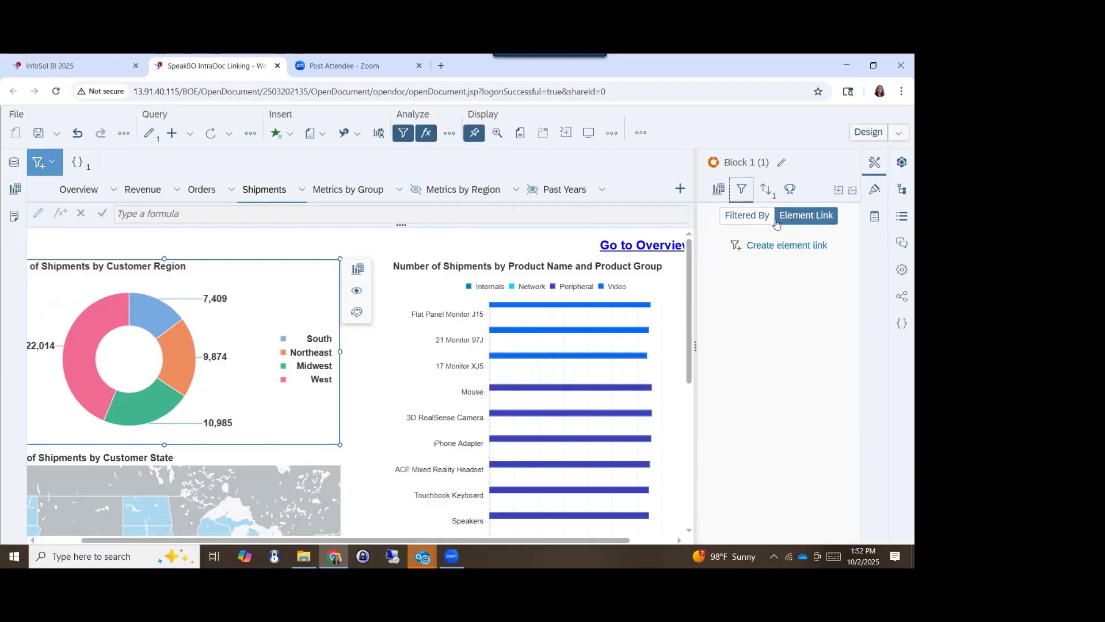
- Start a new element link filtering on Customer Region, with Block 1, Block 1 (2) and Block 1 (3) as targets
{"action": "left_click", "coordinate": [767, 249]}
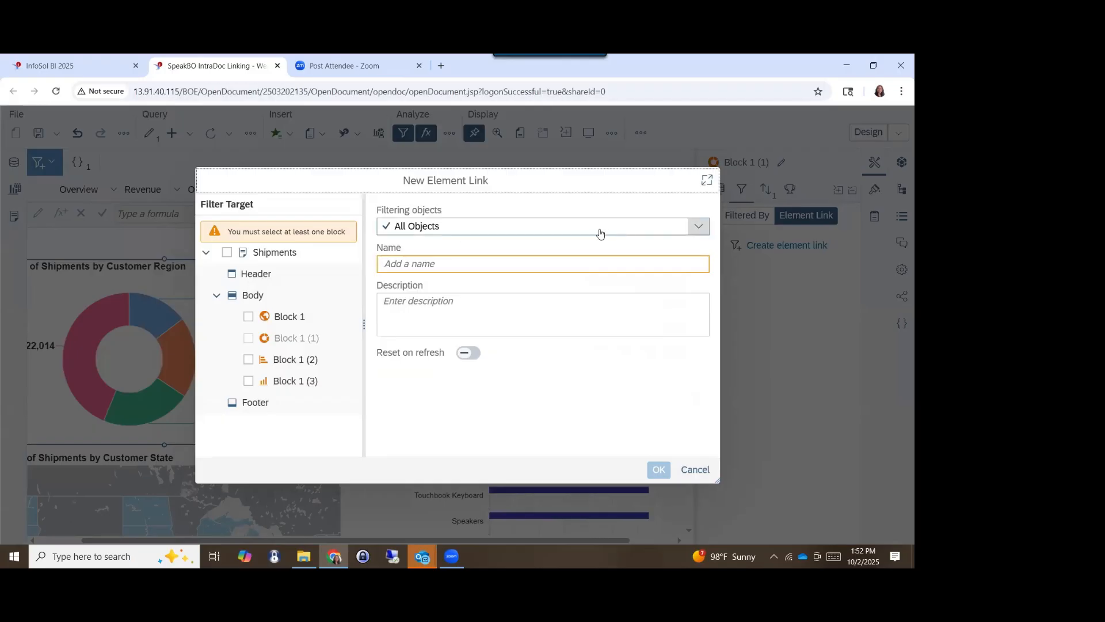
{"action": "left_click", "coordinate": [599, 234]}
{"action": "left_click", "coordinate": [515, 269]}
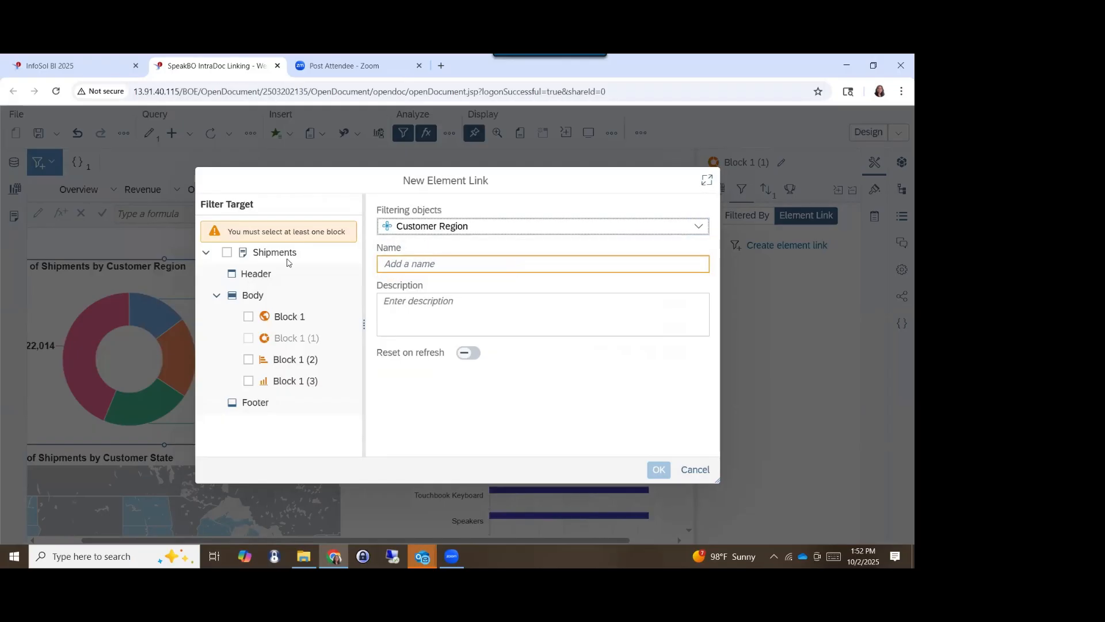
{"action": "left_click", "coordinate": [248, 318]}
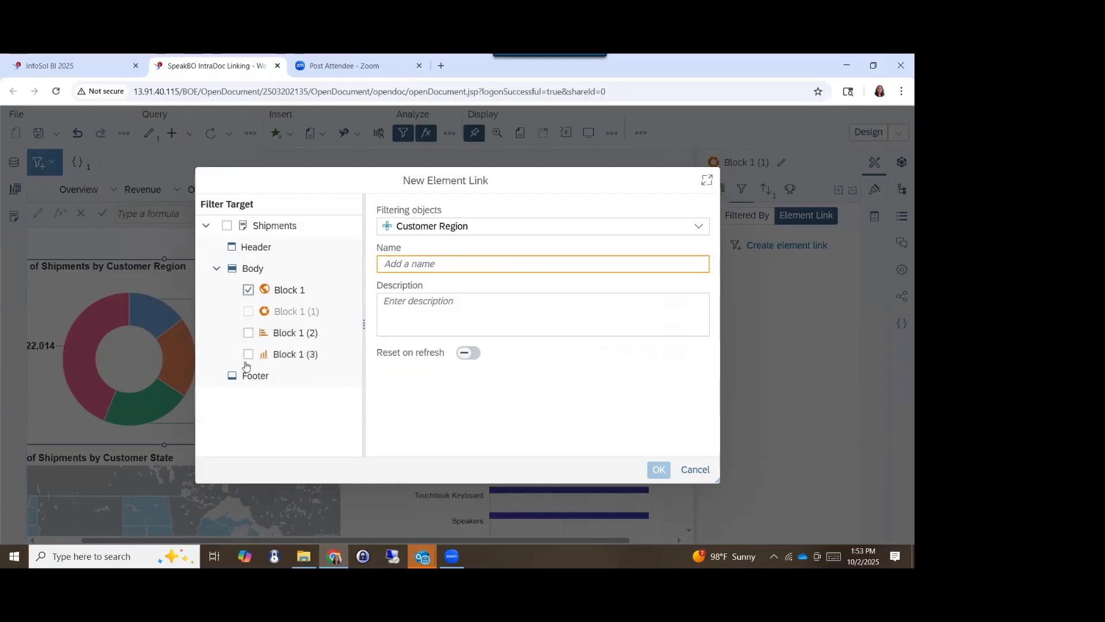
{"action": "left_click", "coordinate": [248, 333]}
{"action": "left_click", "coordinate": [249, 359]}
- Name the new element link "Filter by Region" and create it
{"action": "left_click", "coordinate": [466, 266]}
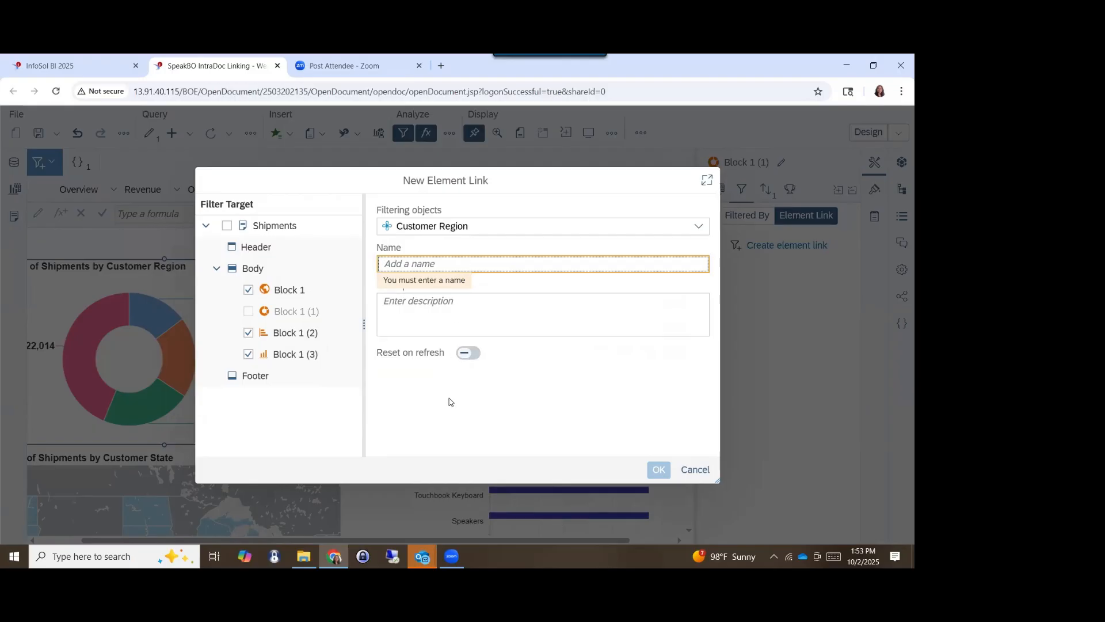
{"action": "type", "text": "Filter by"}
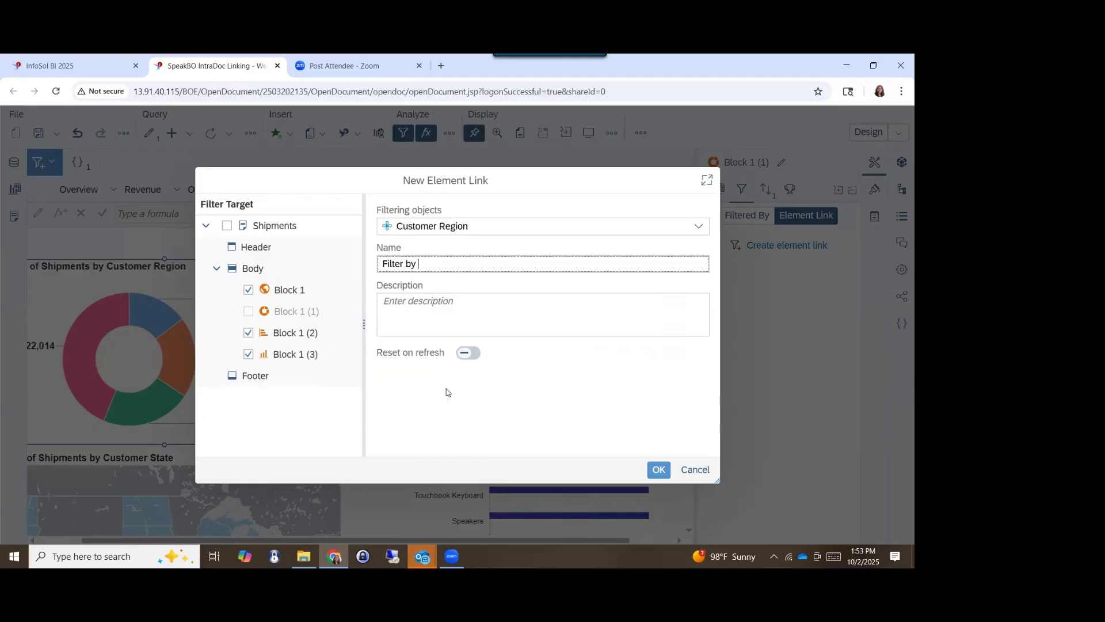
{"action": "type", "text": "Region"}
{"action": "left_click", "coordinate": [655, 473]}
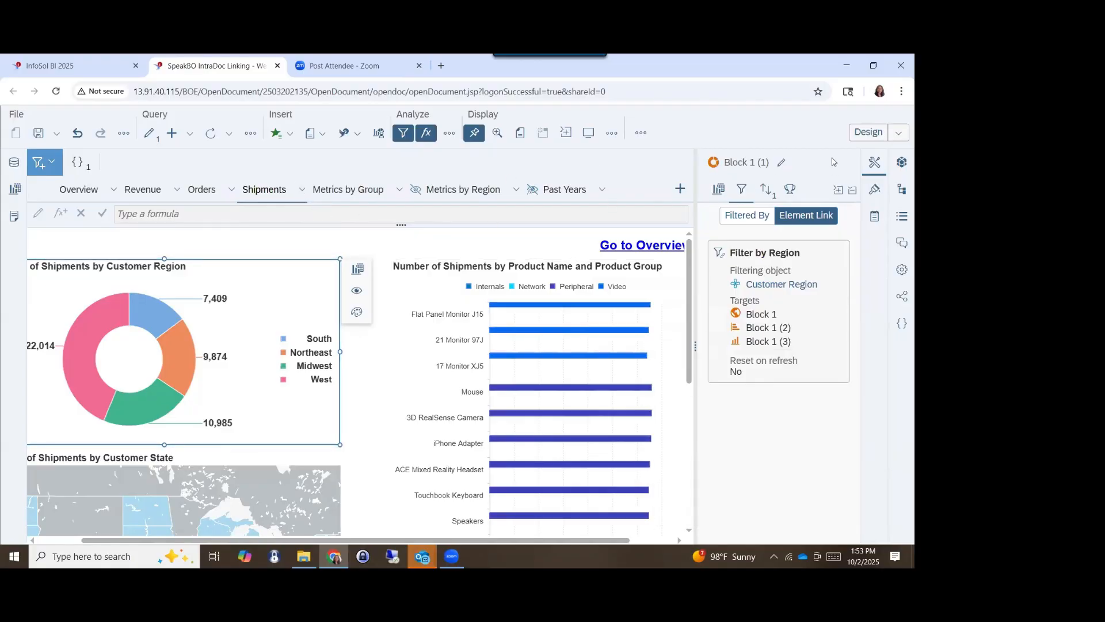
- Test the region link in Reading mode by filtering on Midwest in the donut chart and checking the customer state map
{"action": "left_click", "coordinate": [858, 137]}
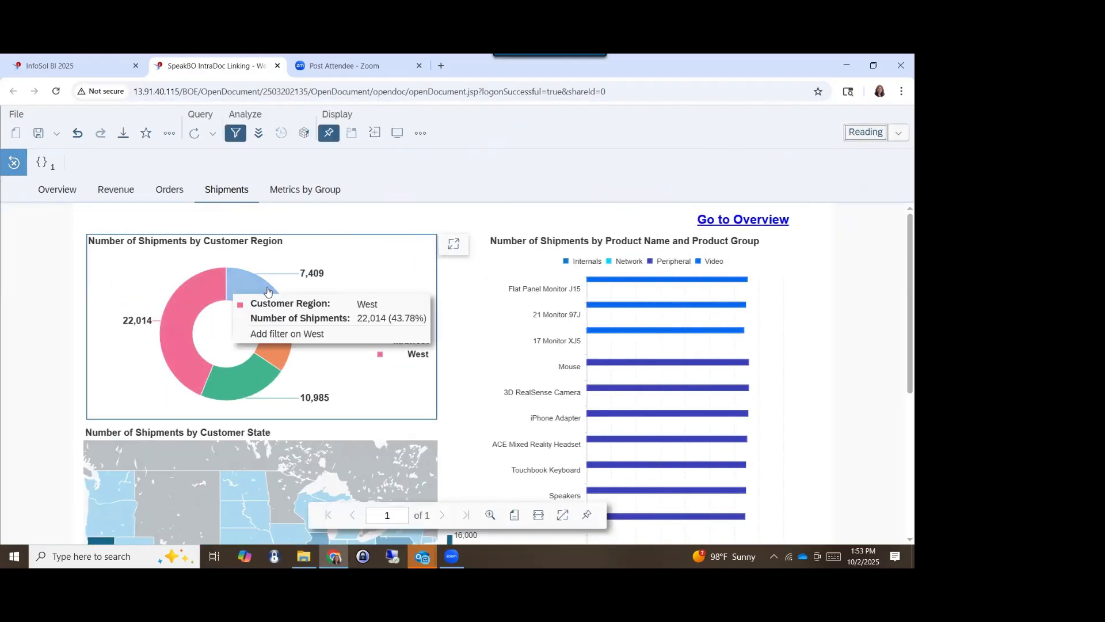
{"action": "mouse_move", "coordinate": [265, 291]}
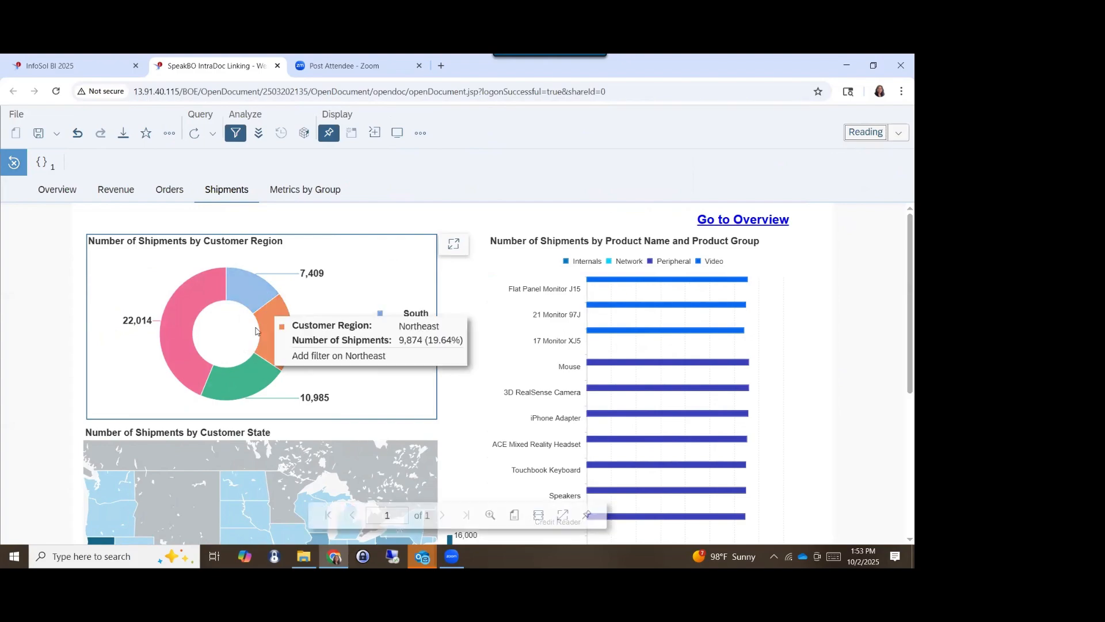
{"action": "scroll", "coordinate": [245, 299], "scroll_direction": "down", "scroll_amount": 1}
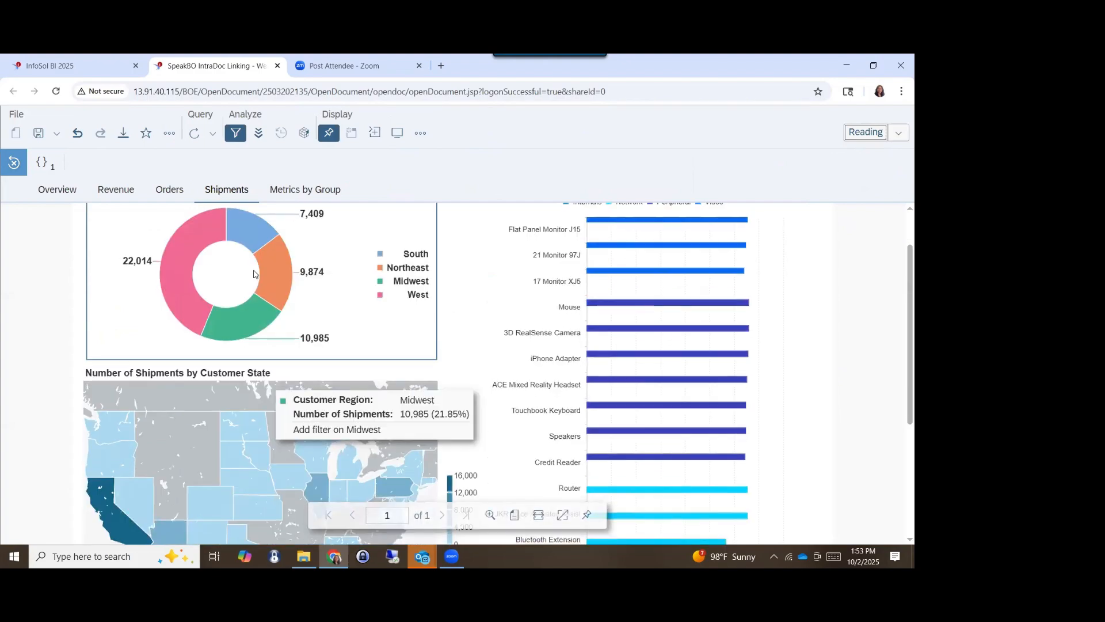
{"action": "left_click", "coordinate": [245, 321]}
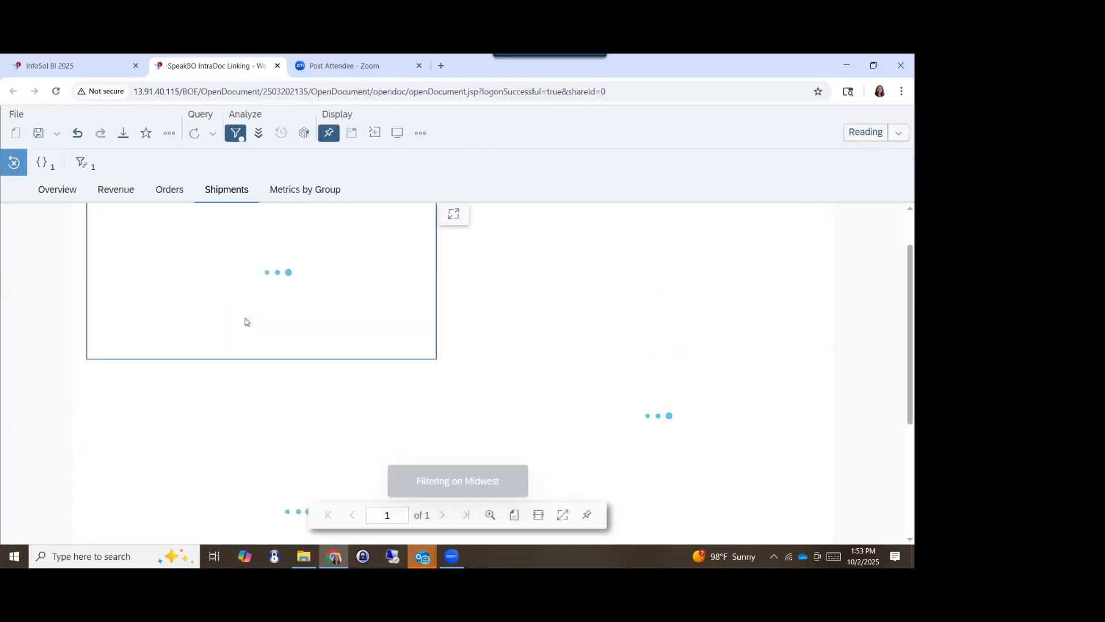
{"action": "scroll", "coordinate": [245, 322], "scroll_direction": "down", "scroll_amount": 3}
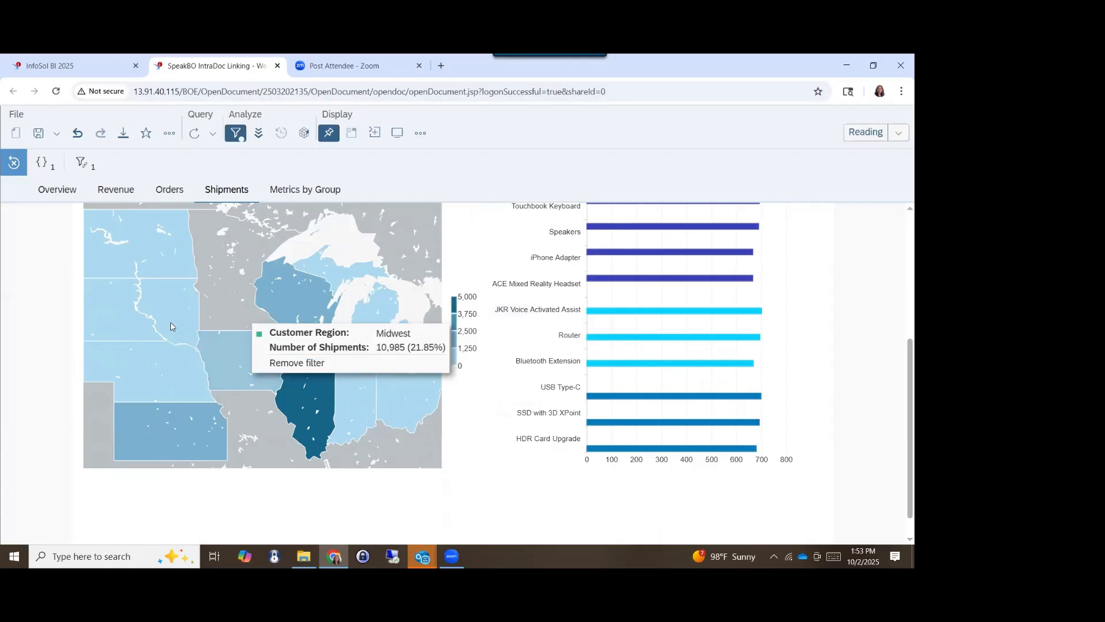
{"action": "mouse_move", "coordinate": [151, 425]}
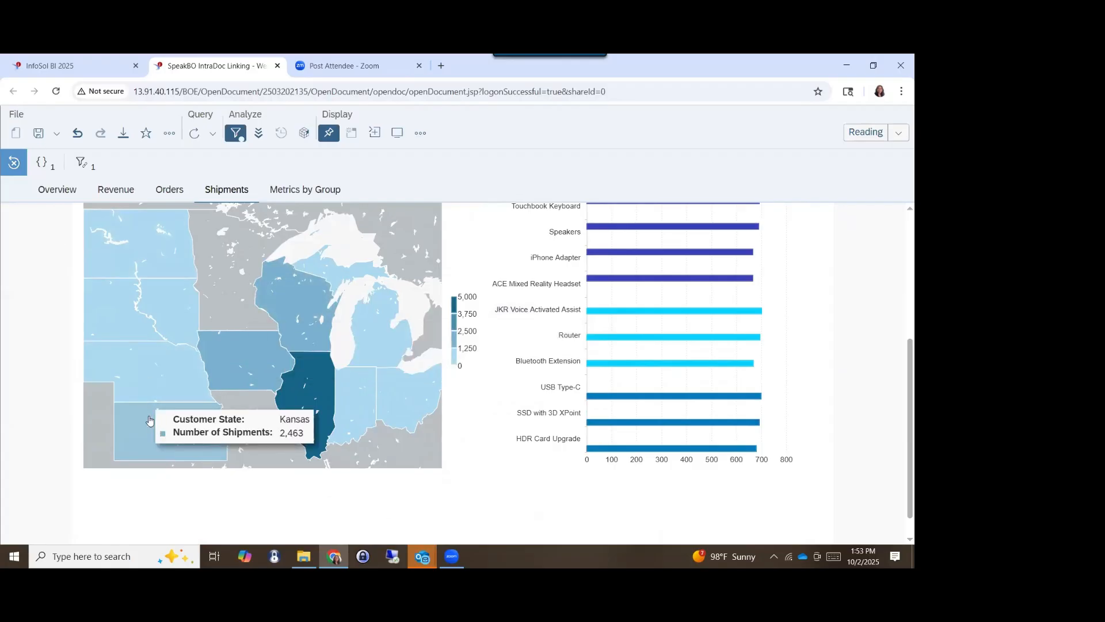
{"action": "scroll", "coordinate": [155, 308], "scroll_direction": "up", "scroll_amount": 5}
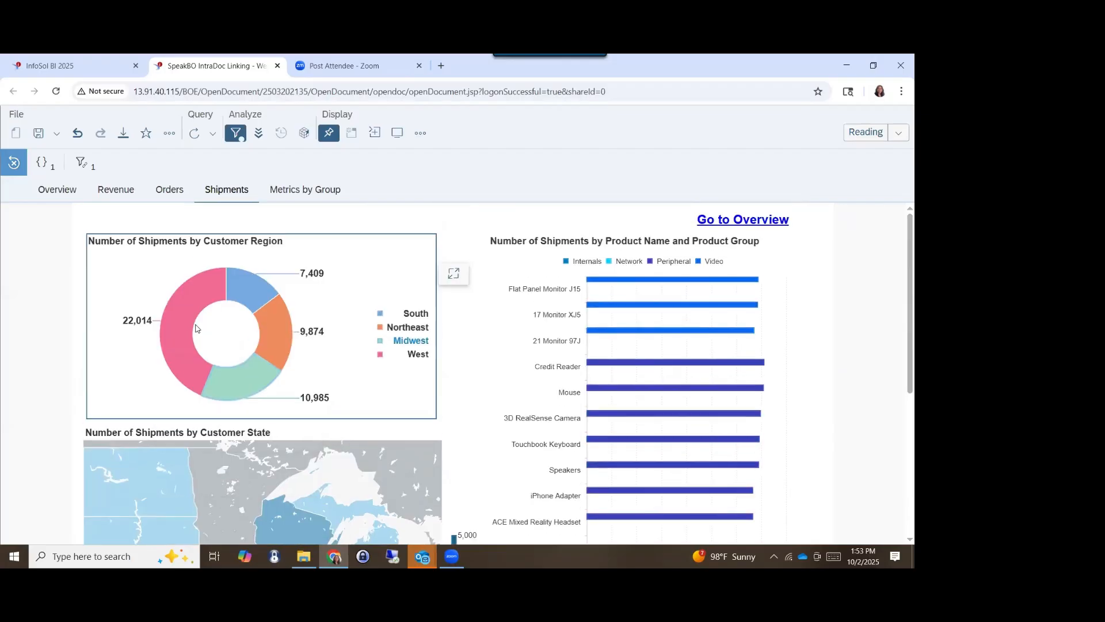
- Filter the Shipments report on the West region and review the linked map and product chart
{"action": "left_click", "coordinate": [185, 302]}
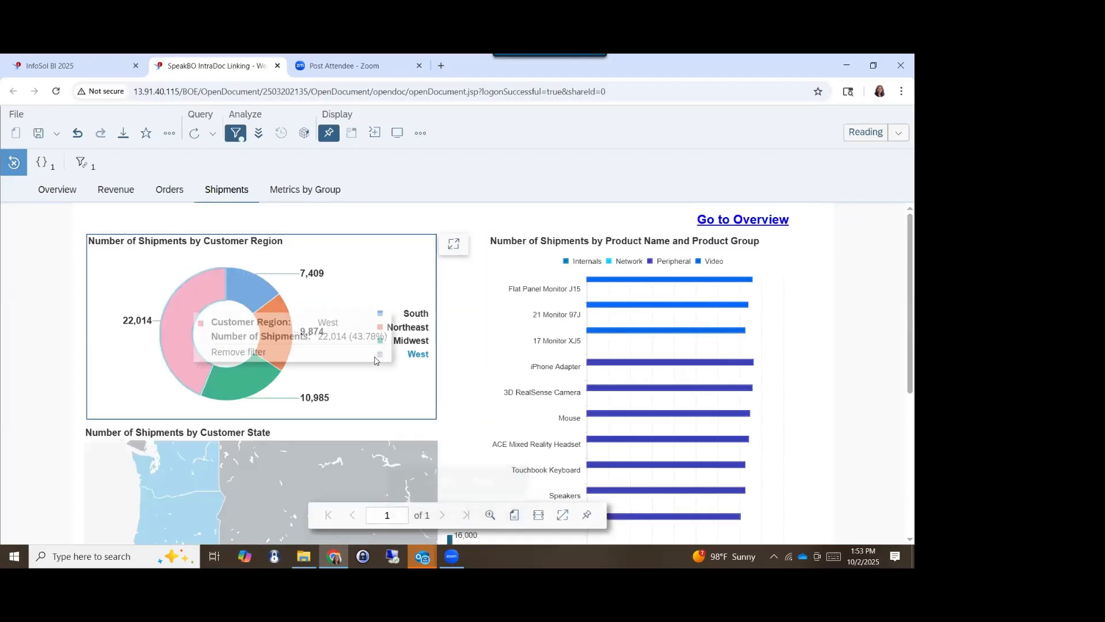
{"action": "scroll", "coordinate": [518, 344], "scroll_direction": "down", "scroll_amount": 1}
{"action": "scroll", "coordinate": [518, 344], "scroll_direction": "down", "scroll_amount": 3}
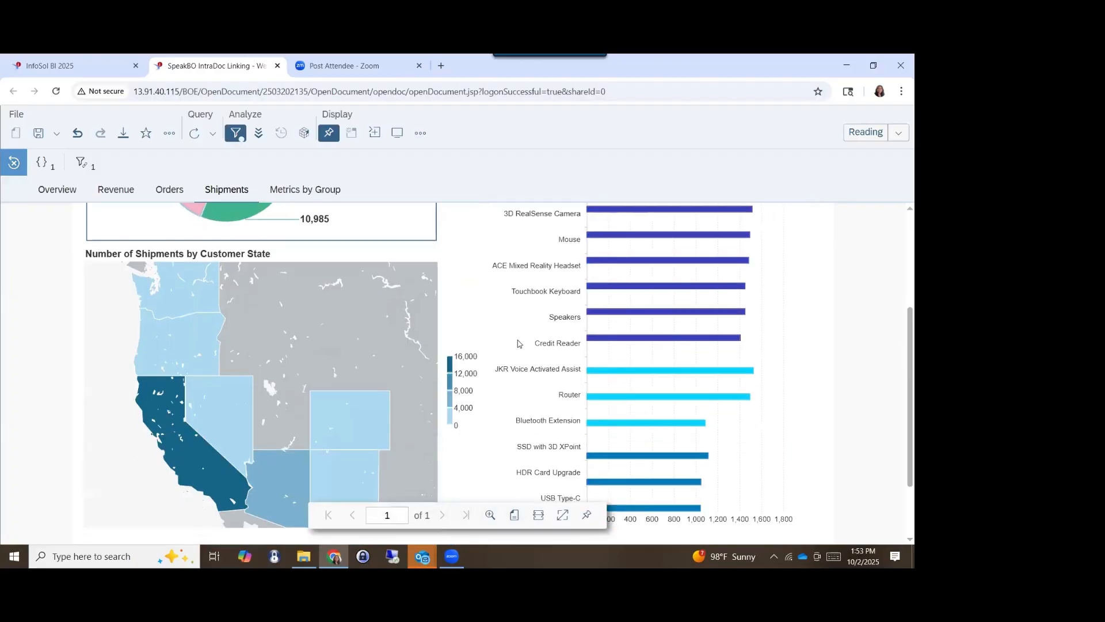
{"action": "scroll", "coordinate": [518, 344], "scroll_direction": "down", "scroll_amount": 2}
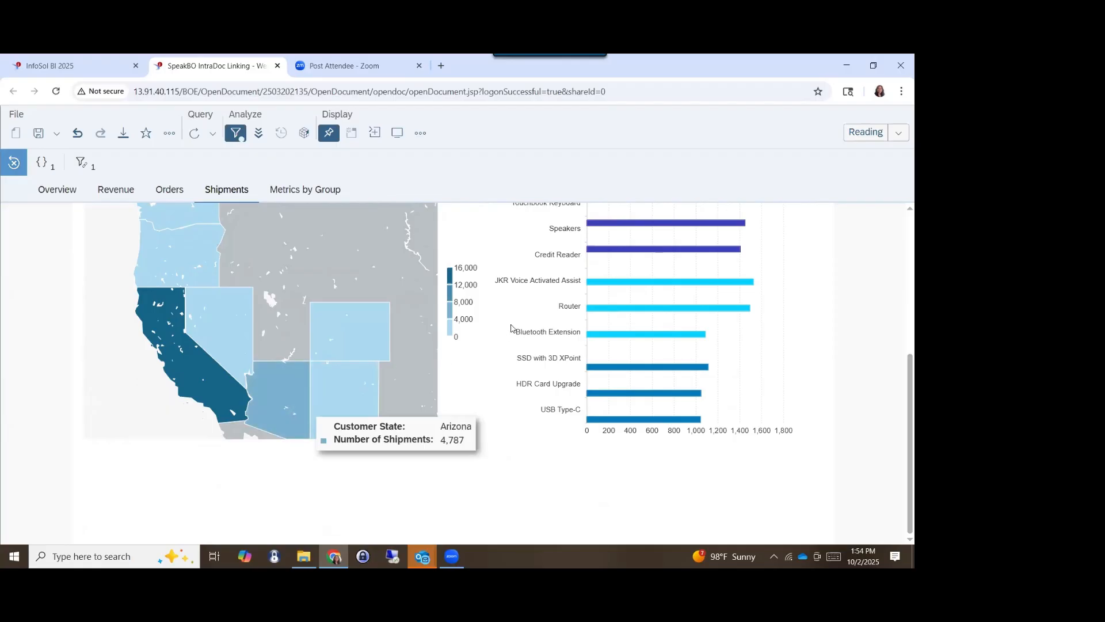
{"action": "scroll", "coordinate": [511, 328], "scroll_direction": "up", "scroll_amount": 5}
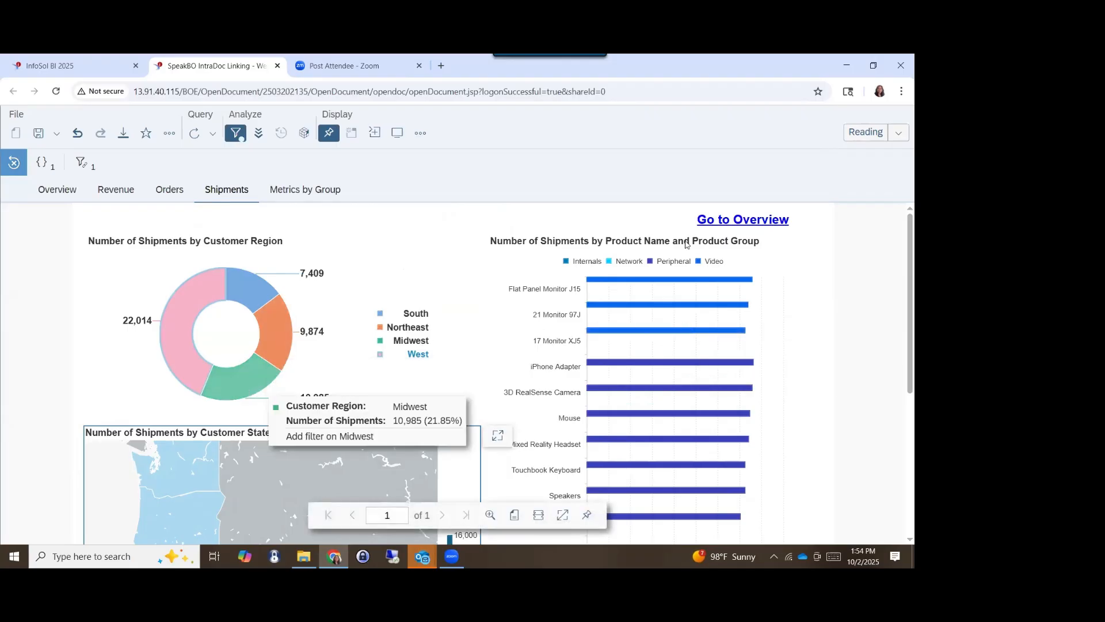
- In Design mode, set the title label of the Number of Shipments by Product Name and Product Group chart to Custom
{"action": "left_click", "coordinate": [867, 138]}
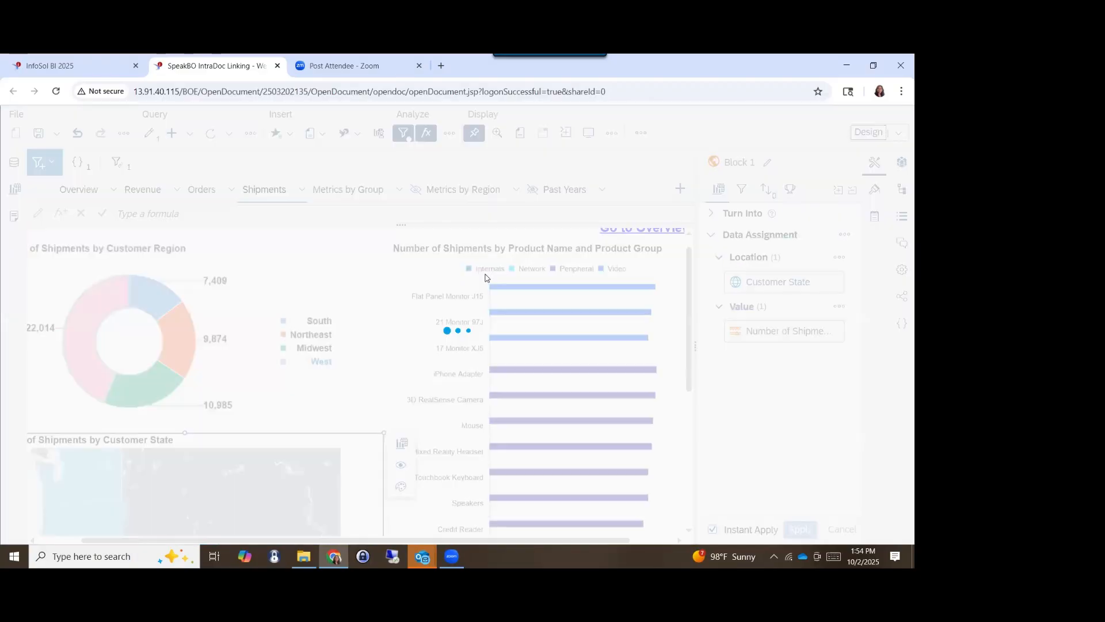
{"action": "left_click", "coordinate": [405, 262]}
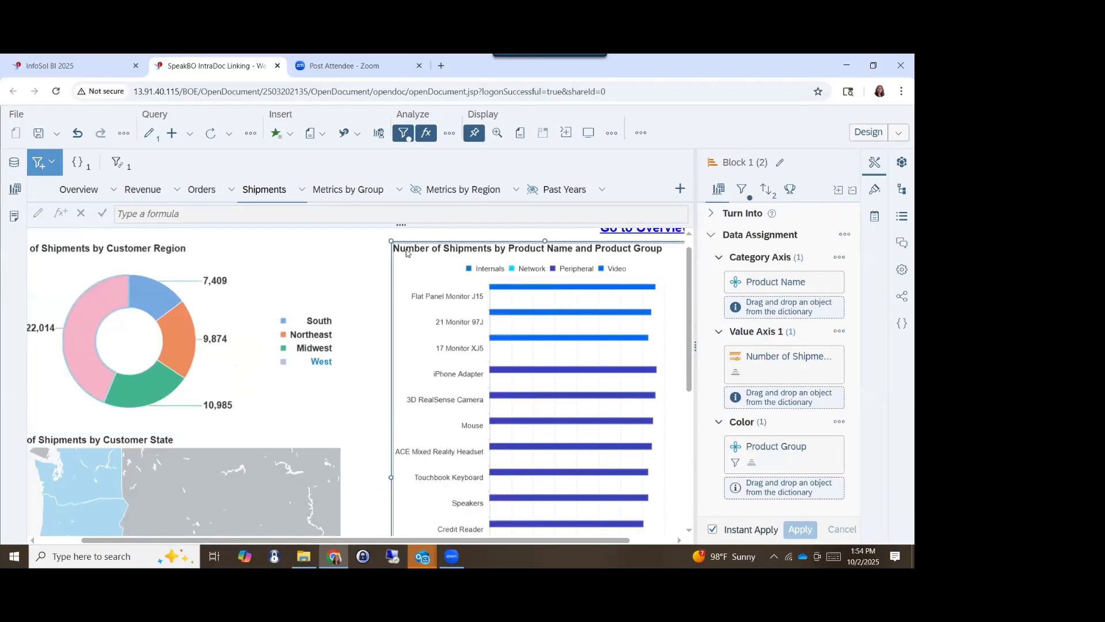
{"action": "left_click", "coordinate": [874, 189]}
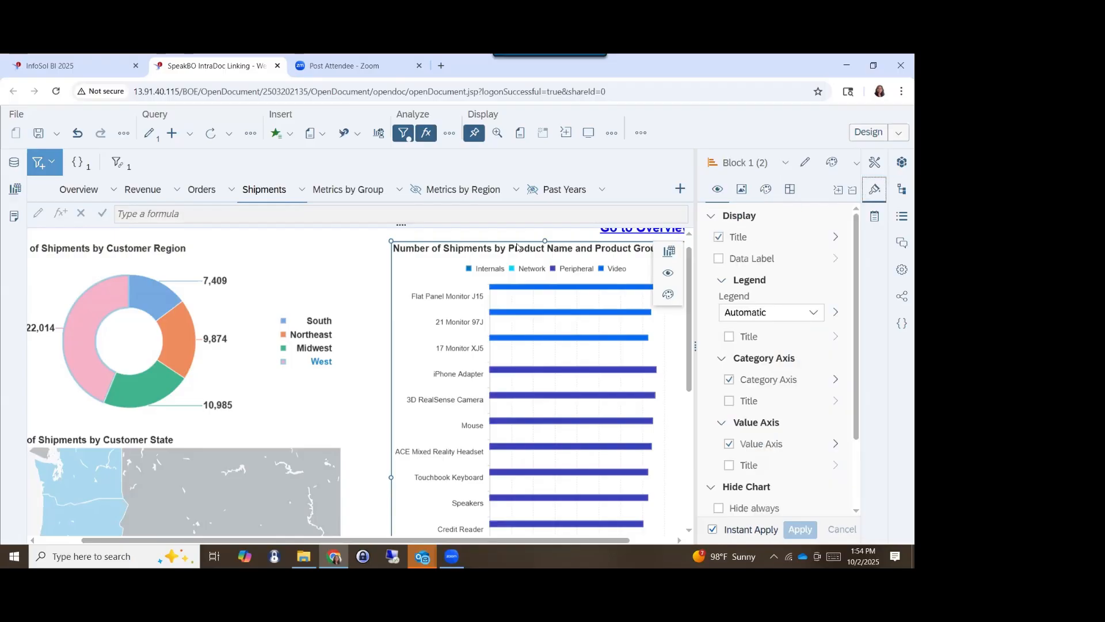
{"action": "left_click", "coordinate": [444, 252]}
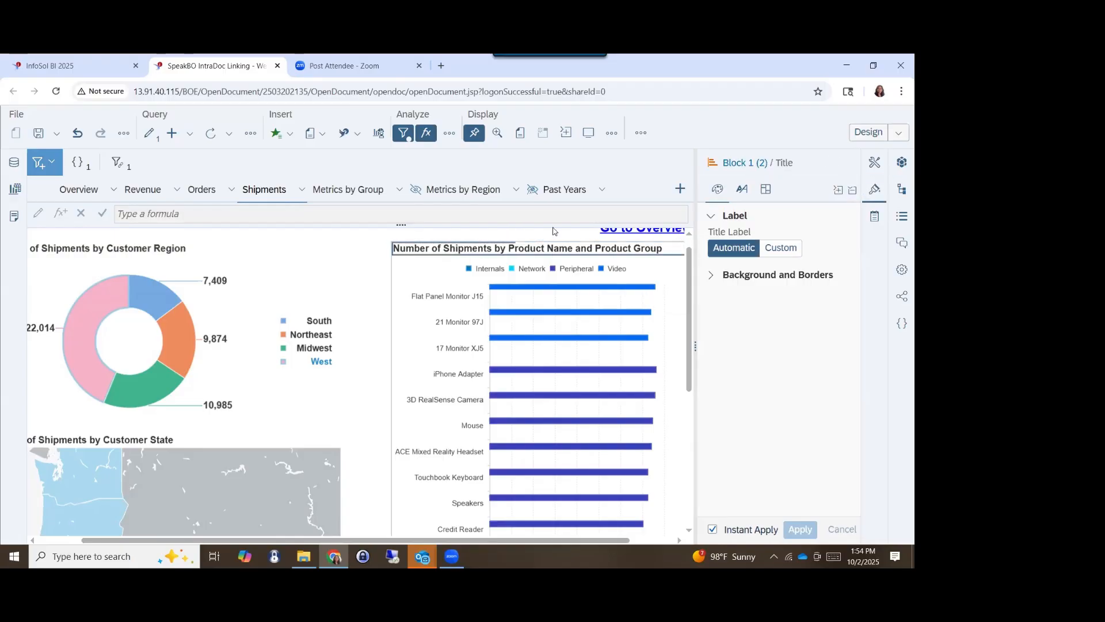
{"action": "left_click", "coordinate": [785, 256]}
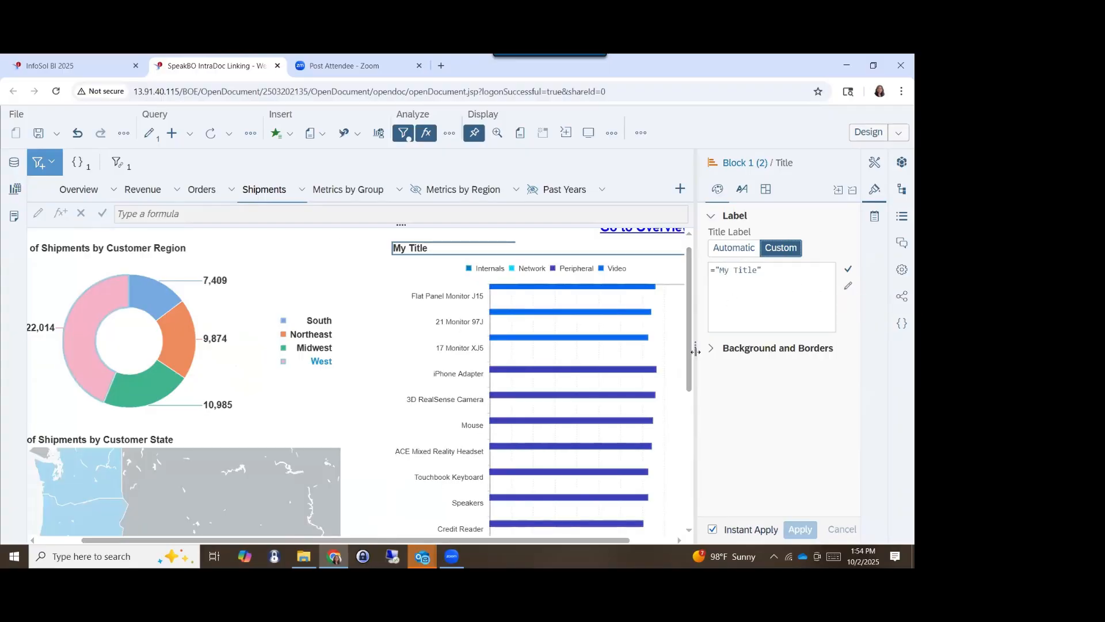
{"action": "left_click_drag", "start_coordinate": [695, 349], "coordinate": [536, 347]}
{"action": "left_click_drag", "start_coordinate": [641, 274], "coordinate": [555, 271]}
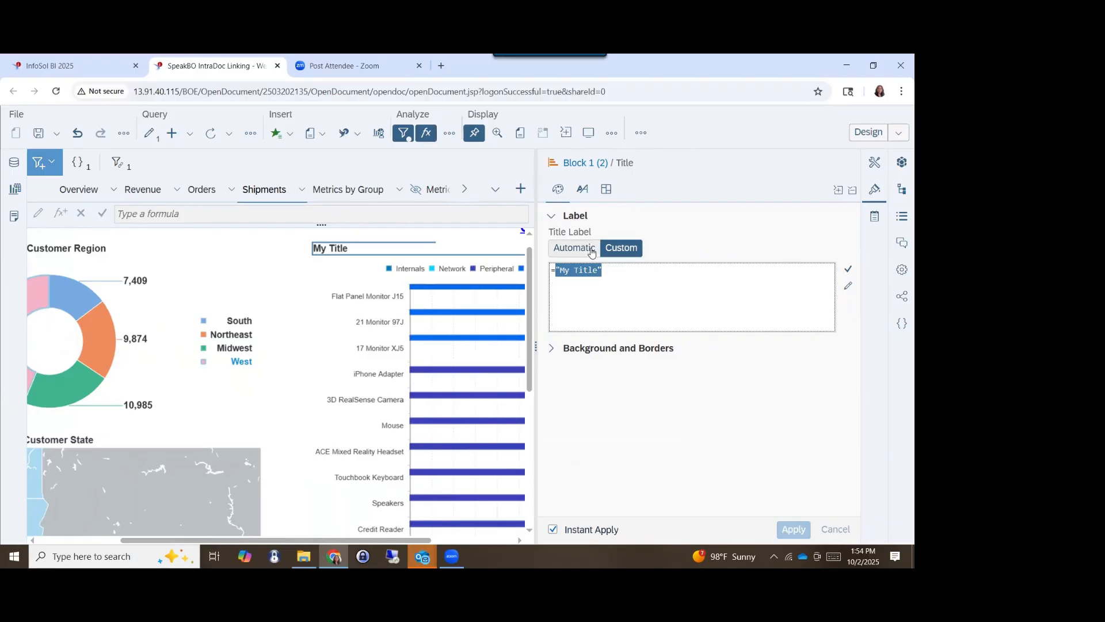
{"action": "type", "text": "Ele"}
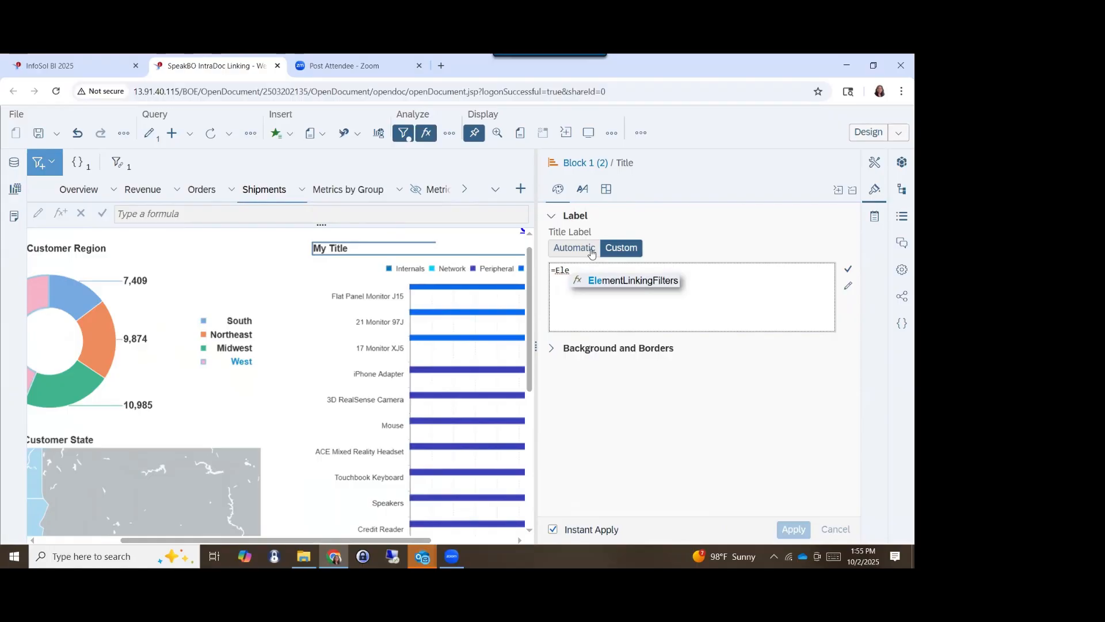
{"action": "key", "text": "Return"}
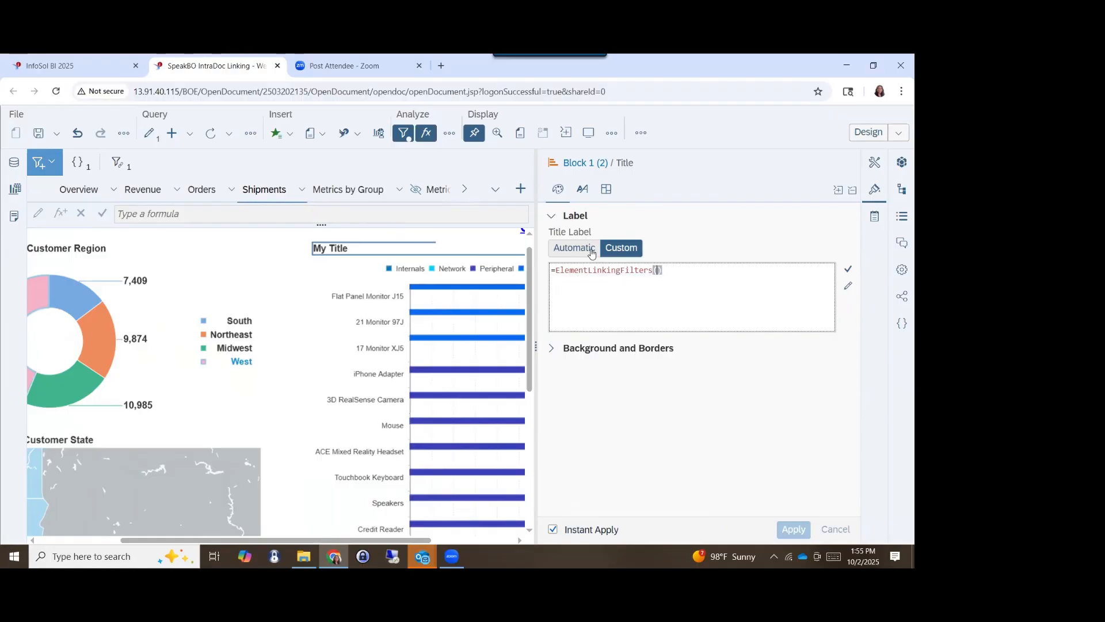
{"action": "type", "text": "\""}
- Rename the Number of Shipments by Customer Region chart as Donut
{"action": "left_click", "coordinate": [190, 282]}
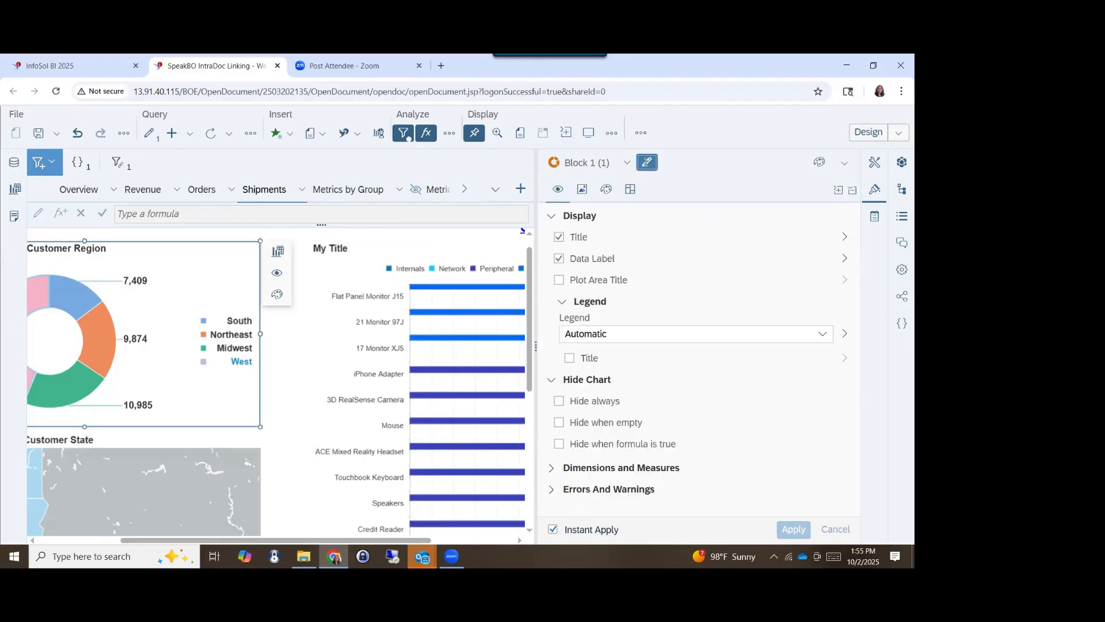
{"action": "left_click", "coordinate": [647, 162]}
{"action": "type", "text": "Donut"}
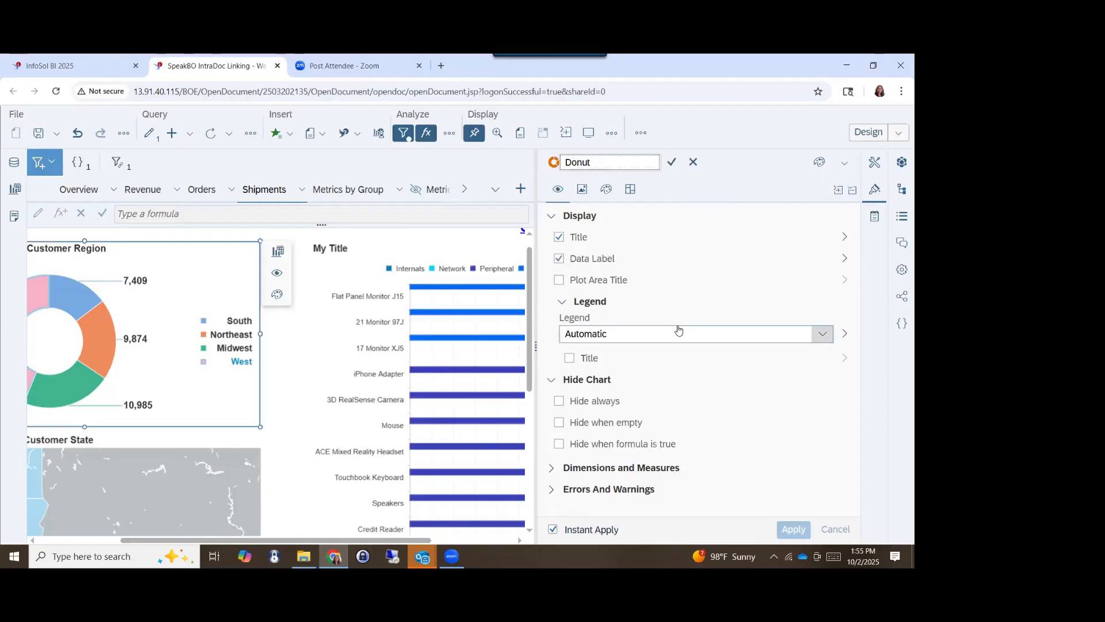
{"action": "key", "text": "Escape"}
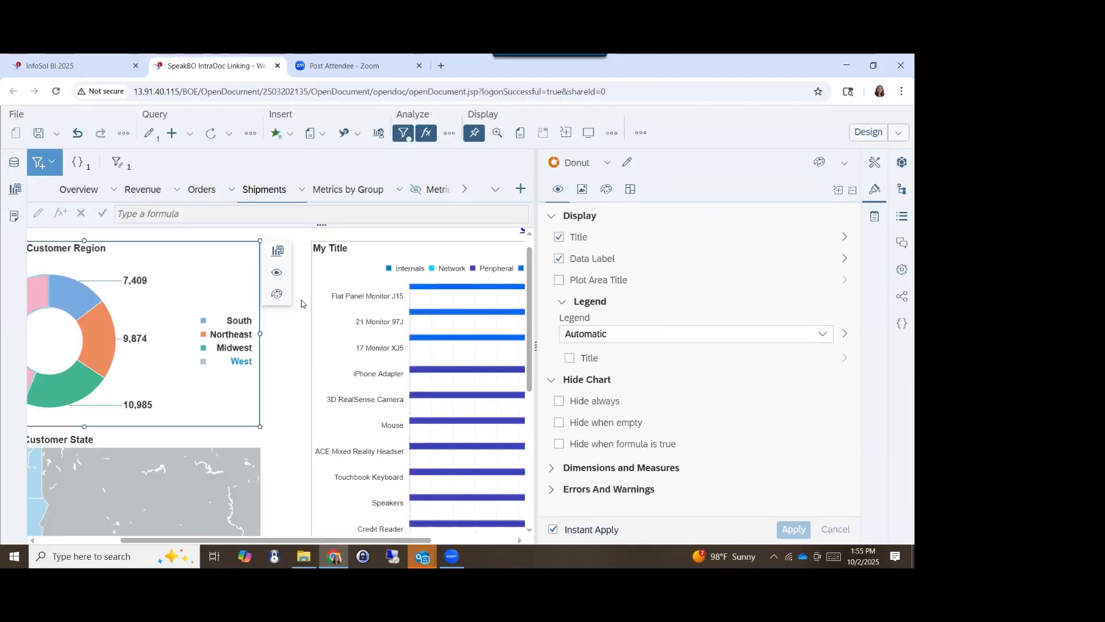
- Set the product bar chart's custom title formula to =ElementLinkingFilters("Donut") and validate it
{"action": "left_click", "coordinate": [370, 276]}
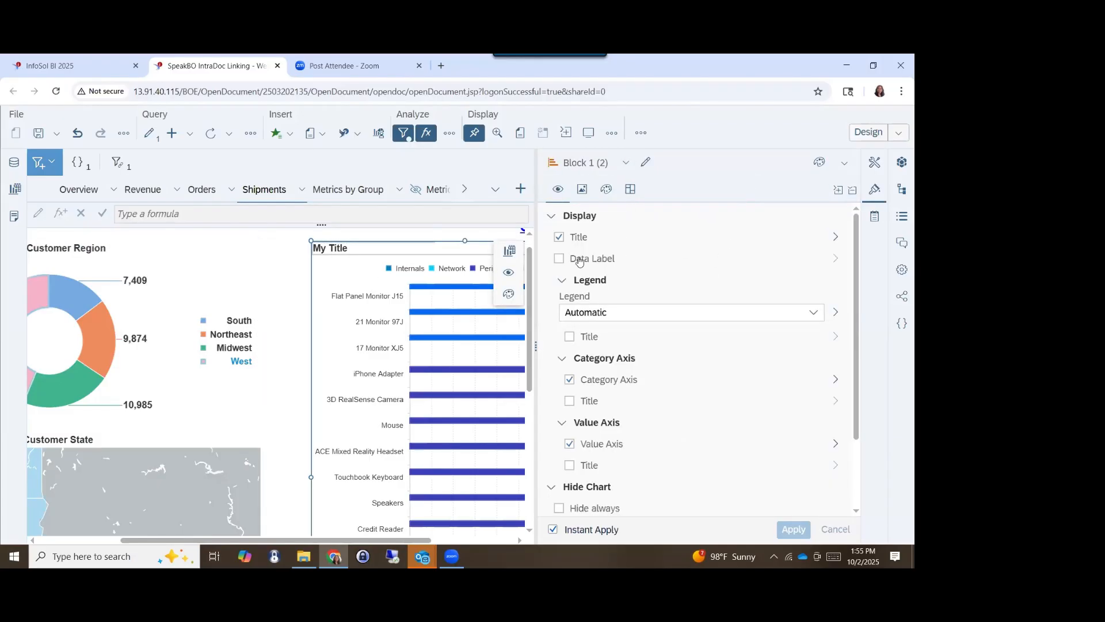
{"action": "left_click", "coordinate": [835, 236]}
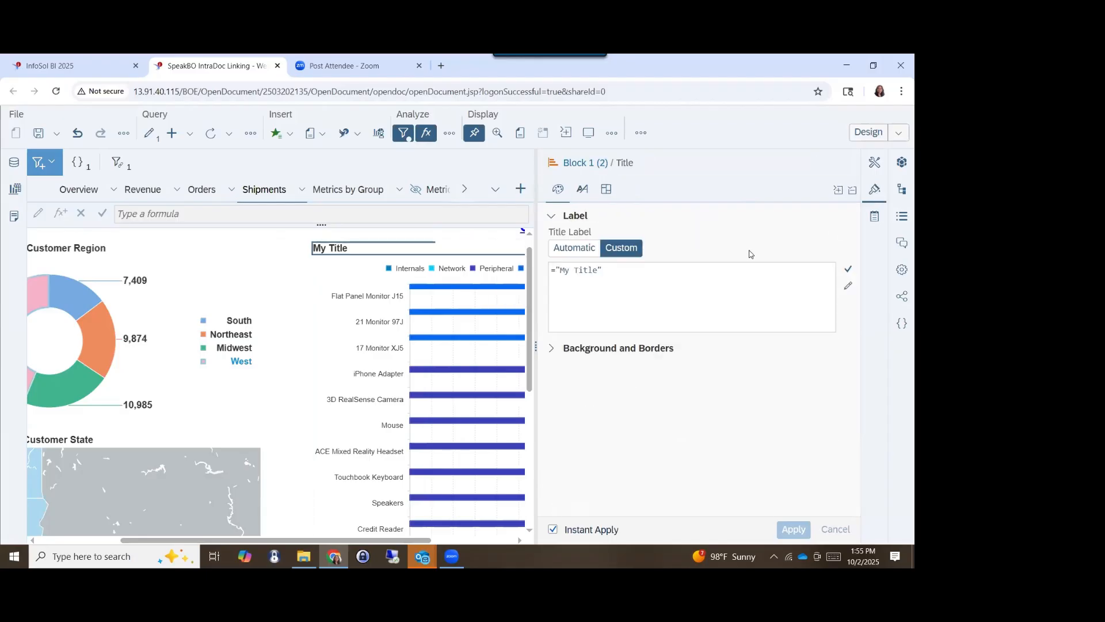
{"action": "left_click_drag", "start_coordinate": [624, 276], "coordinate": [557, 284]}
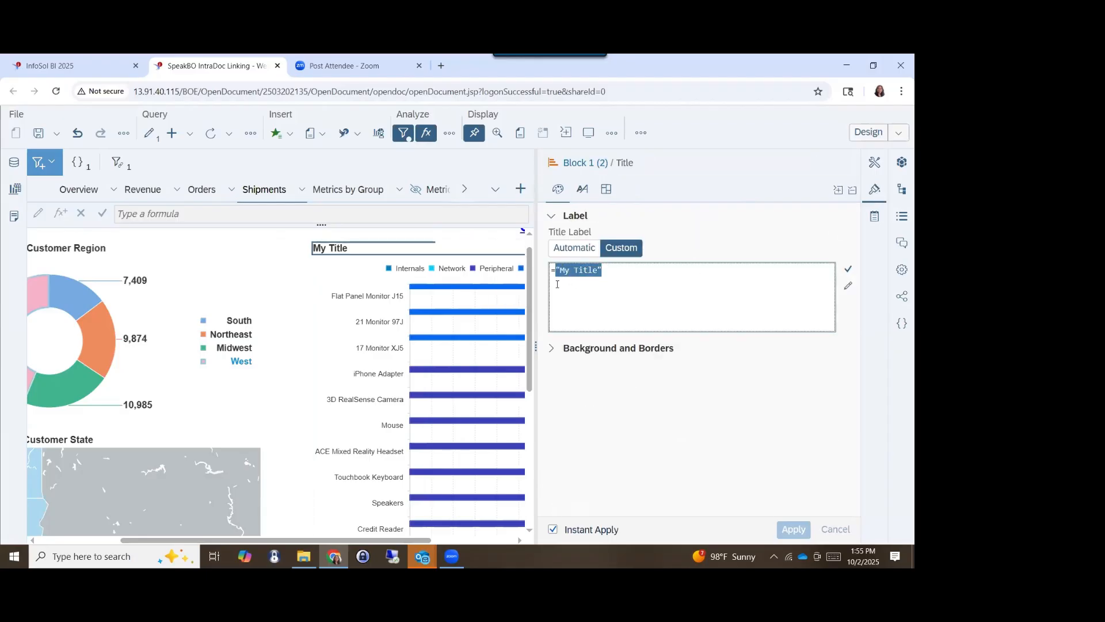
{"action": "type", "text": "Eleme"}
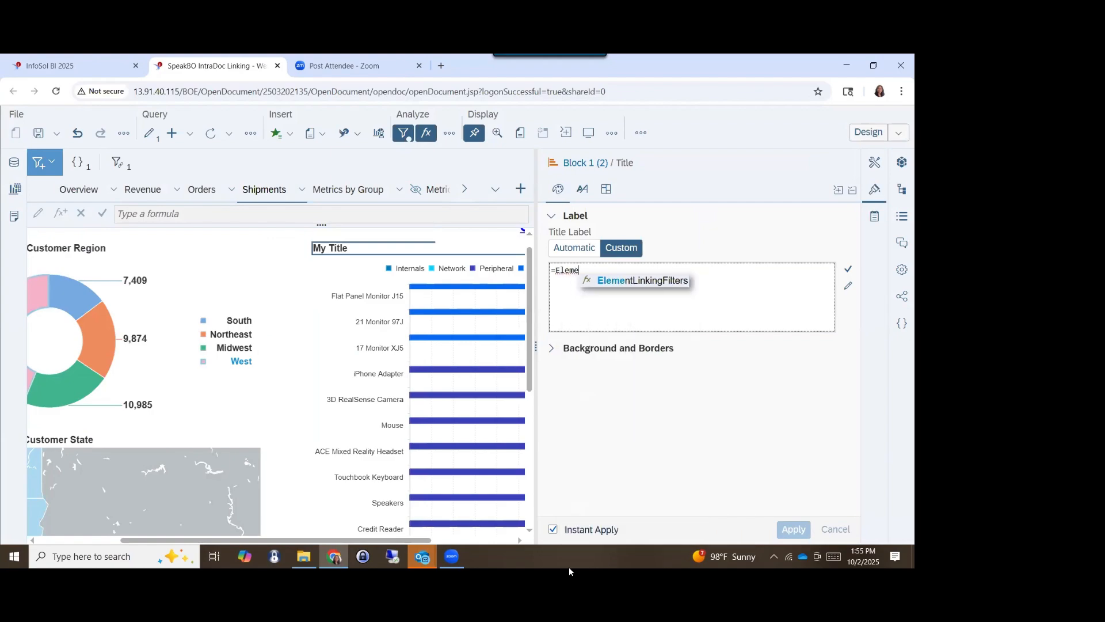
{"action": "key", "text": "Return"}
{"action": "type", "text": "\""}
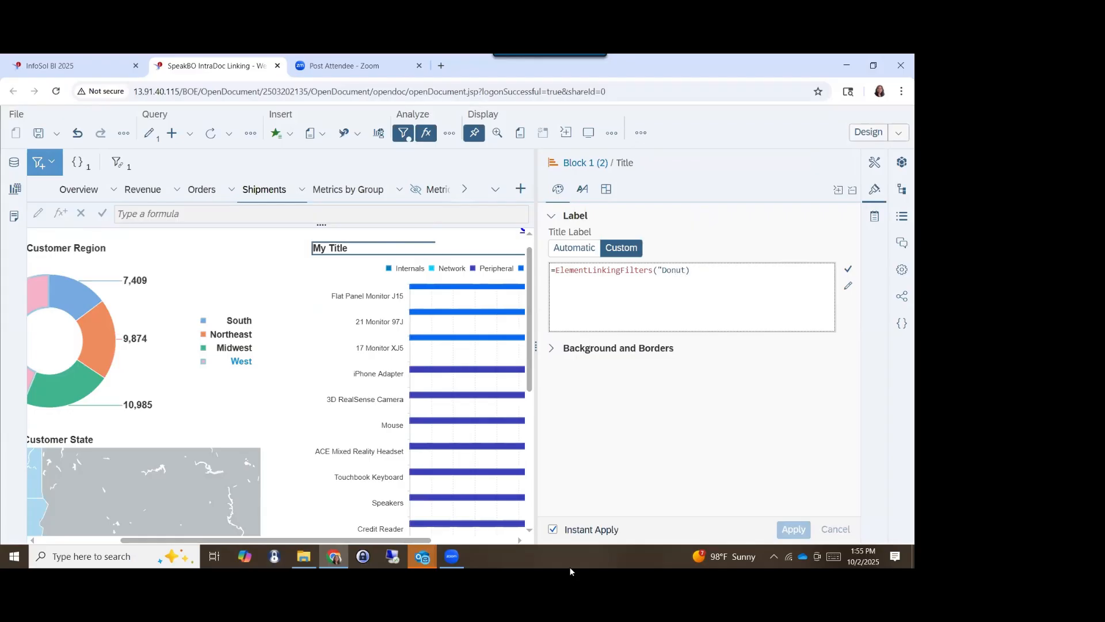
{"action": "type", "text": "Donut\""}
{"action": "left_click", "coordinate": [849, 270]}
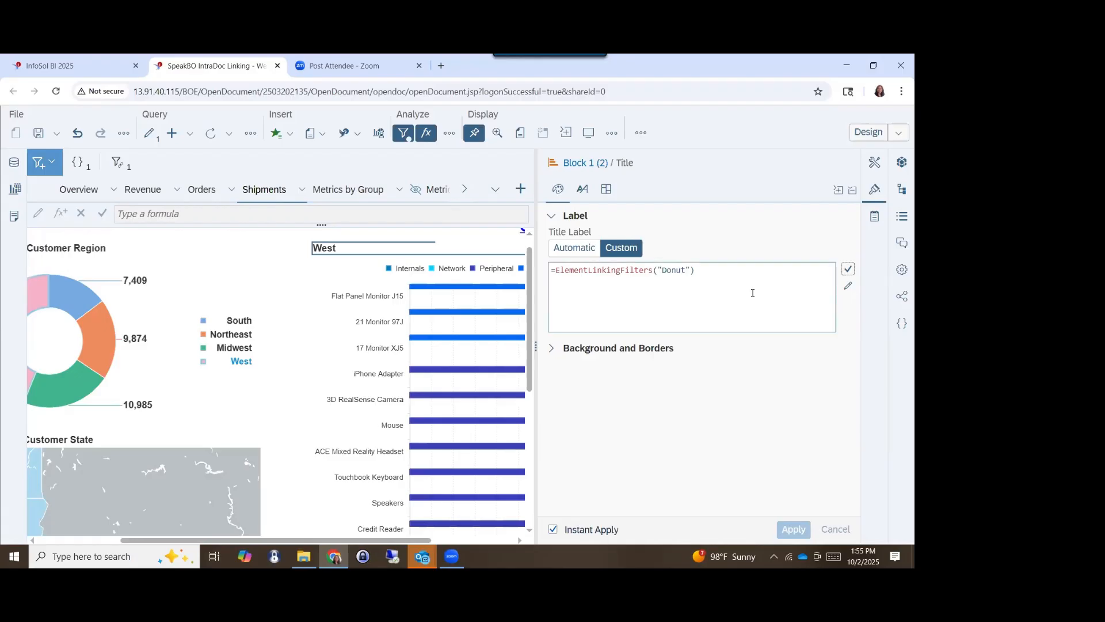
- Add the text "Products for :" + before ElementLinkingFilters("Donut") in the product chart's title formula and validate it
{"action": "left_click", "coordinate": [557, 270]}
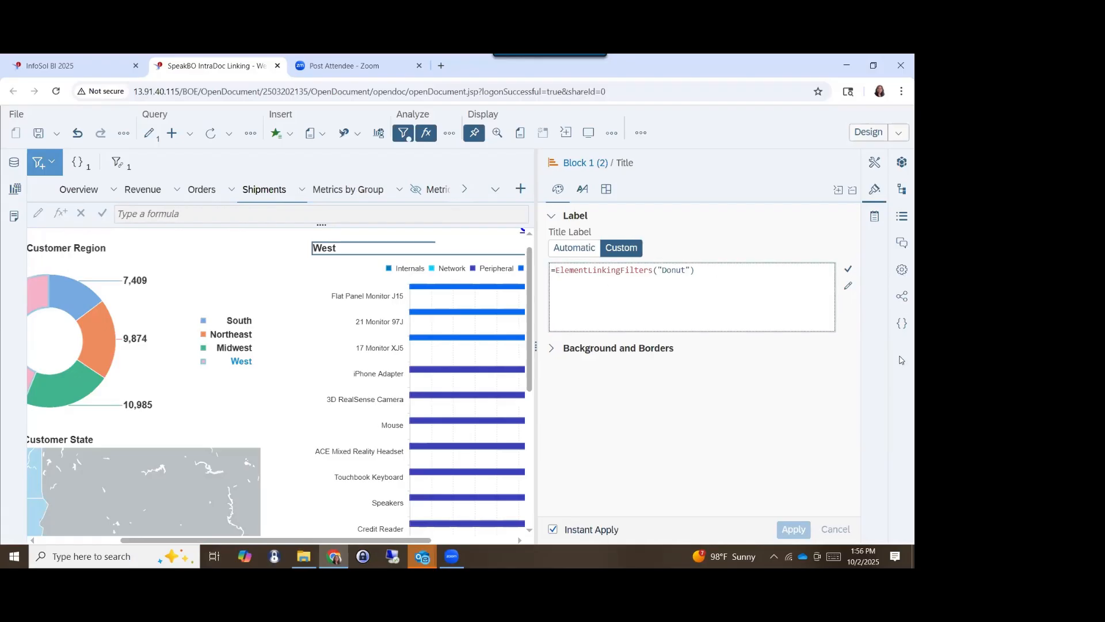
{"action": "type", "text": "Product"}
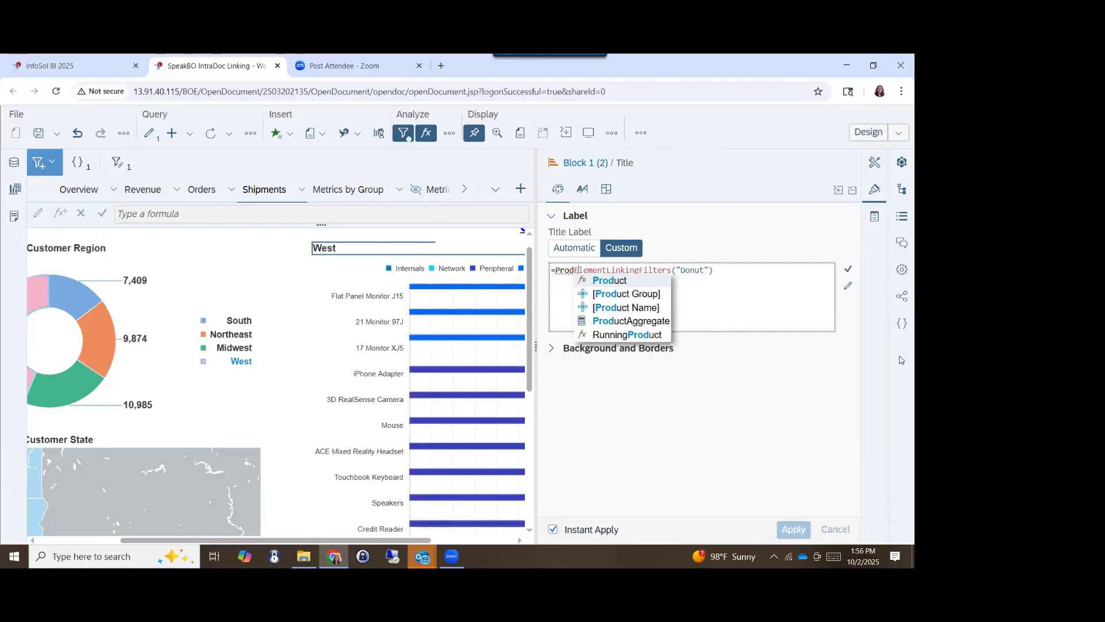
{"action": "key", "text": "BackSpace"}
{"action": "key", "text": "BackSpace"}
{"action": "key", "text": "BackSpace"}
{"action": "key", "text": "BackSpace"}
{"action": "key", "text": "BackSpace"}
{"action": "key", "text": "BackSpace"}
{"action": "key", "text": "BackSpace"}
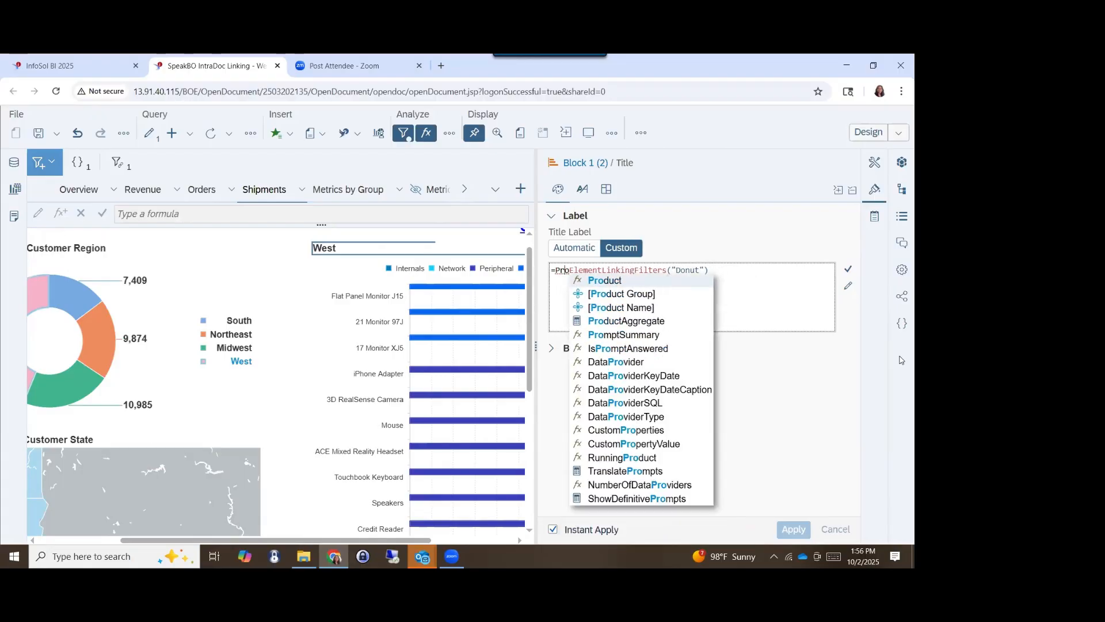
{"action": "type", "text": "\"Product"}
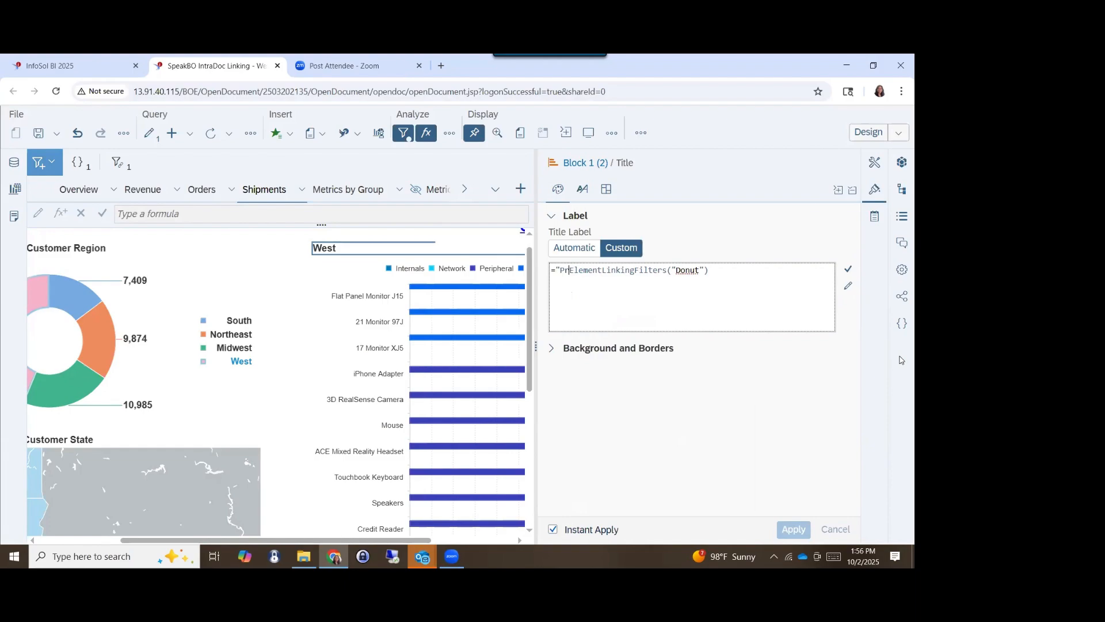
{"action": "type", "text": "s for "}
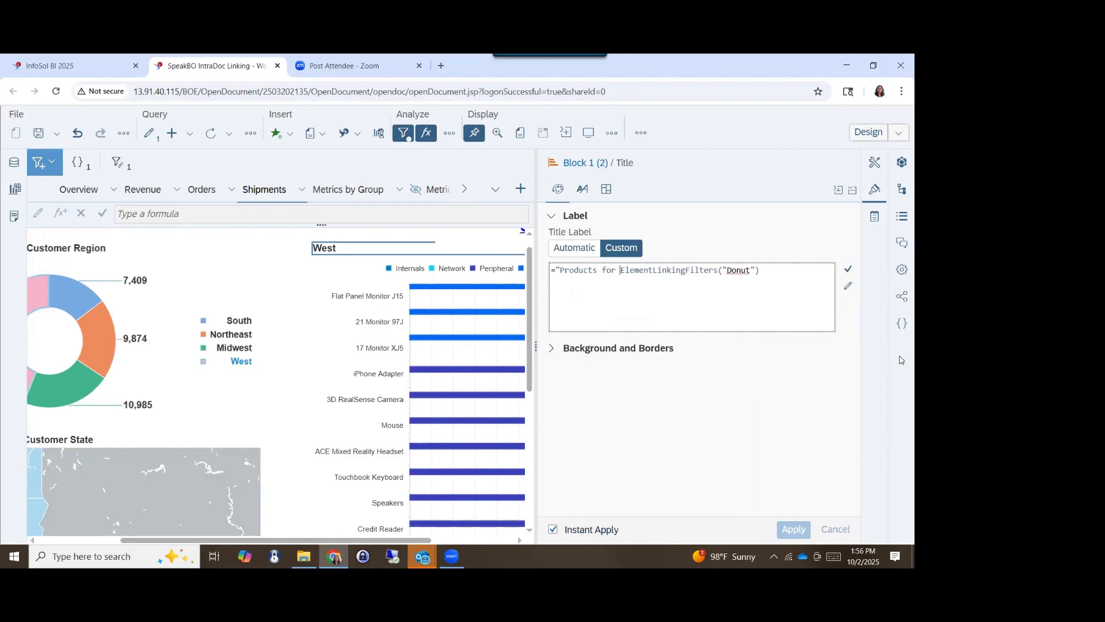
{"action": "type", "text": ":\""}
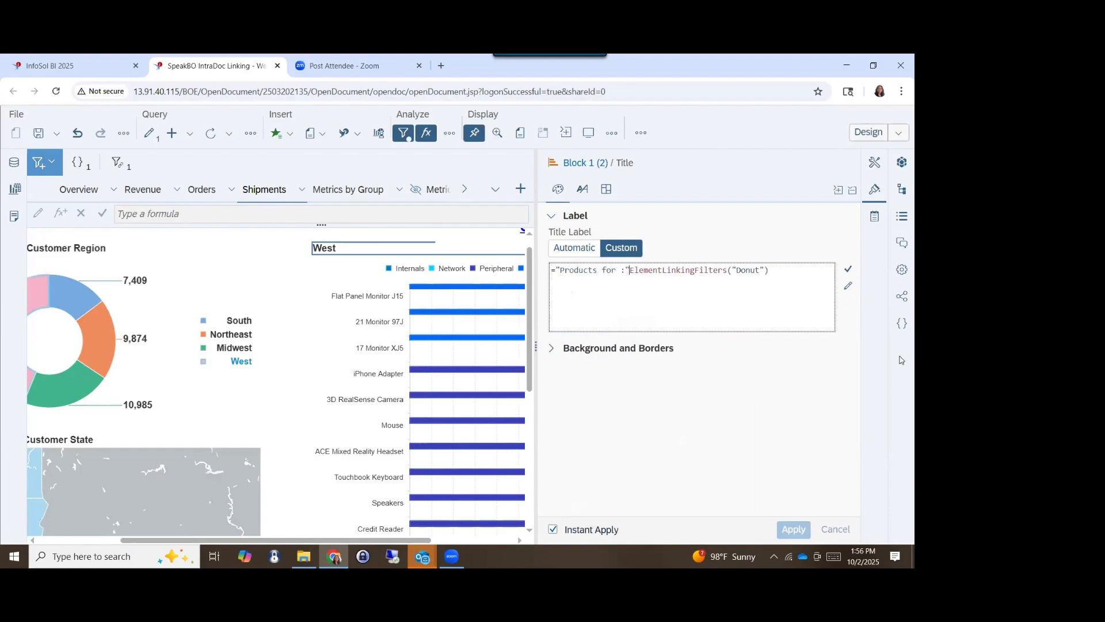
{"action": "type", "text": " +"}
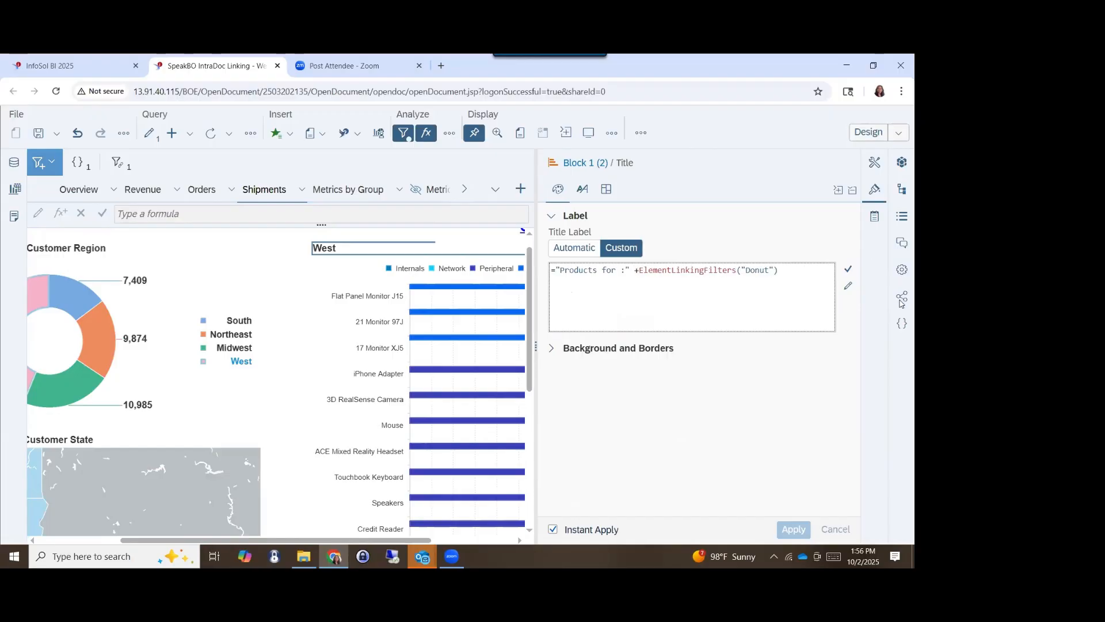
{"action": "left_click", "coordinate": [849, 270]}
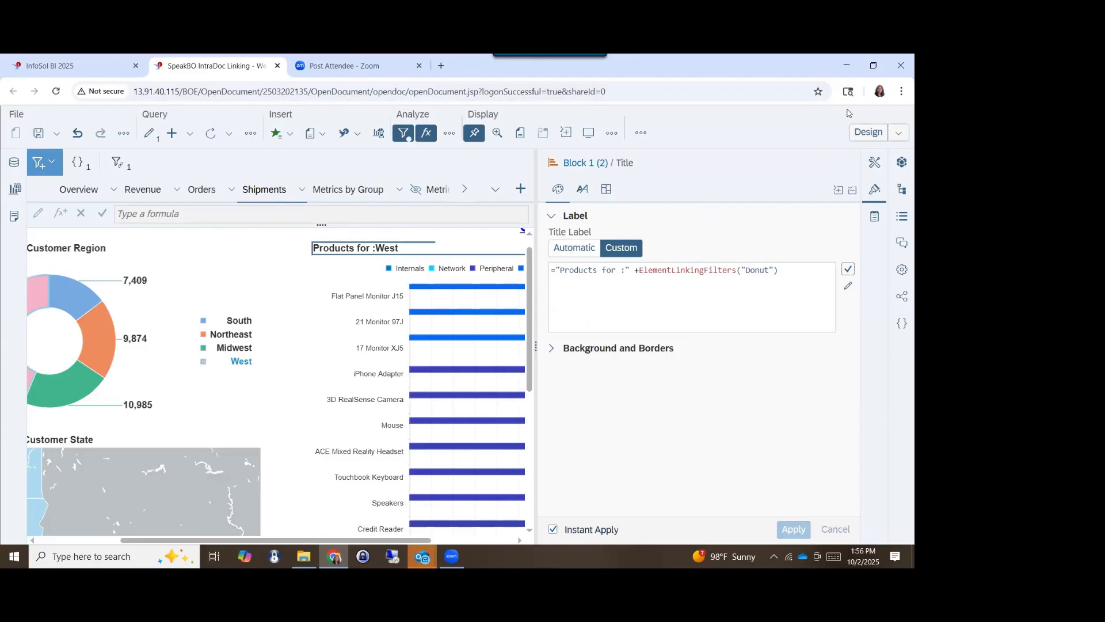
- Clear the West filter from the donut chart in Reading mode to check the product chart's title, and return to Design mode
{"action": "left_click", "coordinate": [868, 132]}
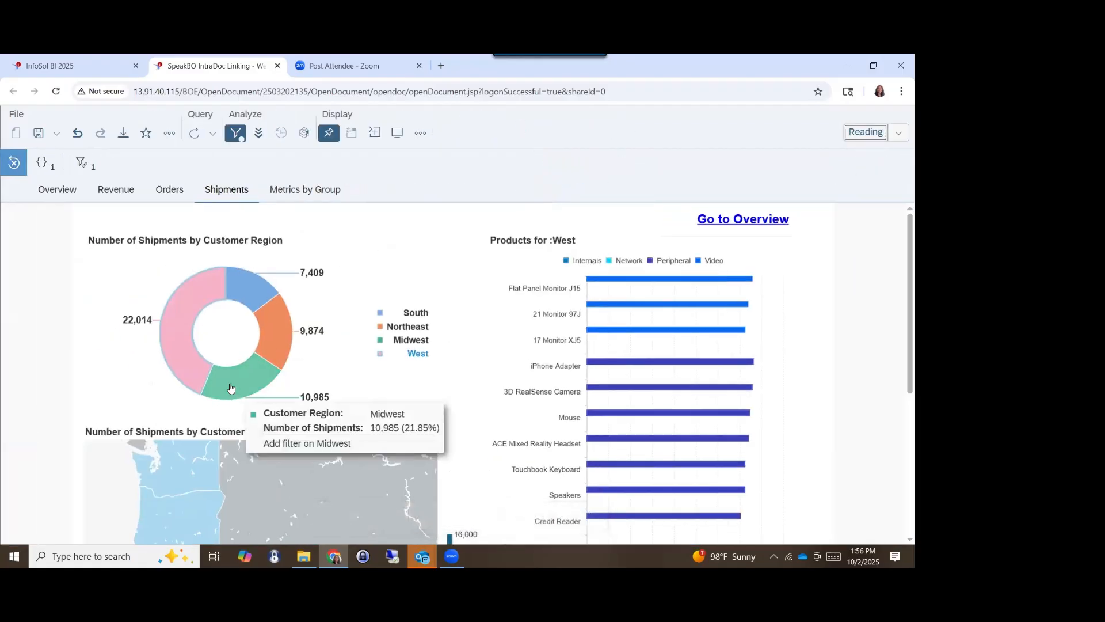
{"action": "left_click", "coordinate": [178, 356]}
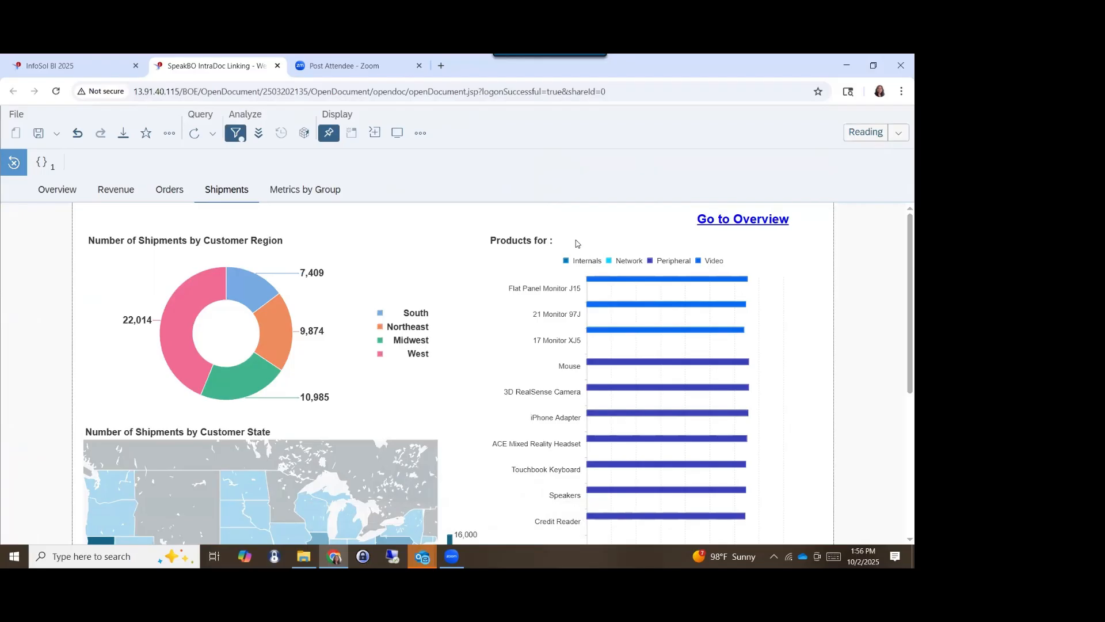
{"action": "left_click", "coordinate": [853, 140]}
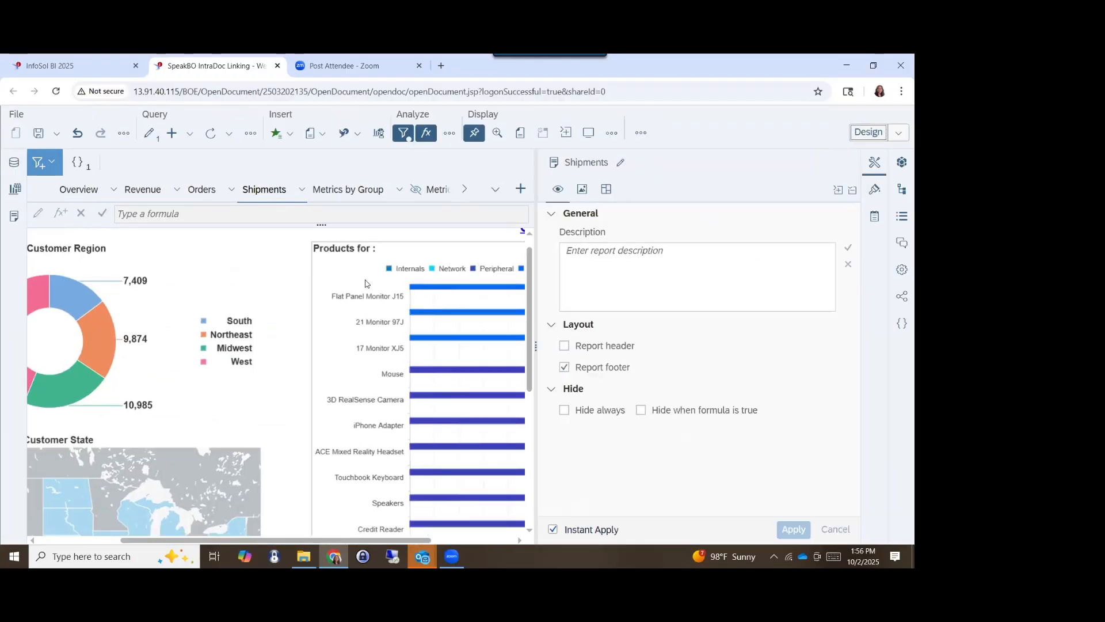
- Add the condition If ElementLinkingFilters("Donut") ="" after the "Products for :" text in the product chart's title formula, keeping the original function call after it
{"action": "left_click", "coordinate": [374, 250]}
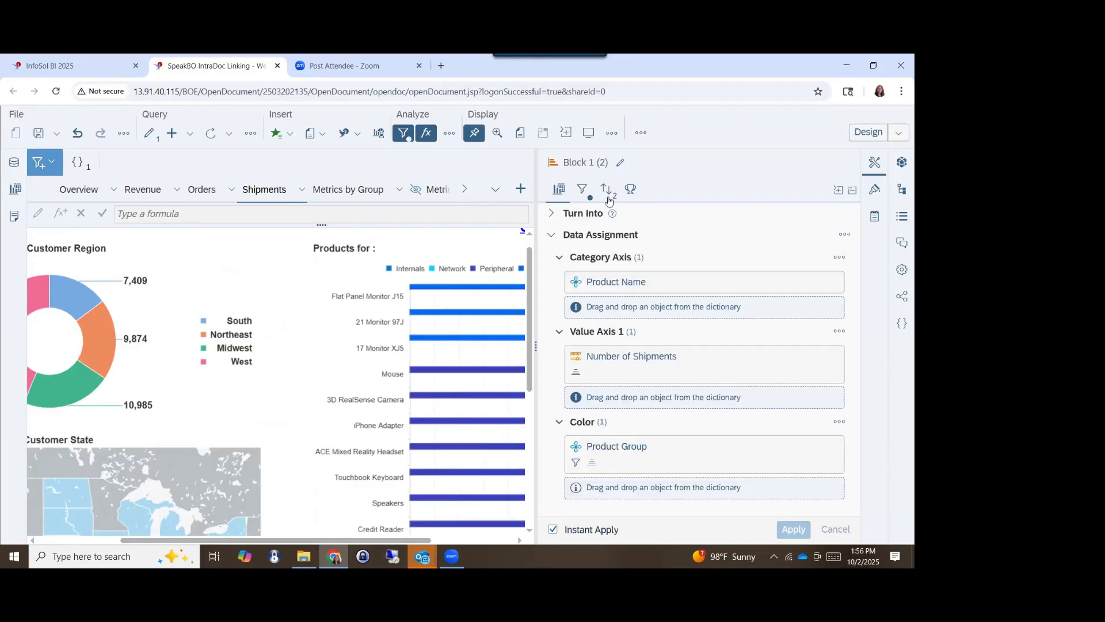
{"action": "left_click", "coordinate": [409, 255]}
{"action": "left_click", "coordinate": [798, 273]}
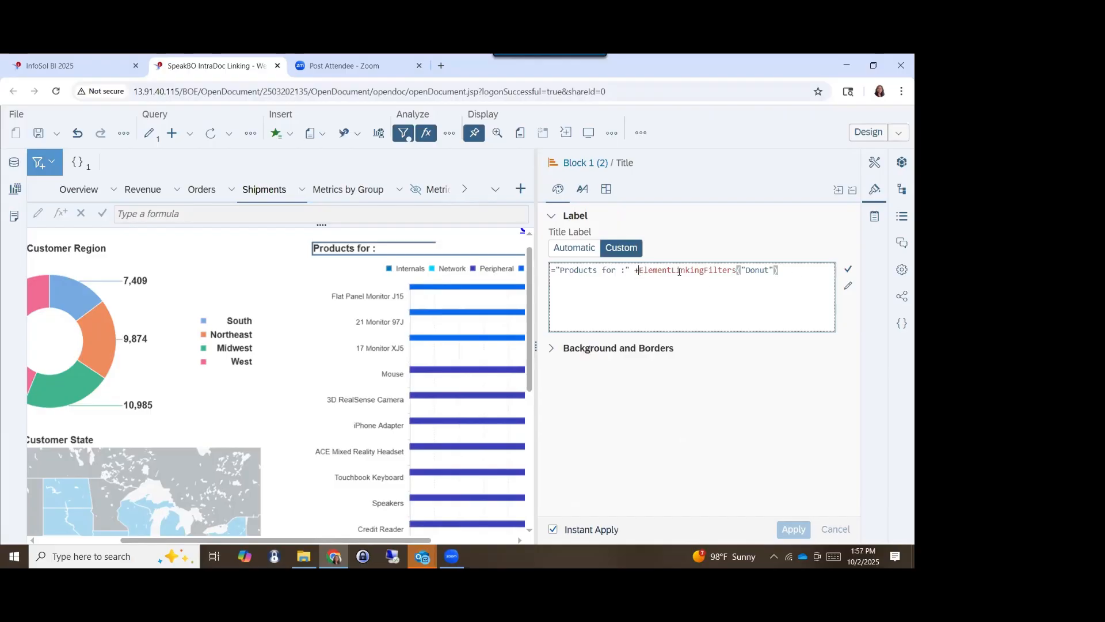
{"action": "left_click_drag", "start_coordinate": [638, 270], "coordinate": [791, 265]}
{"action": "key", "text": "ctrl+c"}
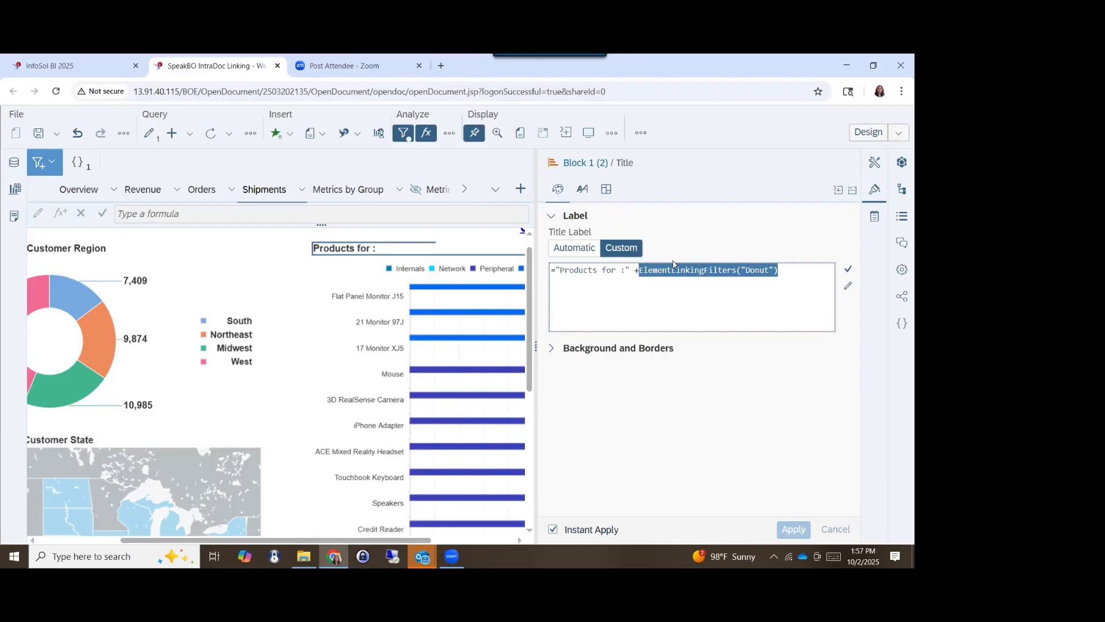
{"action": "left_click", "coordinate": [790, 265]}
{"action": "key", "text": "ctrl+Left"}
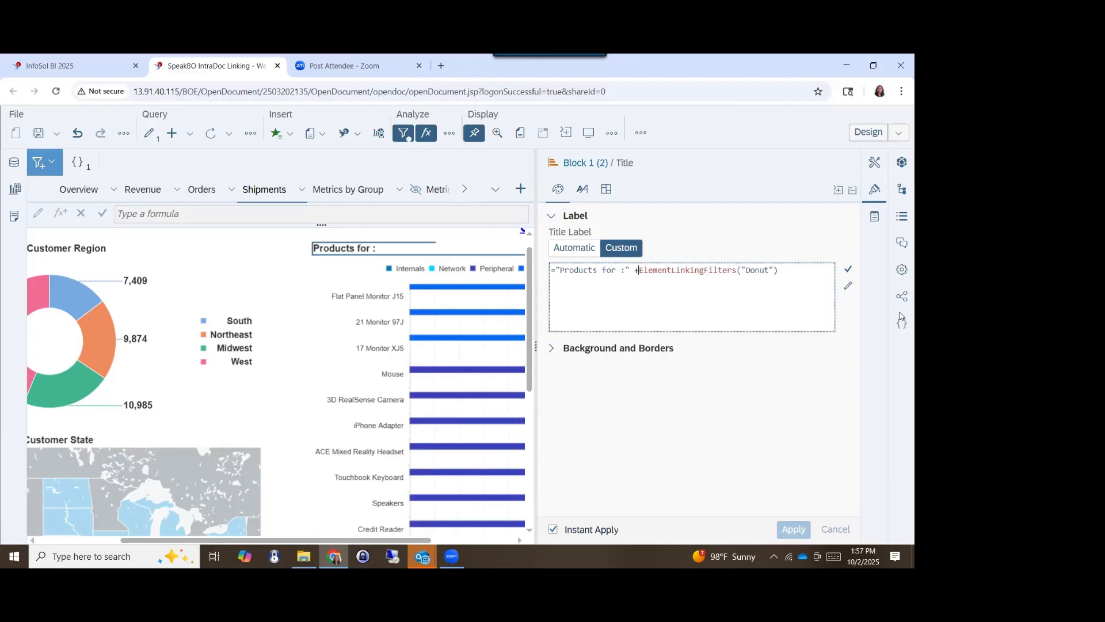
{"action": "type", "text": "If"}
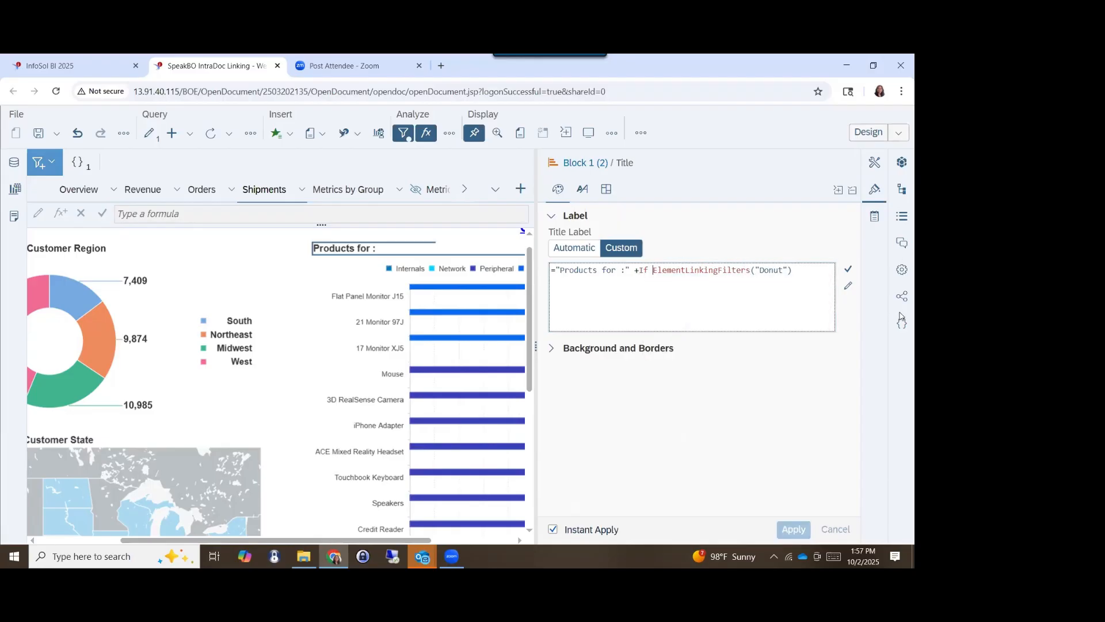
{"action": "key", "text": "ctrl+v"}
{"action": "type", "text": "=\"\" "}
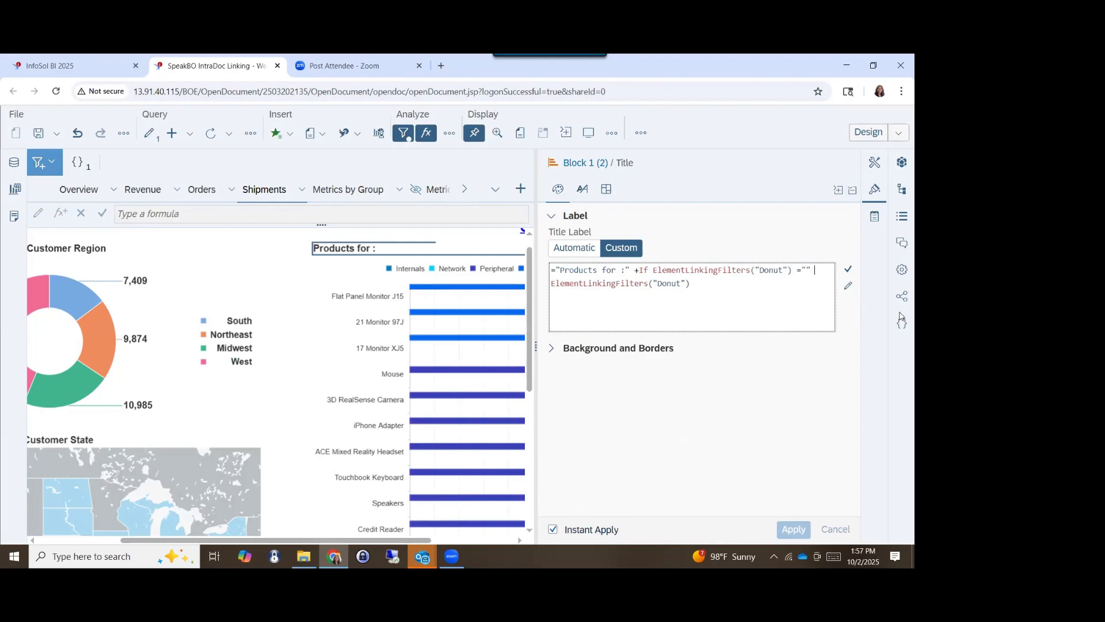
{"action": "type", "text": "Then"}
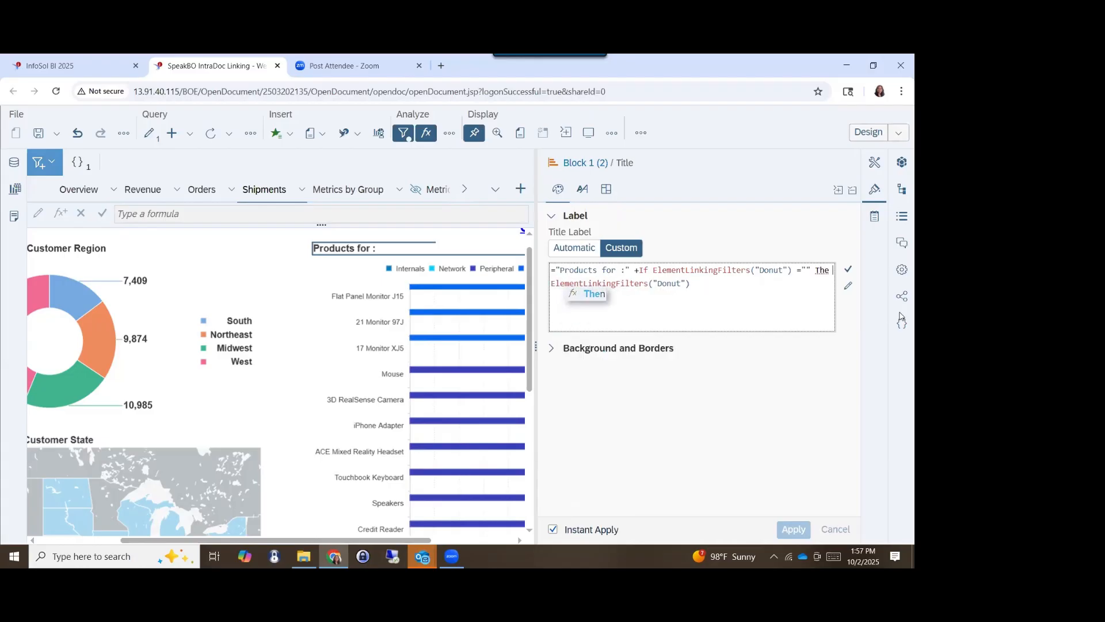
- Try to add Then "All Regions" Else before the final ElementLinkingFilters("Donut") in the product chart's title formula
{"action": "key", "text": "BackSpace"}
{"action": "type", "text": "n \"Al"}
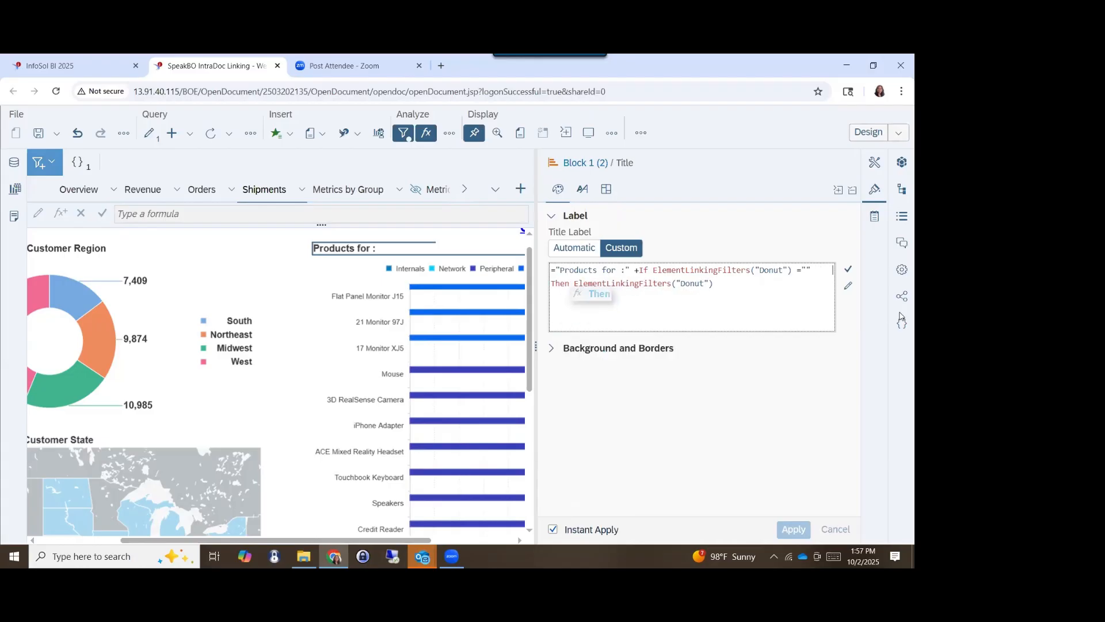
{"action": "type", "text": "l Pr"}
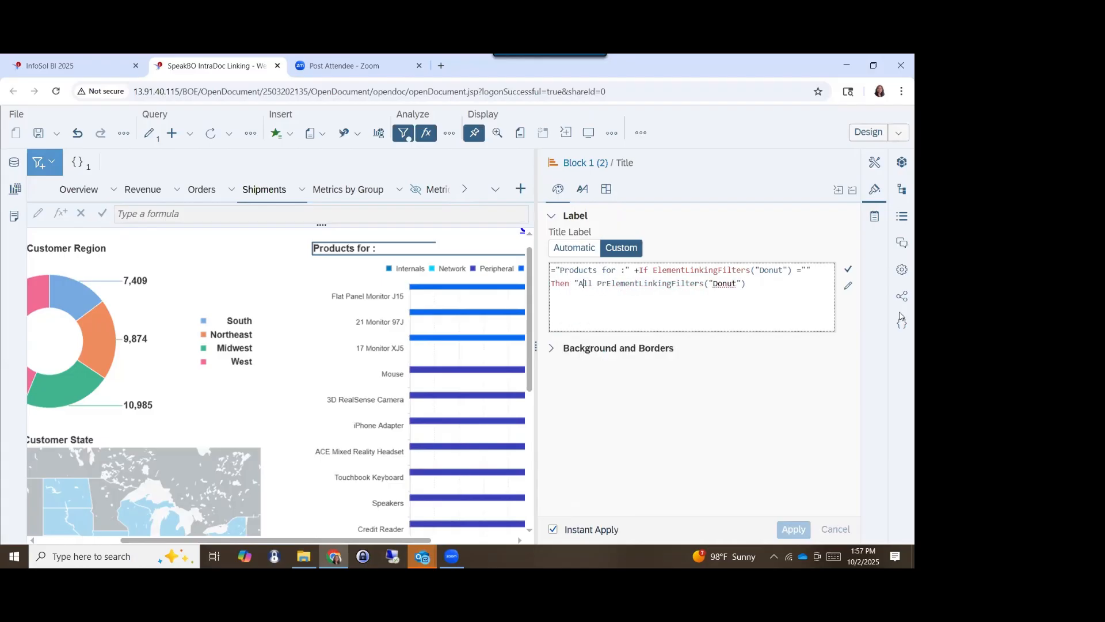
{"action": "key", "text": "BackSpace"}
{"action": "type", "text": "Regions"}
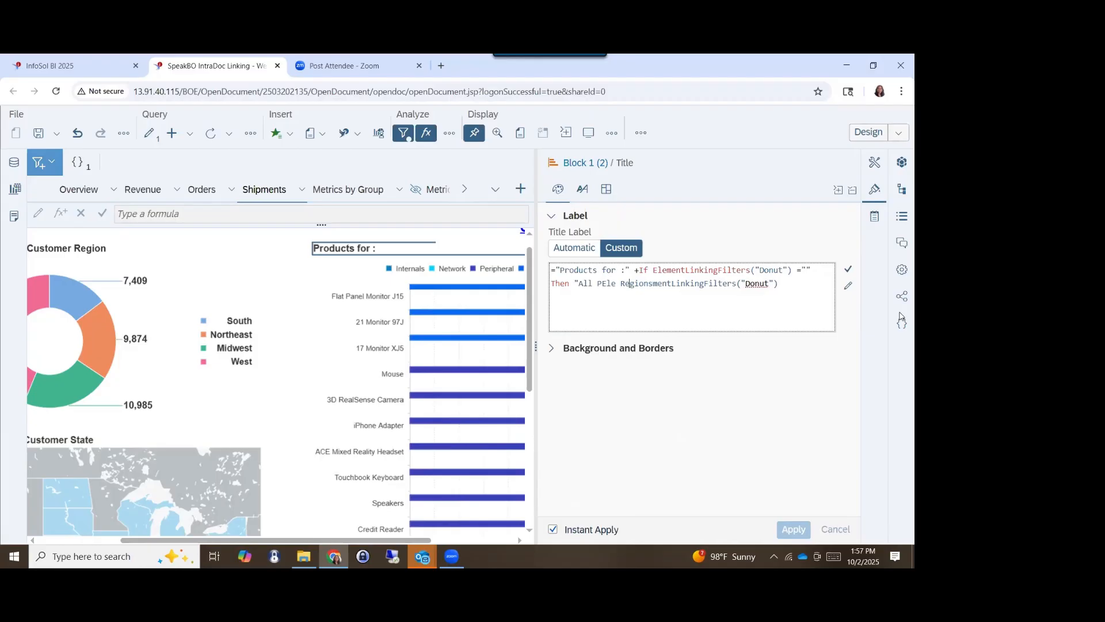
{"action": "type", "text": "\" Els"}
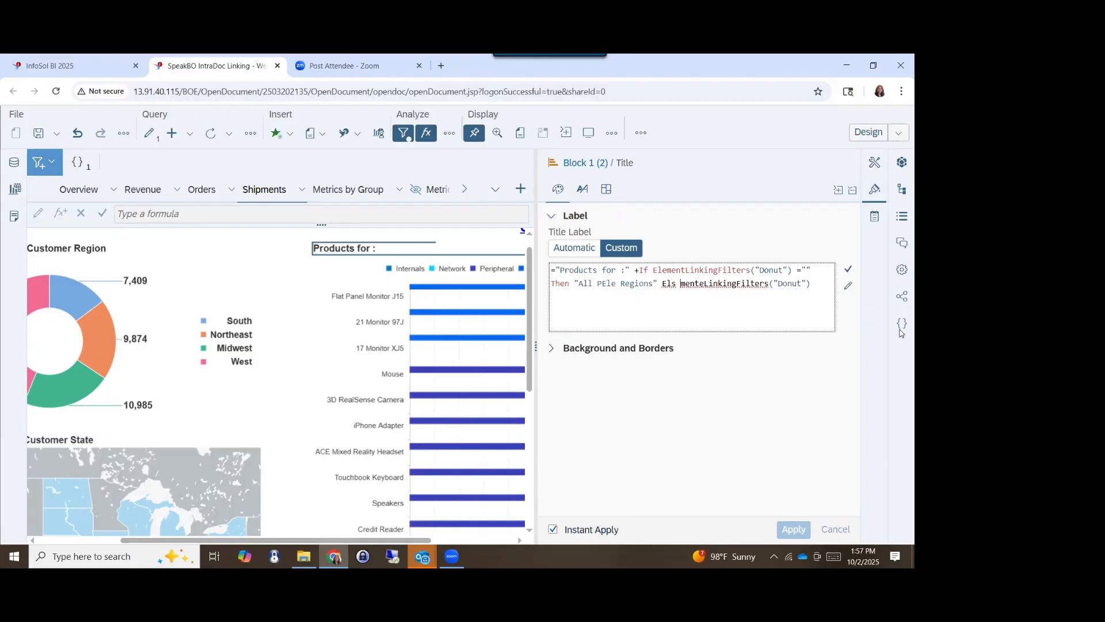
- Try to clean up the garbled text around Else in the title formula, and abandon the unvalidated edit by selecting the chart's category axis
{"action": "type", "text": "e"}
{"action": "key", "text": "BackSpace"}
{"action": "key", "text": "Delete"}
{"action": "key", "text": "Delete"}
{"action": "key", "text": "Delete"}
{"action": "key", "text": "Delete"}
{"action": "key", "text": "Delete"}
{"action": "key", "text": "Delete"}
{"action": "key", "text": "Delete"}
{"action": "key", "text": "Delete"}
{"action": "key", "text": "Delete"}
{"action": "key", "text": "Delete"}
{"action": "key", "text": "Delete"}
{"action": "key", "text": "Delete"}
{"action": "key", "text": "Delete"}
{"action": "key", "text": "Delete"}
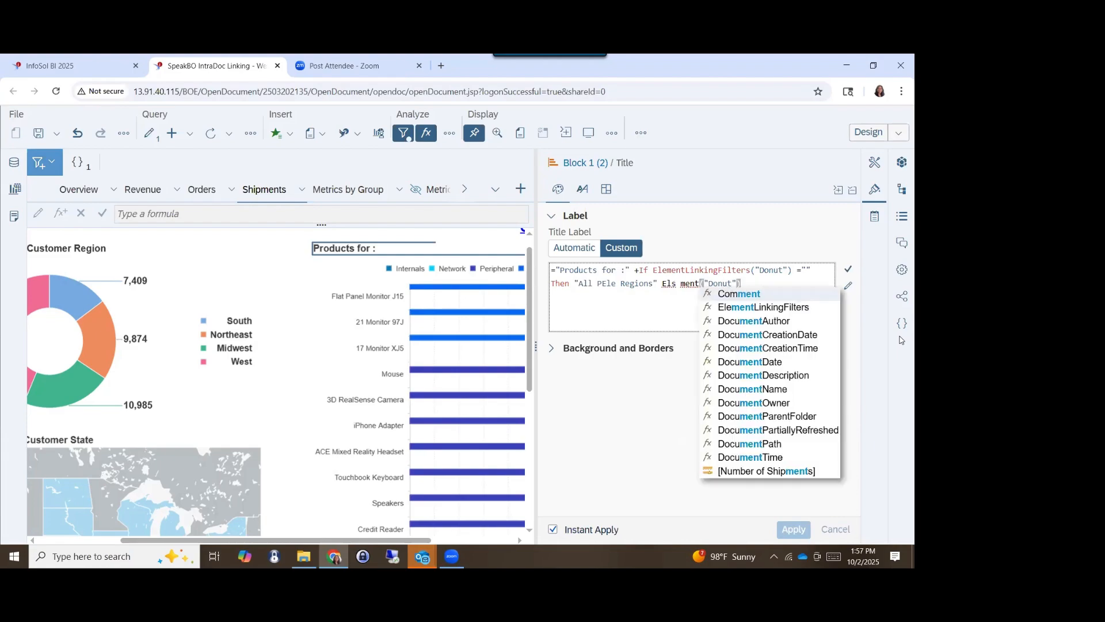
{"action": "key", "text": "Delete"}
{"action": "key", "text": "Delete"}
{"action": "key", "text": "Delete"}
{"action": "key", "text": "Delete"}
{"action": "key", "text": "Delete"}
{"action": "key", "text": "Delete"}
{"action": "key", "text": "Delete"}
{"action": "key", "text": "Delete"}
{"action": "double_click", "coordinate": [684, 283]}
{"action": "key", "text": "BackSpace"}
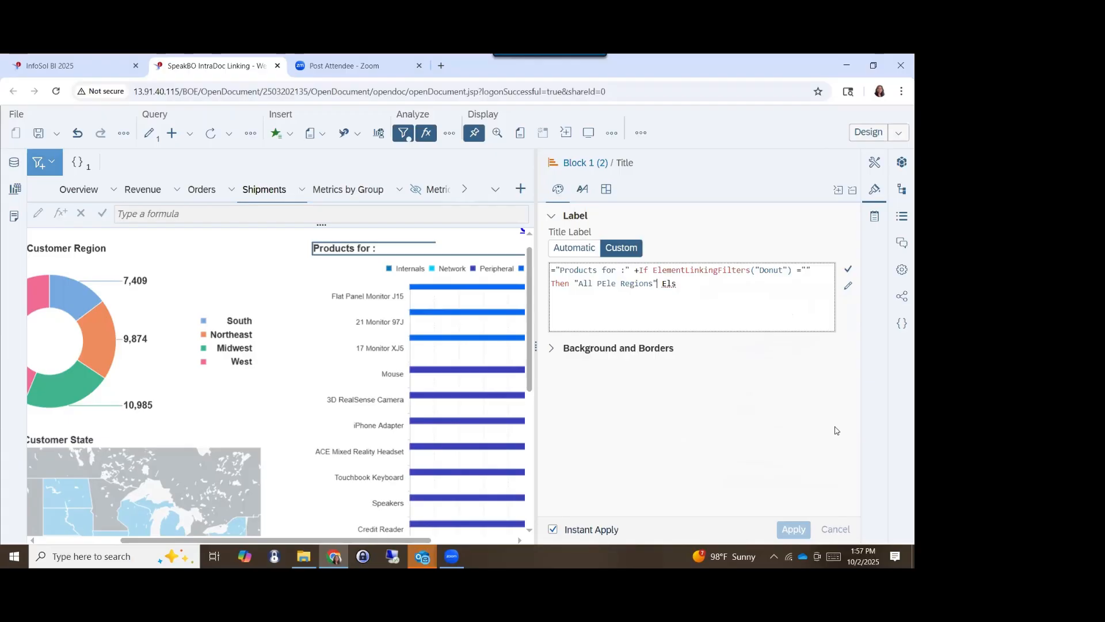
{"action": "left_click", "coordinate": [679, 285]}
{"action": "type", "text": "e"}
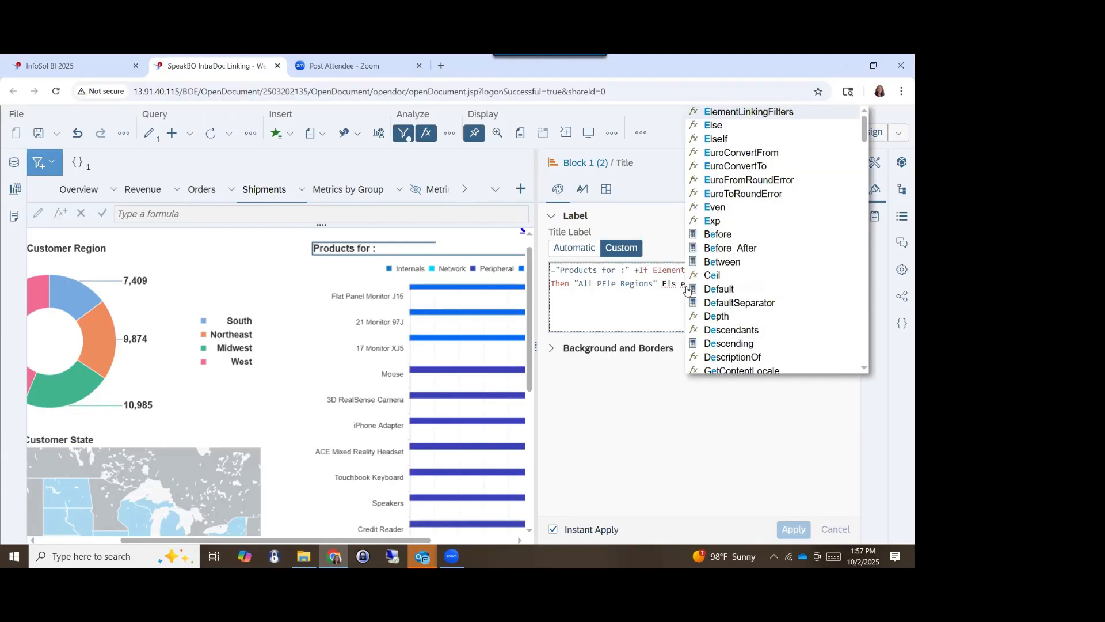
{"action": "left_click", "coordinate": [665, 285]}
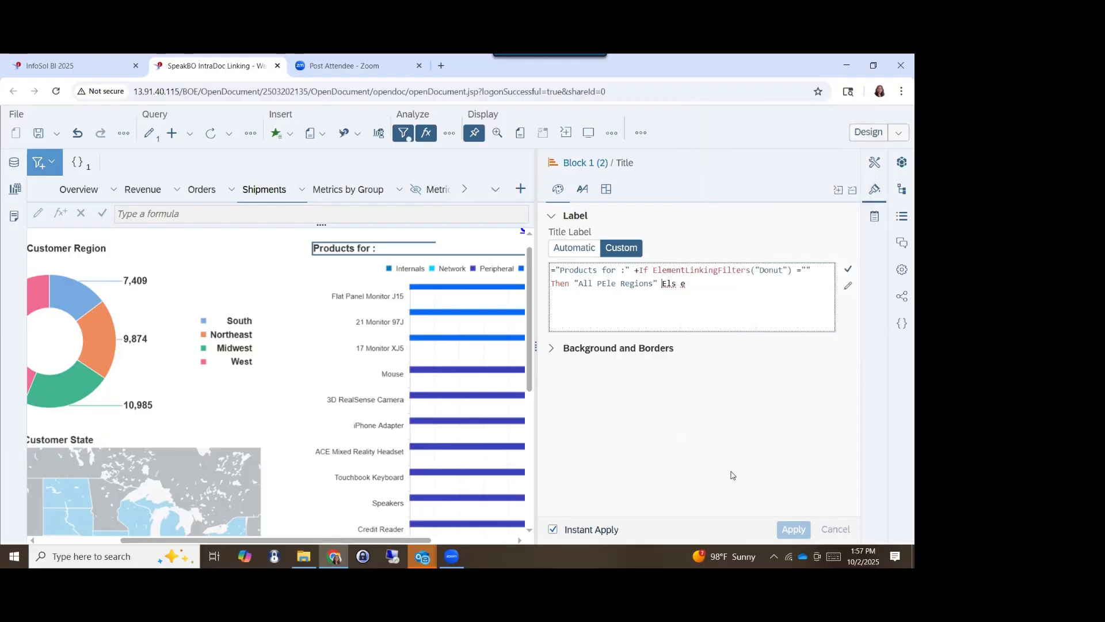
{"action": "left_click_drag", "start_coordinate": [709, 270], "coordinate": [667, 283]}
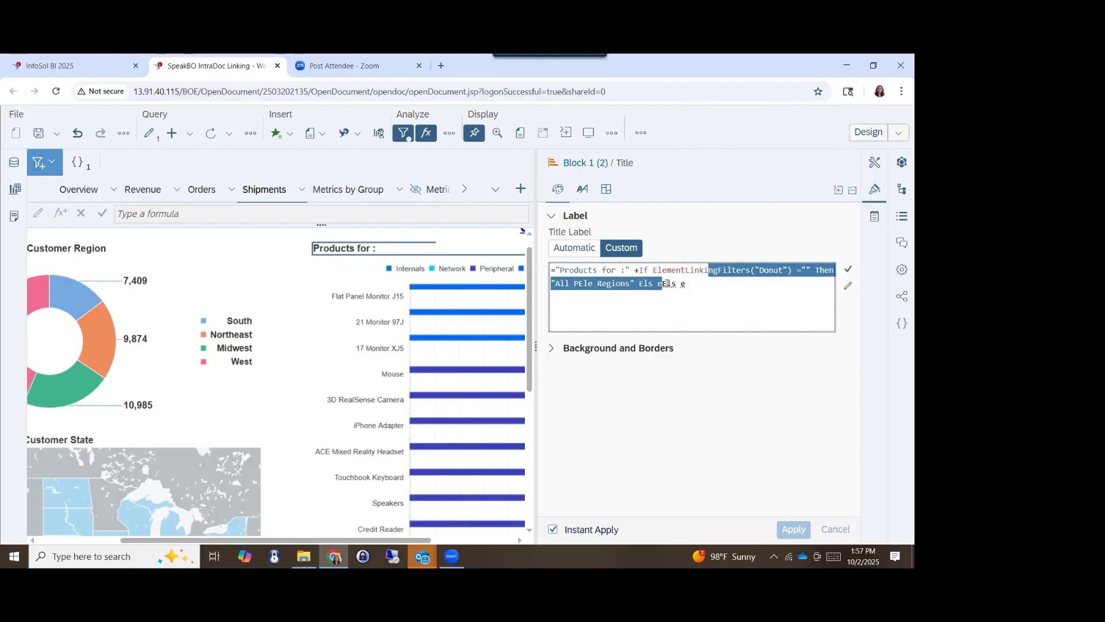
{"action": "left_click", "coordinate": [673, 284]}
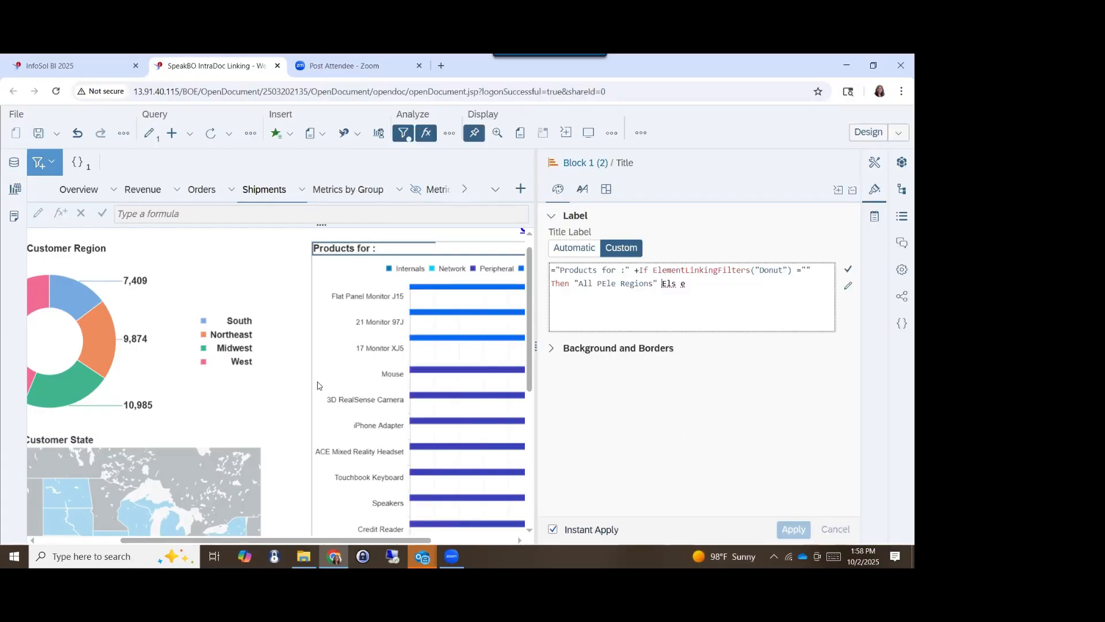
{"action": "left_click", "coordinate": [319, 385]}
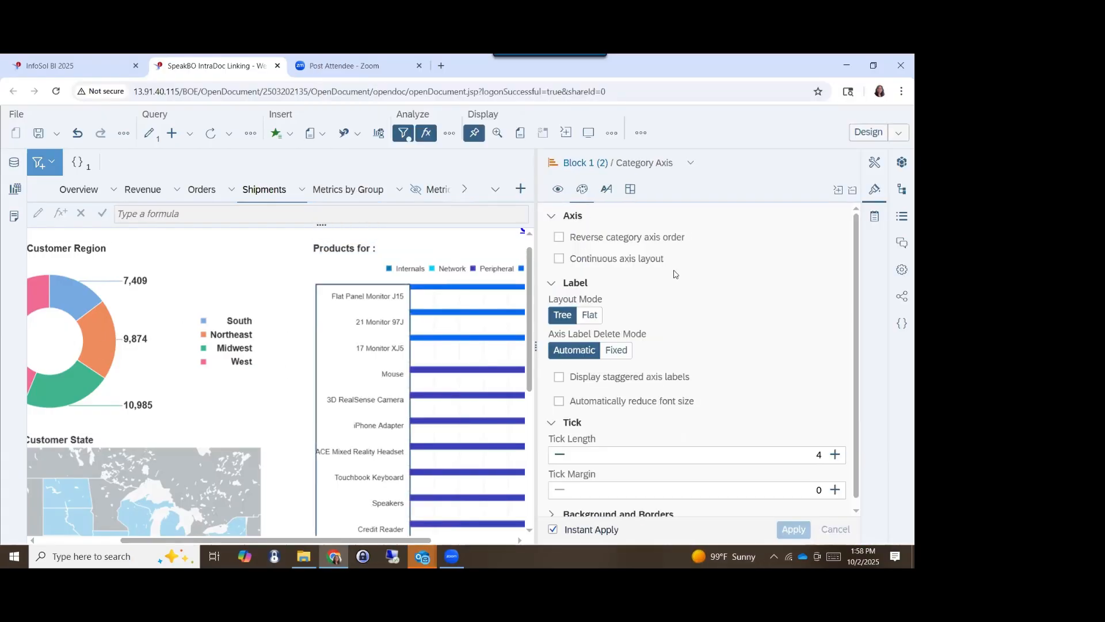
- Set the product chart's title formula to ="Products for :" + if ElementLinkingFilters("Donut") = "" Then "All" else ElementLinkingFilters("Donut") and validate it
{"action": "left_click", "coordinate": [317, 254]}
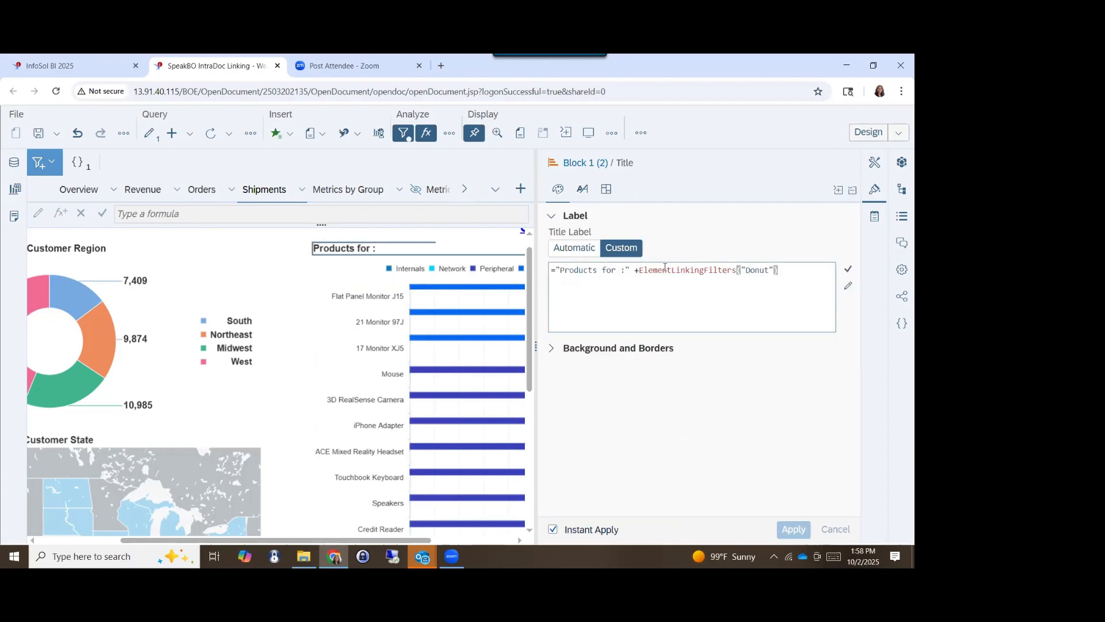
{"action": "left_click_drag", "start_coordinate": [641, 273], "coordinate": [810, 270]}
{"action": "key", "text": "ctrl+c"}
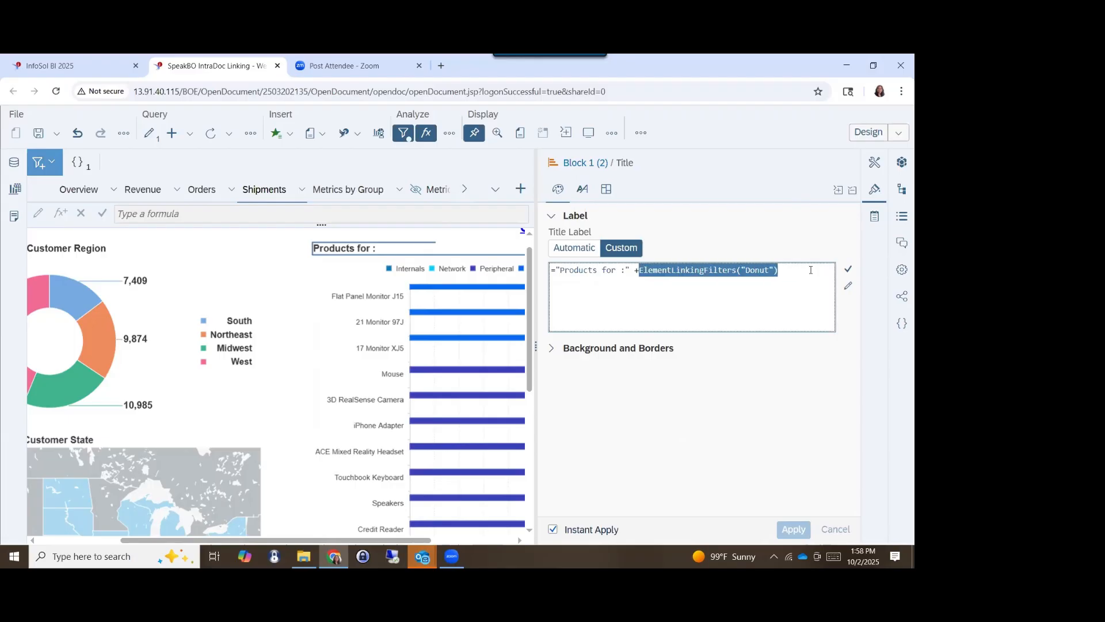
{"action": "left_click", "coordinate": [642, 271]}
{"action": "type", "text": "if"}
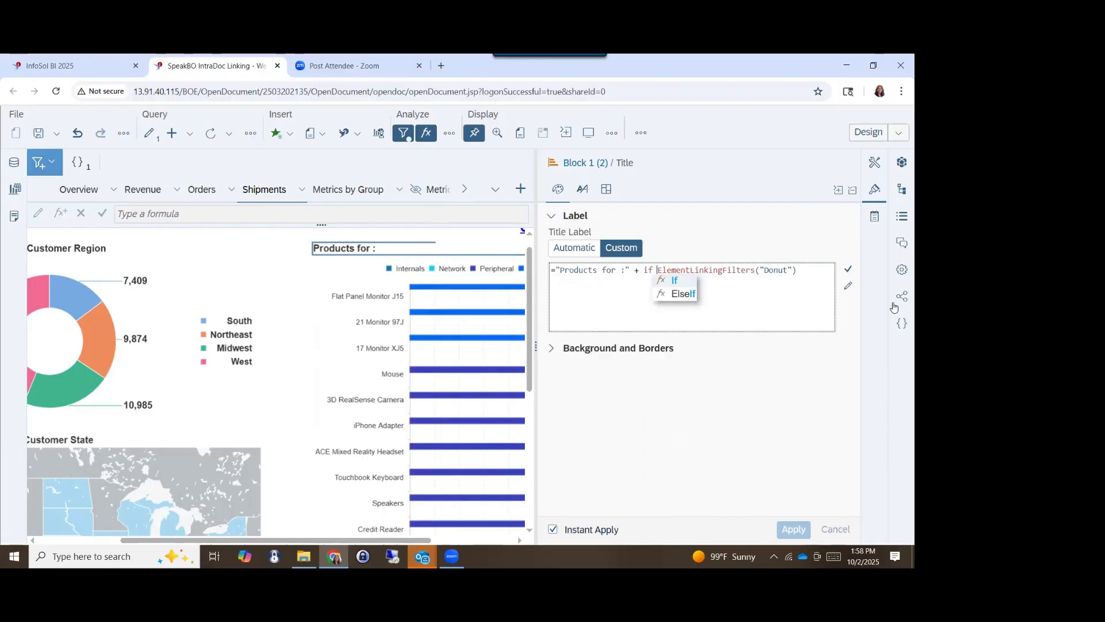
{"action": "key", "text": "ctrl+v"}
{"action": "type", "text": "= "}
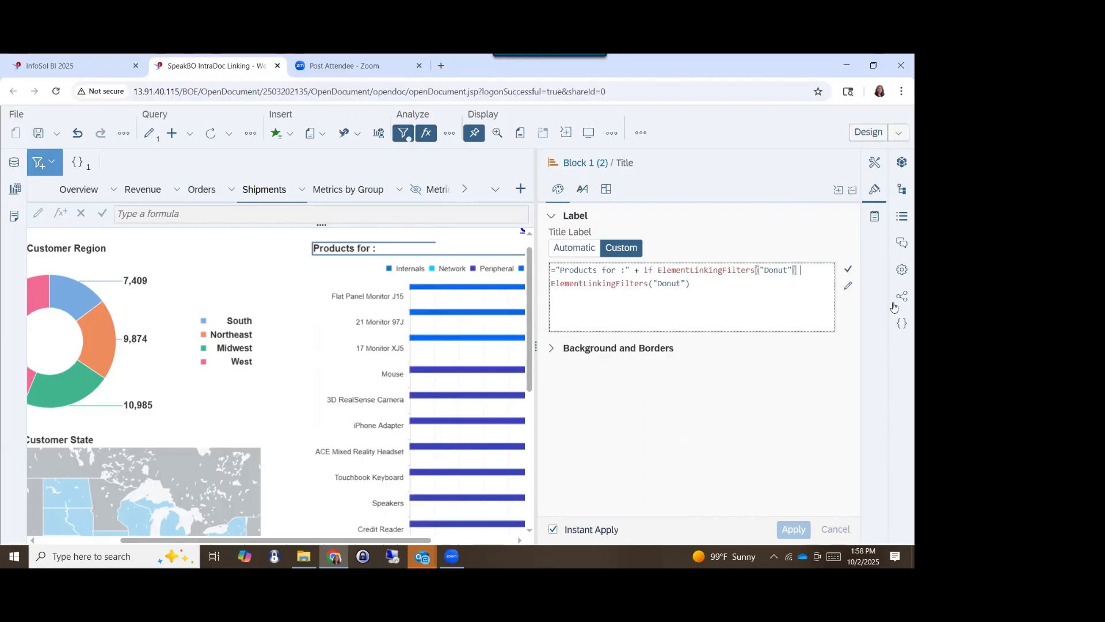
{"action": "type", "text": "\"\" The"}
{"action": "type", "text": "n \"A"}
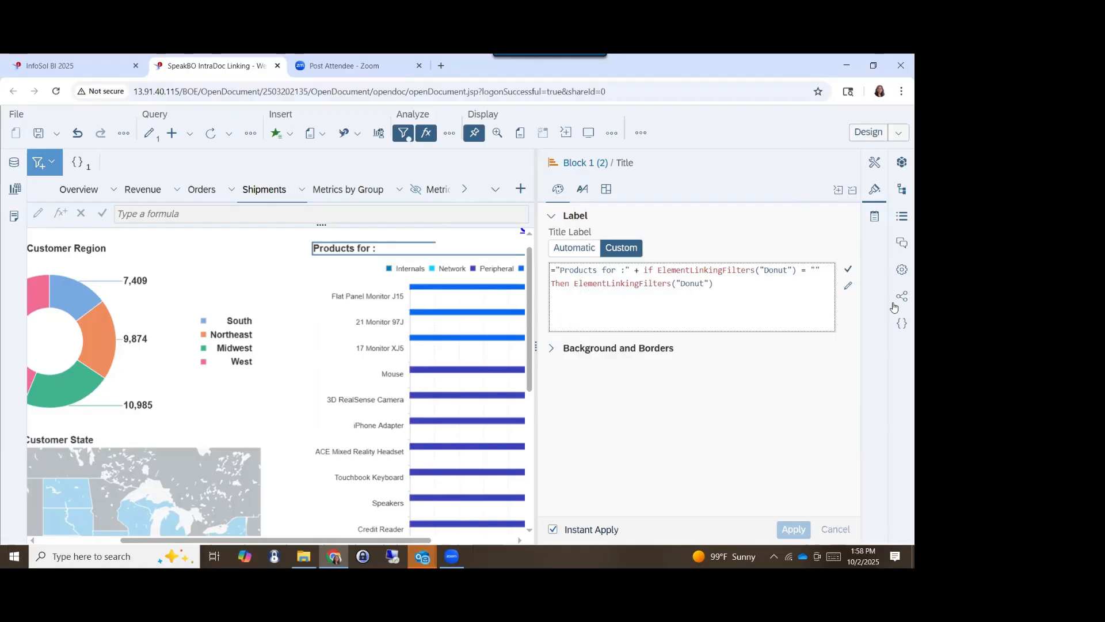
{"action": "type", "text": "ll\" "}
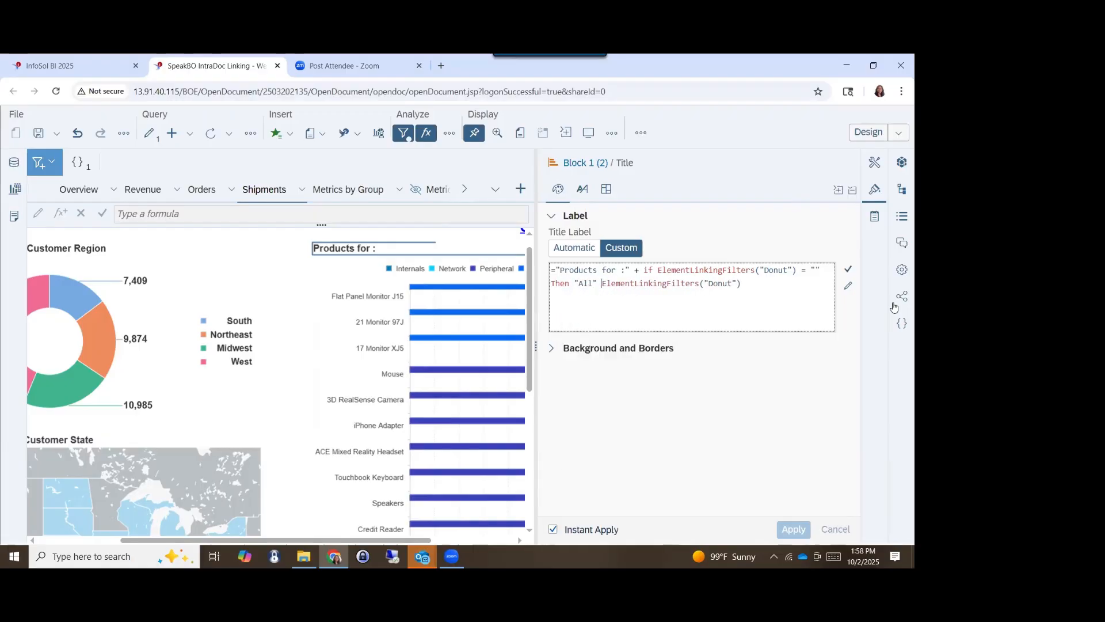
{"action": "type", "text": "else"}
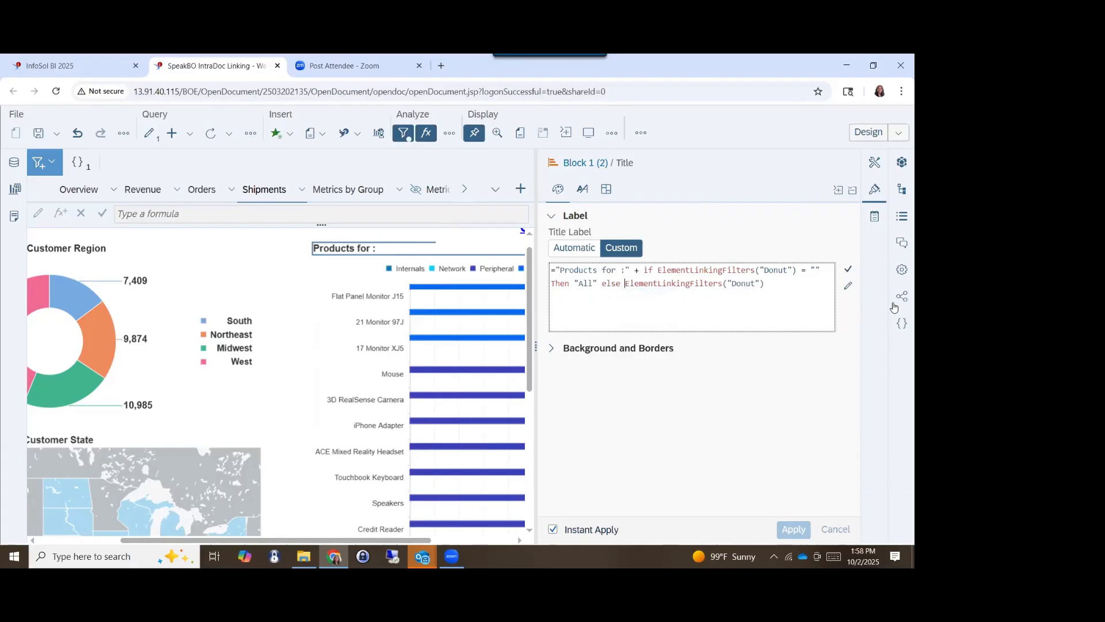
{"action": "left_click", "coordinate": [845, 271]}
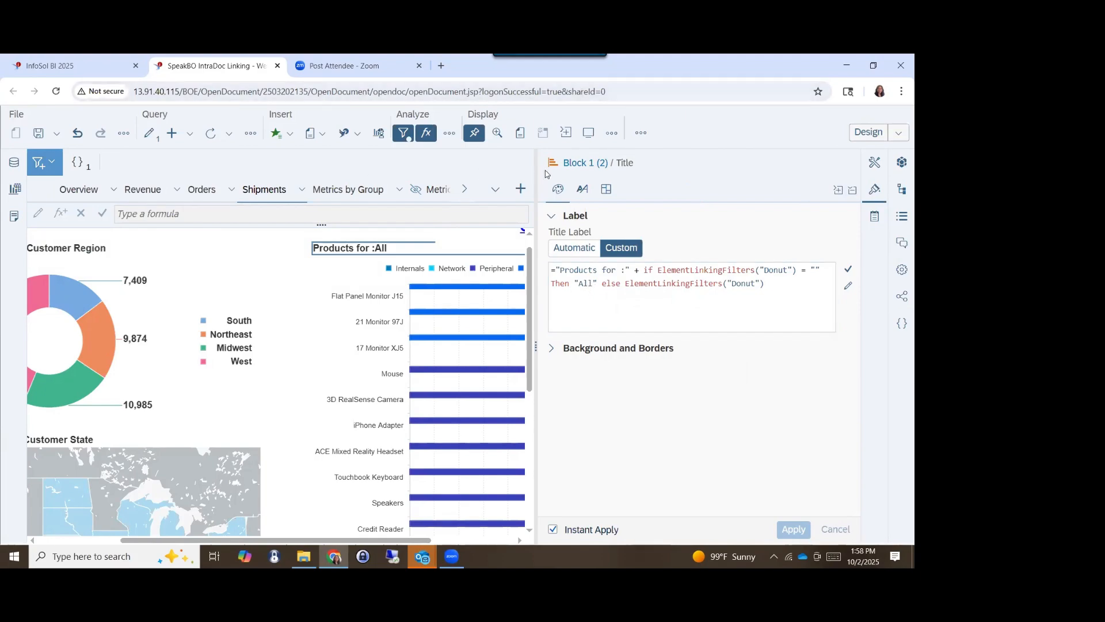
- Switch to Reading mode, and filter by South in the donut chart and clear it again to check the product chart's title
{"action": "left_click", "coordinate": [864, 133]}
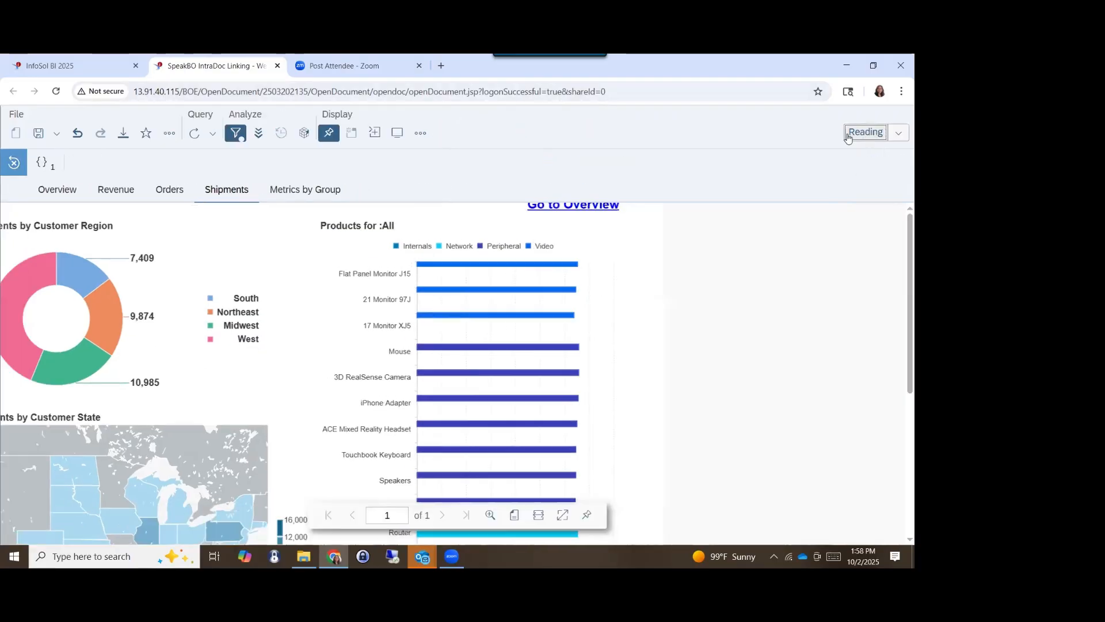
{"action": "left_click", "coordinate": [251, 310]}
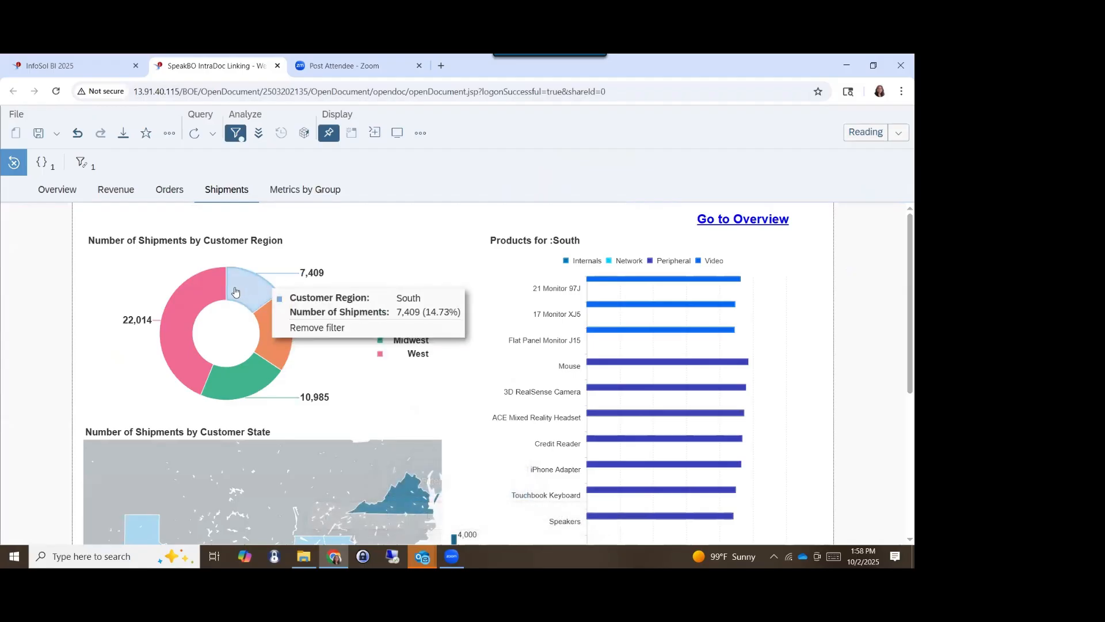
{"action": "left_click", "coordinate": [235, 290]}
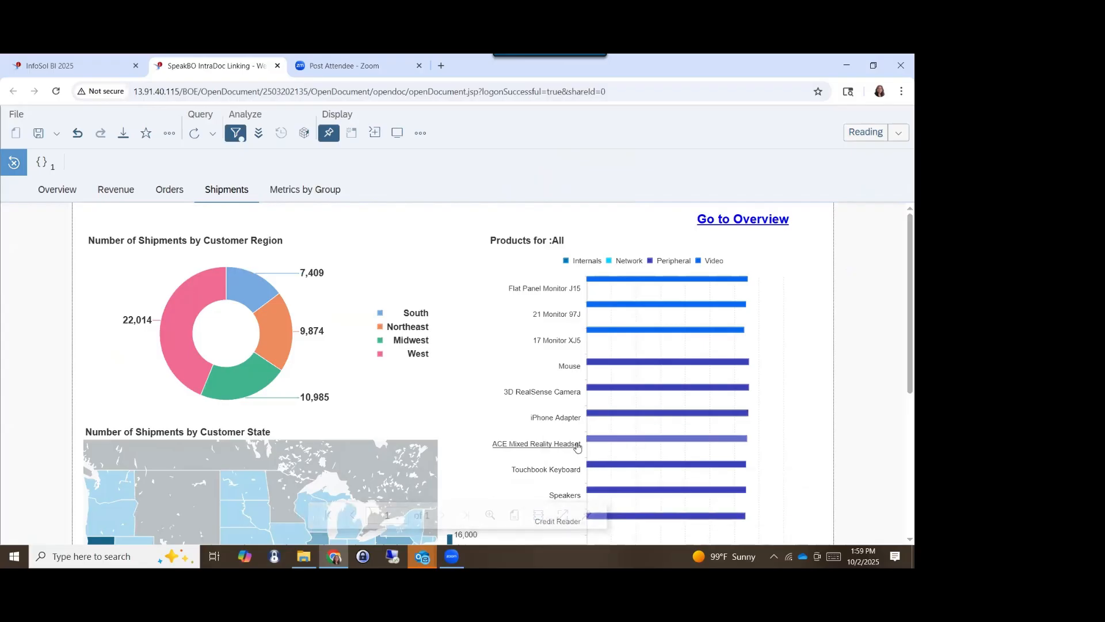
- Look over the Metrics by Group and Overview reports, and follow the Go to Shipments link from Overview
{"action": "left_click", "coordinate": [312, 198]}
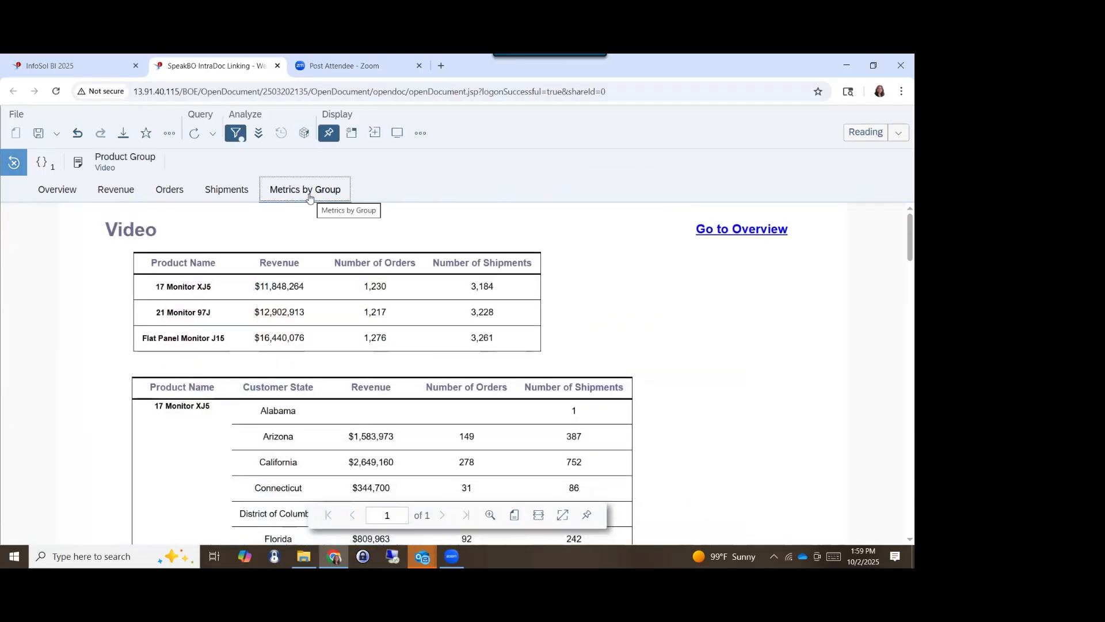
{"action": "left_click", "coordinate": [68, 200]}
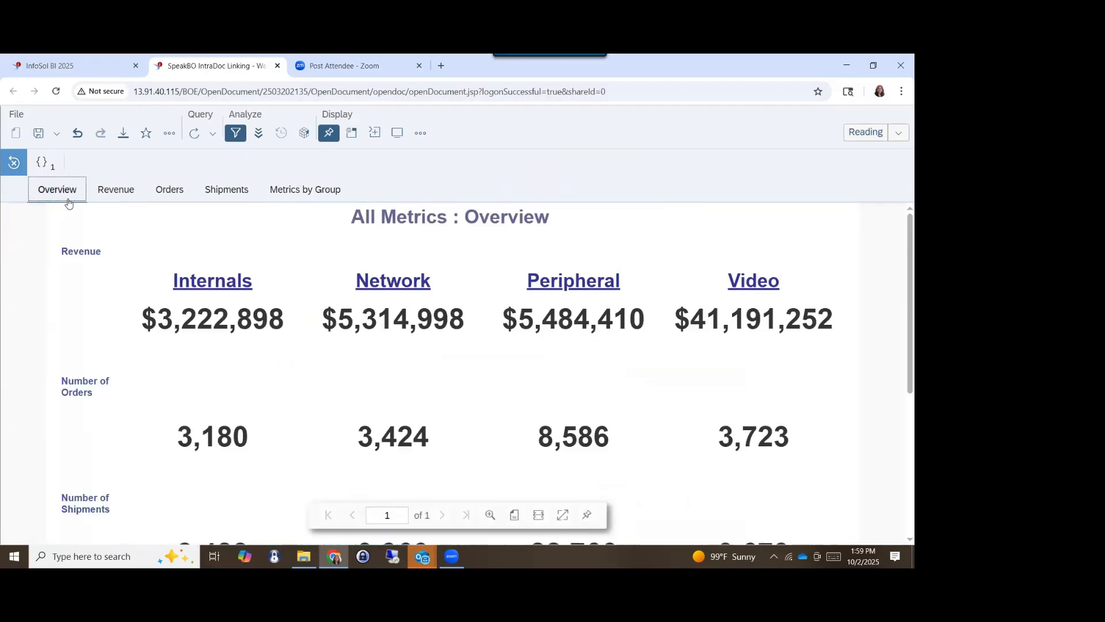
{"action": "scroll", "coordinate": [508, 396], "scroll_direction": "down", "scroll_amount": 2}
{"action": "scroll", "coordinate": [509, 396], "scroll_direction": "down", "scroll_amount": 3}
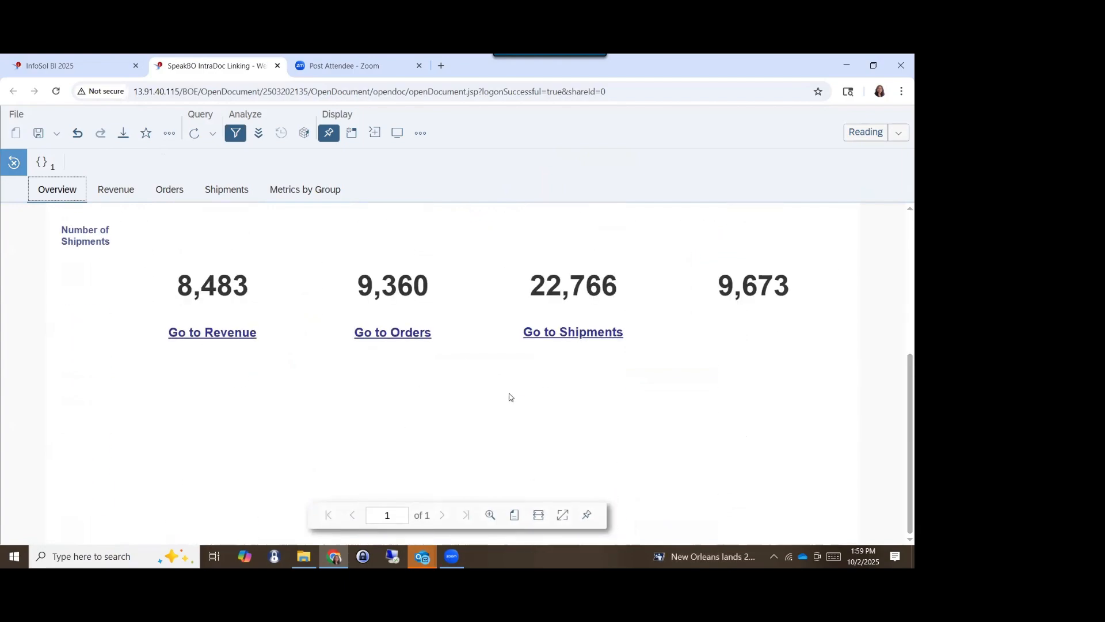
{"action": "scroll", "coordinate": [508, 396], "scroll_direction": "up", "scroll_amount": 5}
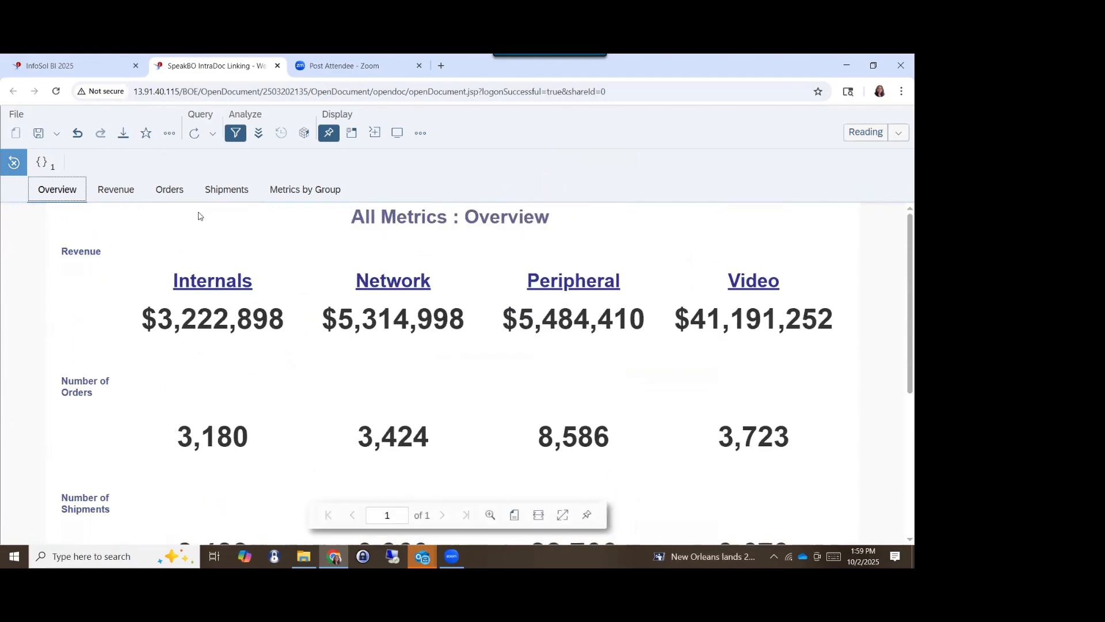
{"action": "scroll", "coordinate": [485, 468], "scroll_direction": "down", "scroll_amount": 5}
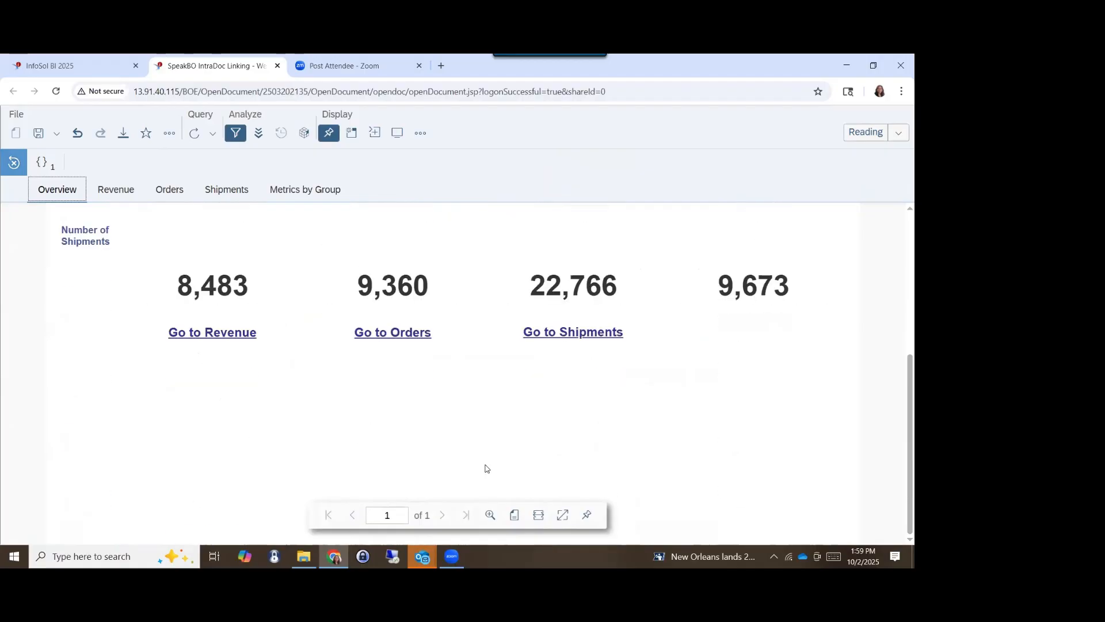
{"action": "left_click", "coordinate": [571, 336]}
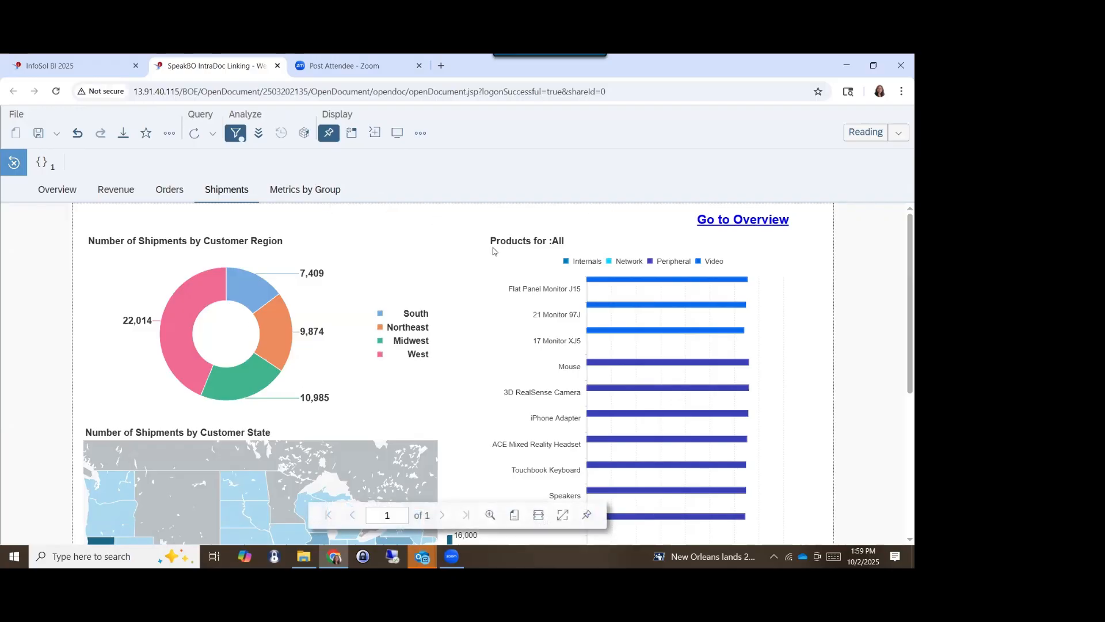
- Examine the tables in the Metrics by Group report, and follow its Go to Overview link to review the Overview report
{"action": "left_click", "coordinate": [305, 197]}
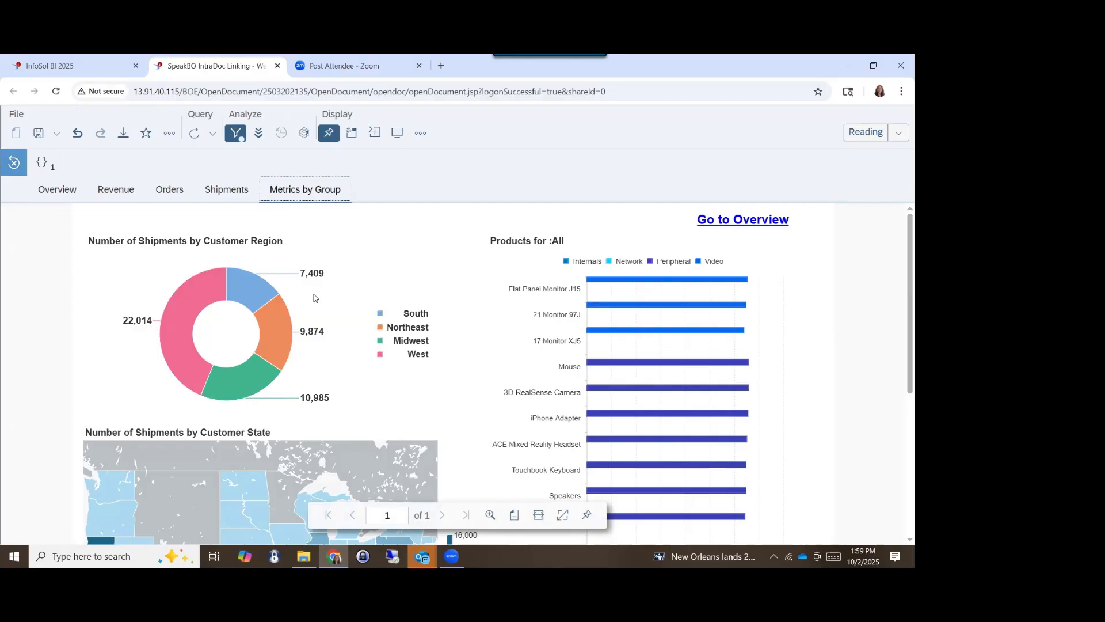
{"action": "scroll", "coordinate": [510, 320], "scroll_direction": "down", "scroll_amount": 8}
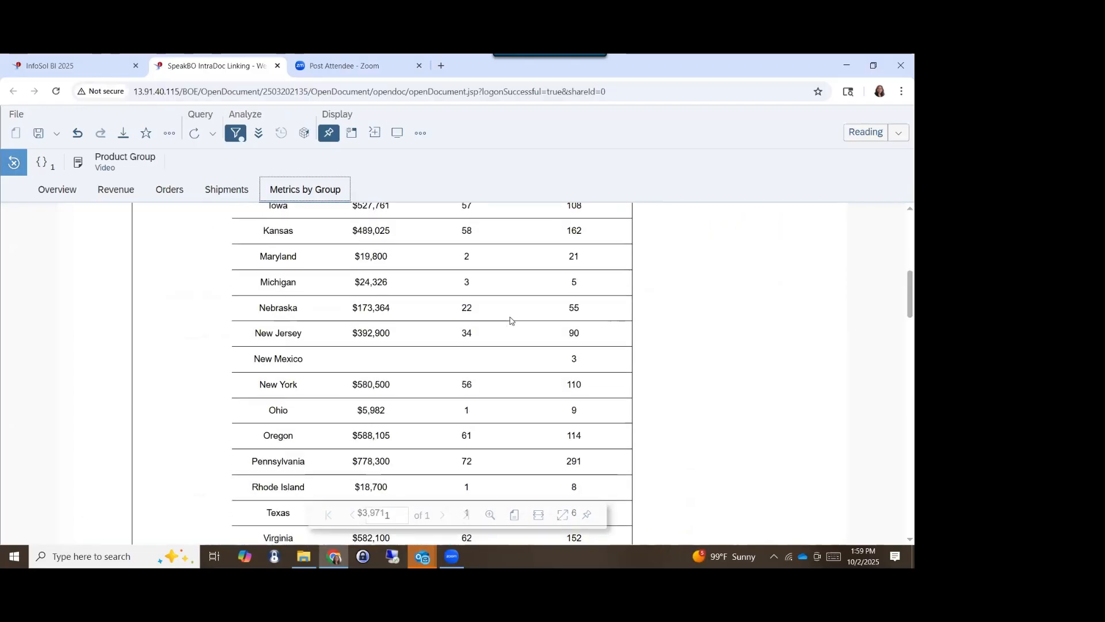
{"action": "scroll", "coordinate": [510, 321], "scroll_direction": "down", "scroll_amount": 6}
{"action": "scroll", "coordinate": [510, 321], "scroll_direction": "up", "scroll_amount": 13}
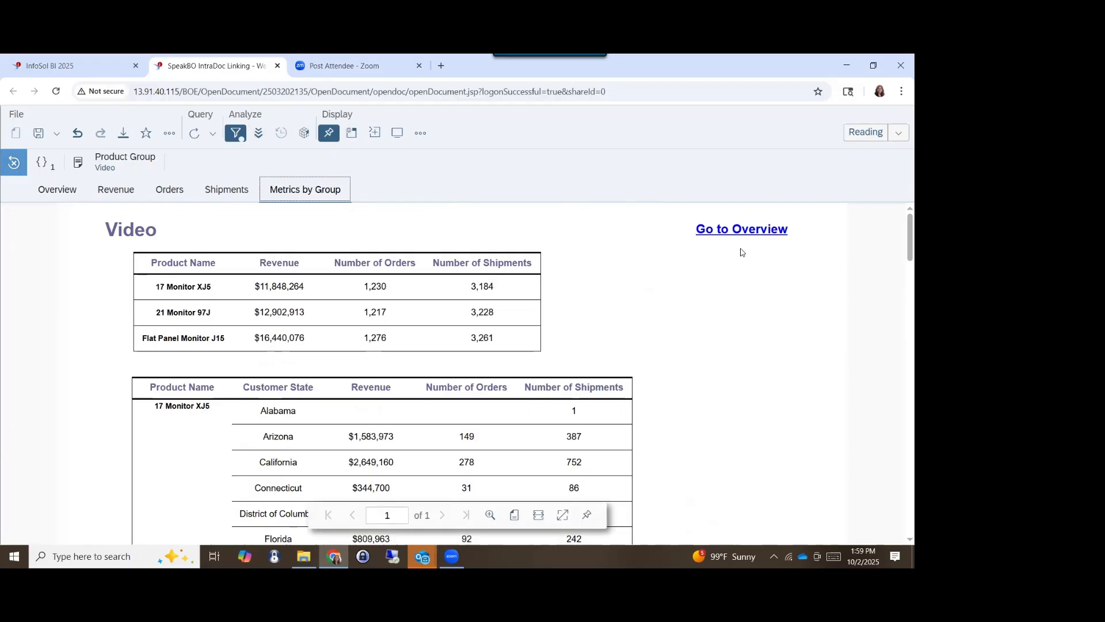
{"action": "left_click", "coordinate": [740, 231]}
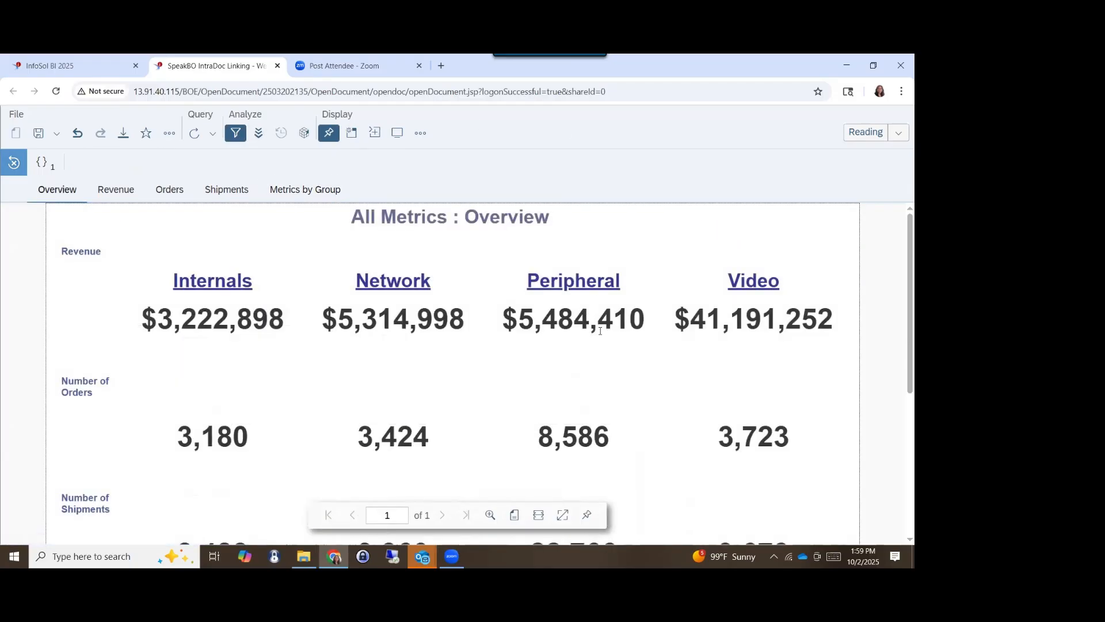
{"action": "scroll", "coordinate": [600, 331], "scroll_direction": "down", "scroll_amount": 5}
{"action": "scroll", "coordinate": [599, 327], "scroll_direction": "up", "scroll_amount": 5}
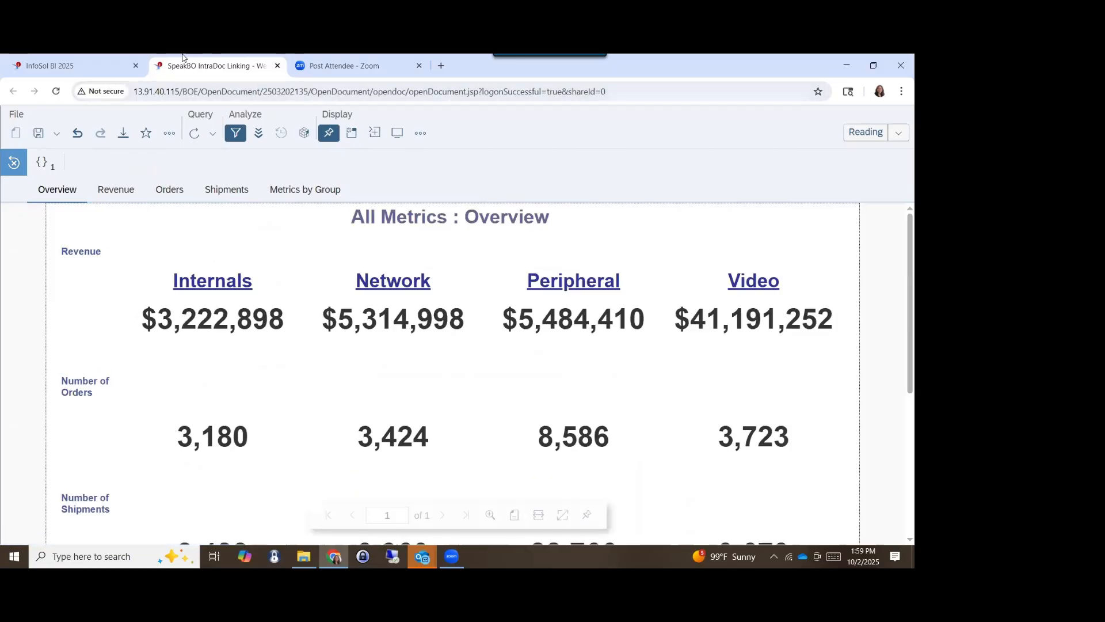
- Return to the AZBOCUG Element Linking document and open its Products report
{"action": "left_click", "coordinate": [63, 68]}
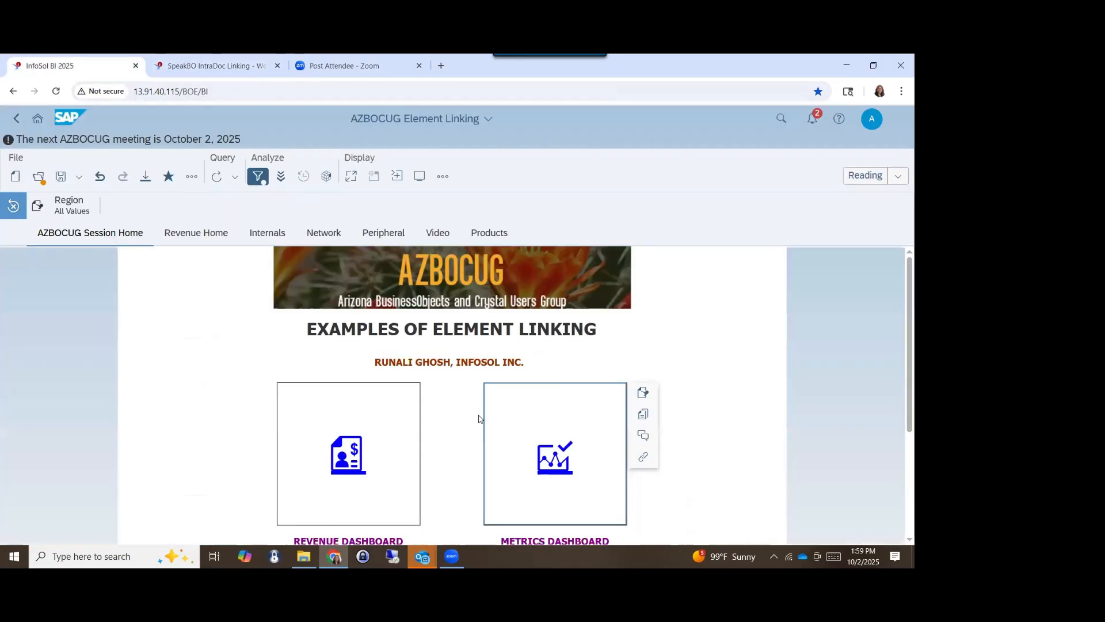
{"action": "scroll", "coordinate": [518, 392], "scroll_direction": "down", "scroll_amount": 3}
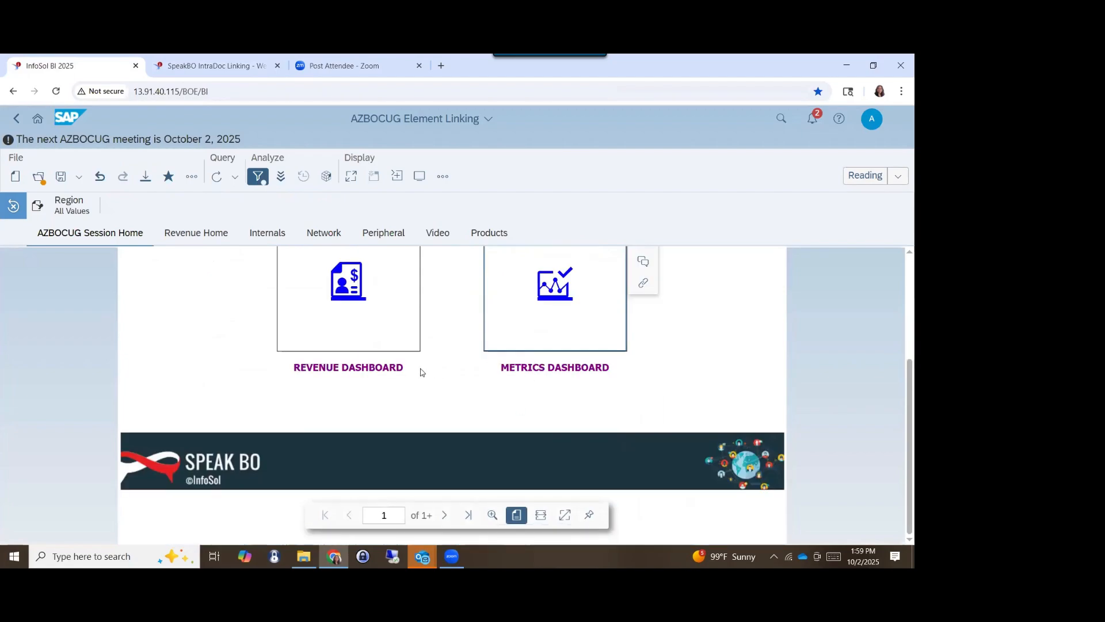
{"action": "left_click", "coordinate": [484, 236]}
{"action": "left_click", "coordinate": [496, 327]}
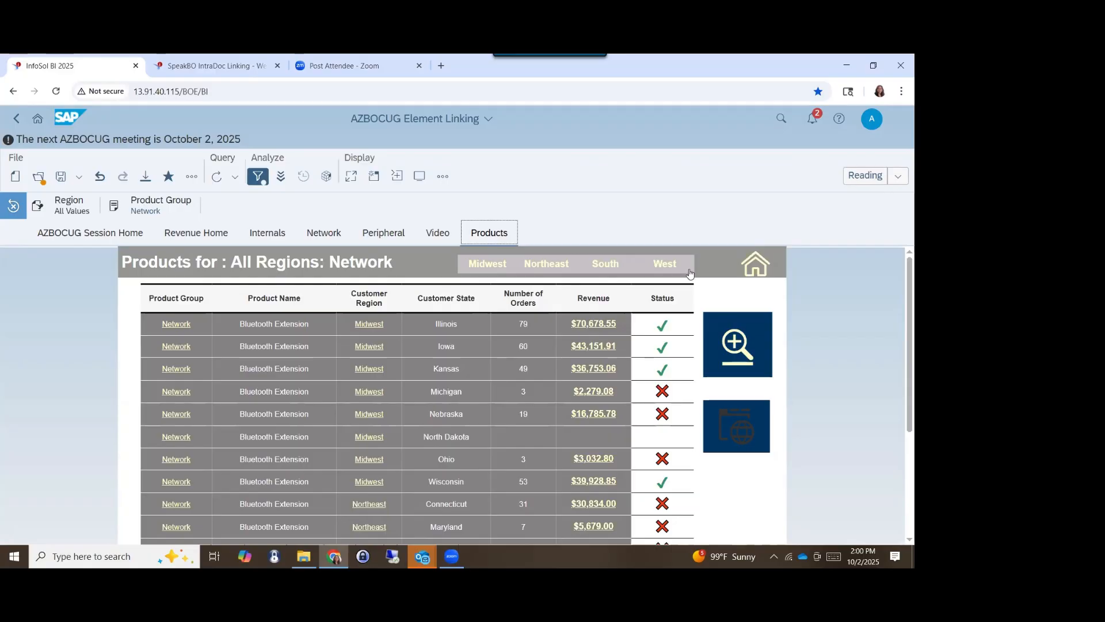
- Filter the products table through the region selector by Northeast, South, Midwest and finally West
{"action": "left_click", "coordinate": [555, 269]}
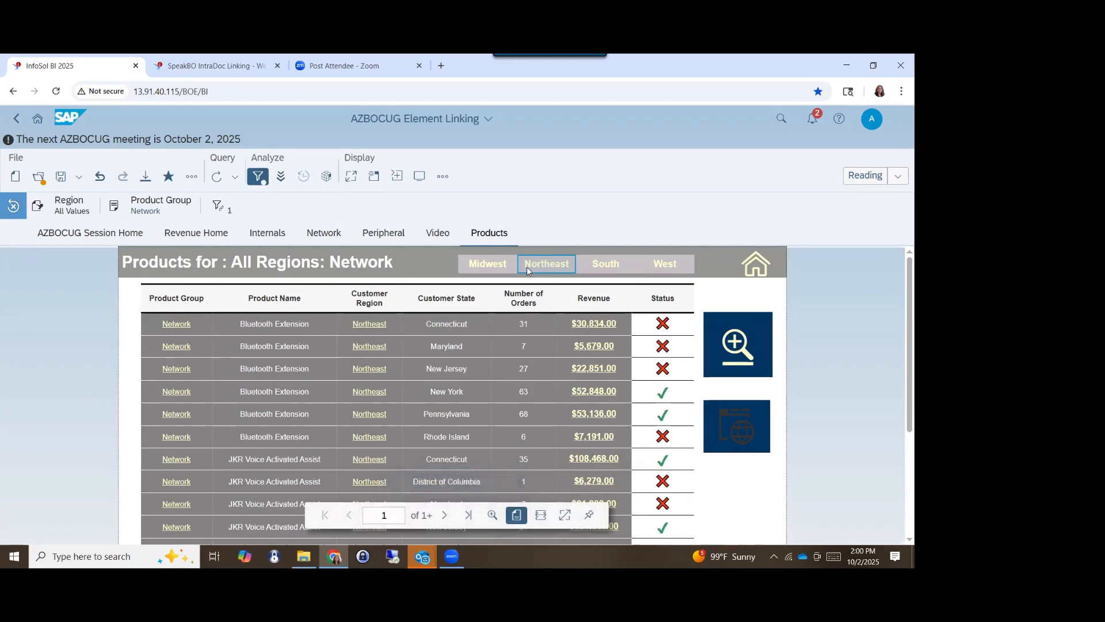
{"action": "left_click", "coordinate": [610, 266]}
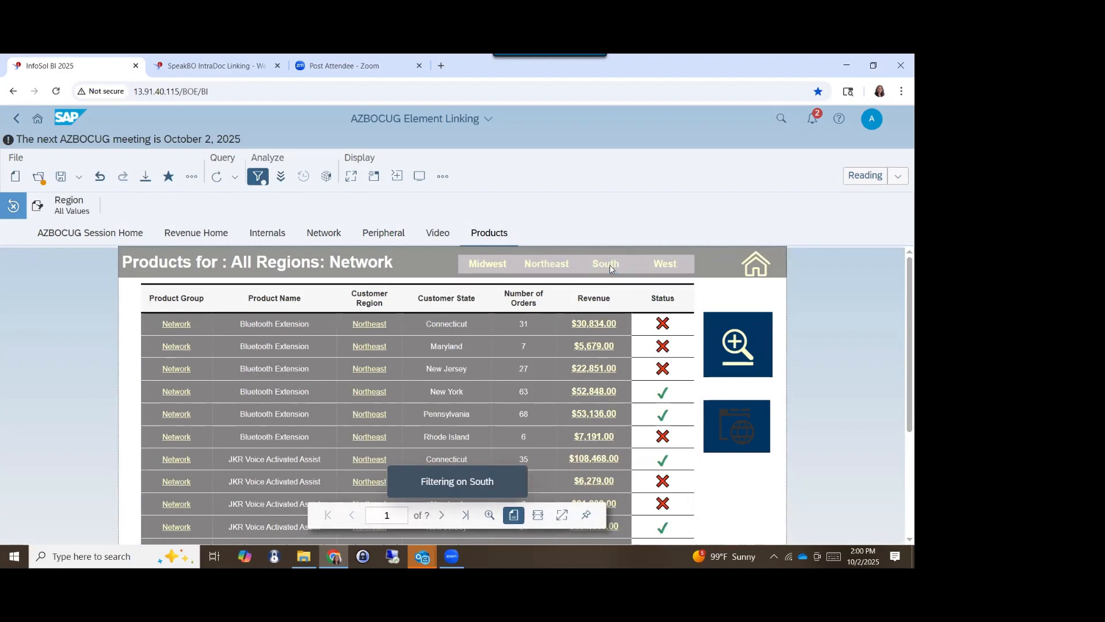
{"action": "left_click", "coordinate": [460, 267]}
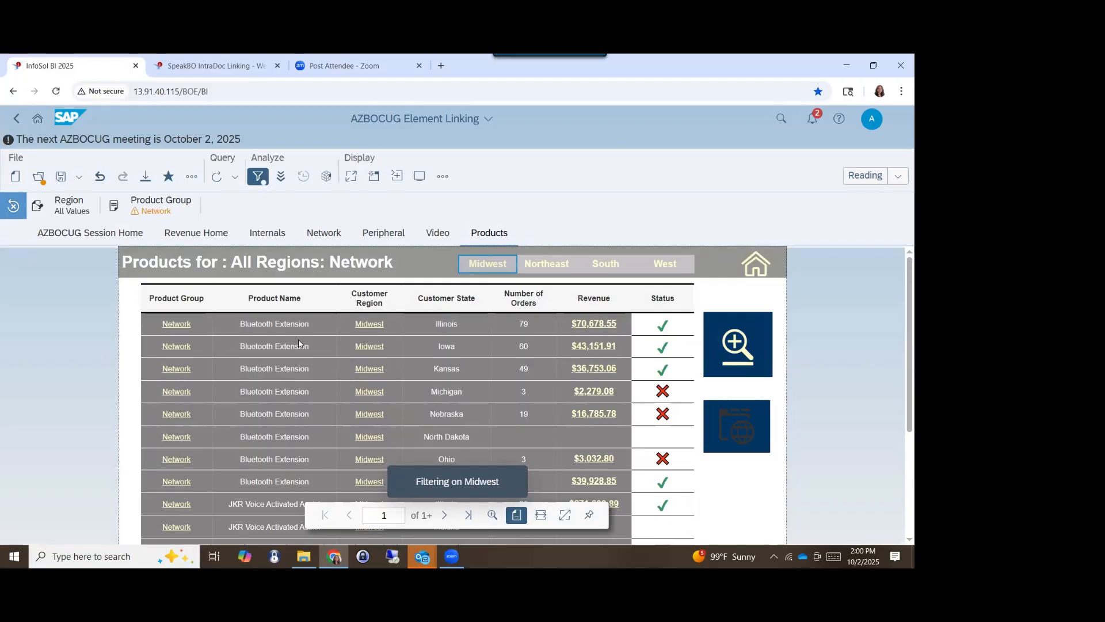
{"action": "left_click", "coordinate": [665, 264]}
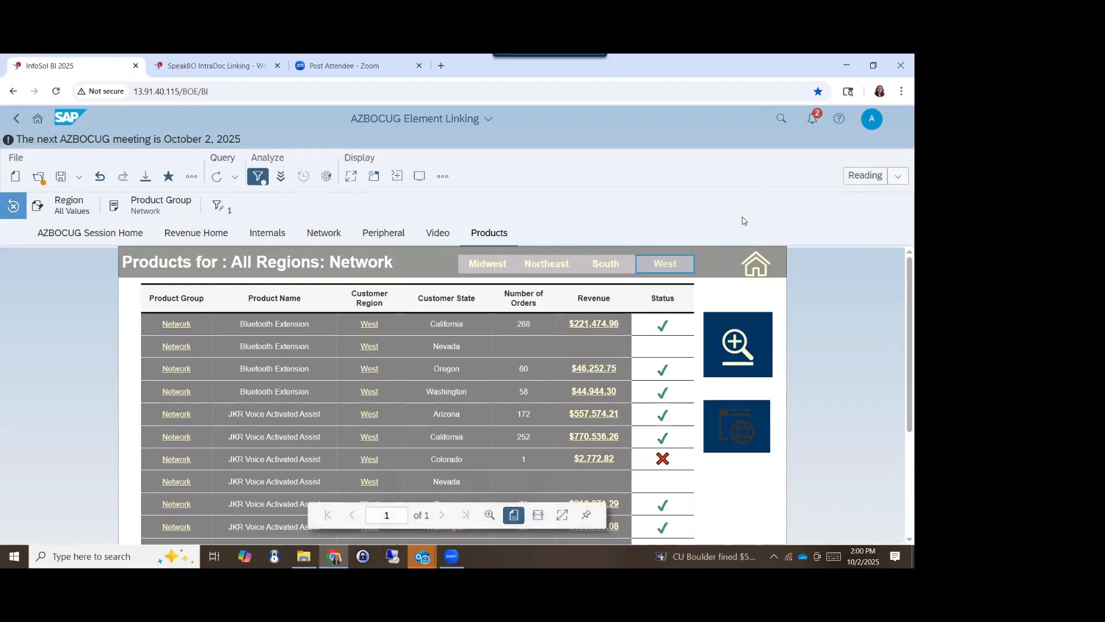
- Switch to Design mode and inspect the region selector block's element link, layout and text format settings
{"action": "left_click", "coordinate": [863, 176]}
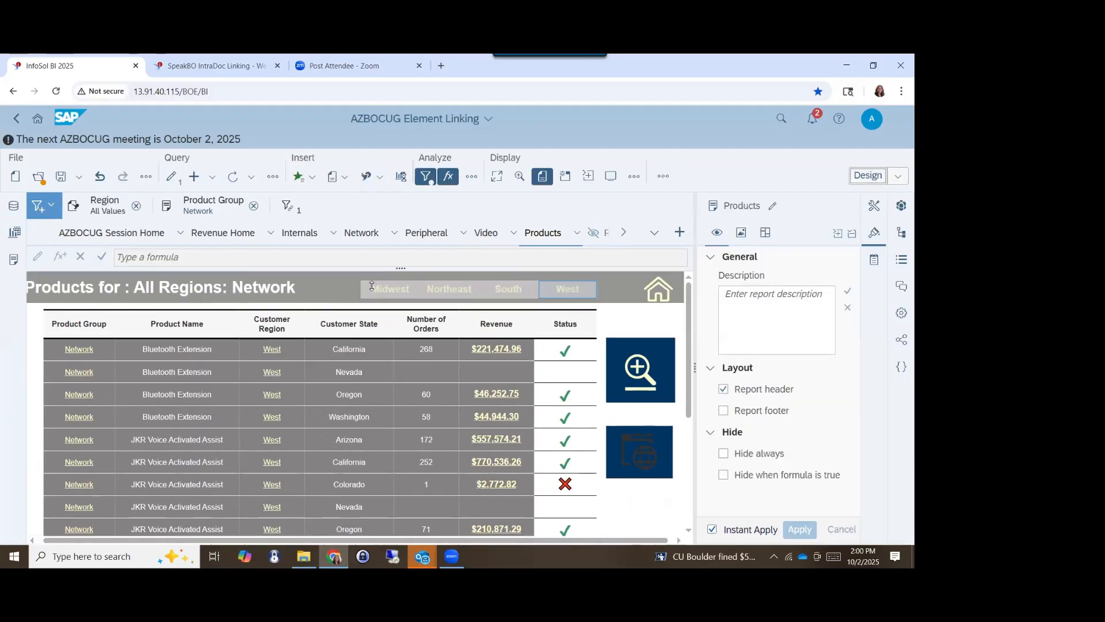
{"action": "left_click", "coordinate": [401, 283]}
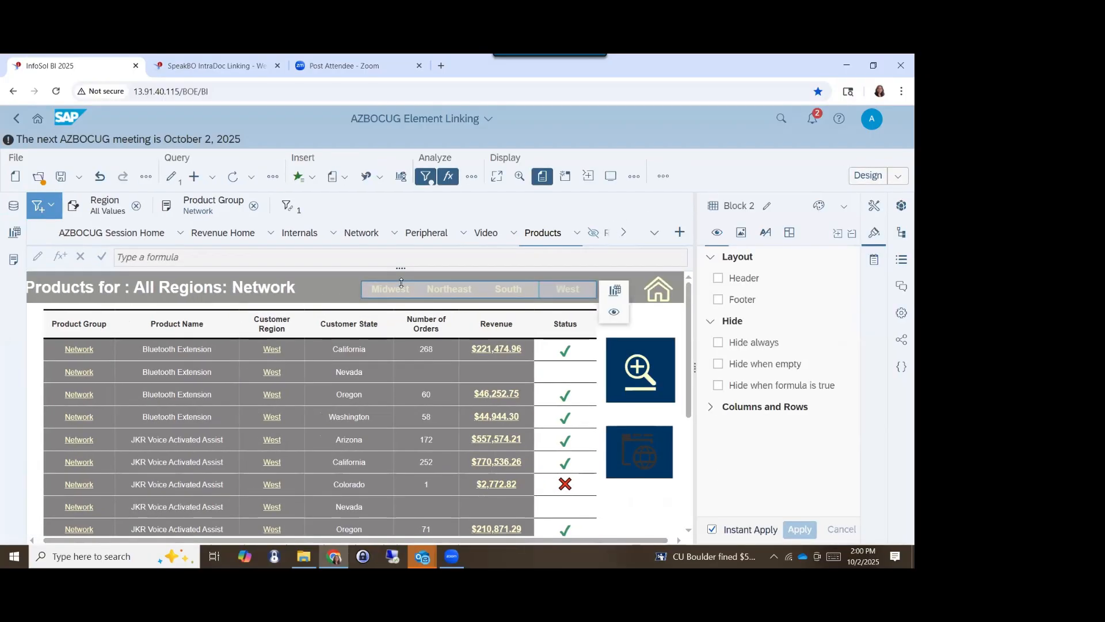
{"action": "left_click", "coordinate": [874, 205]}
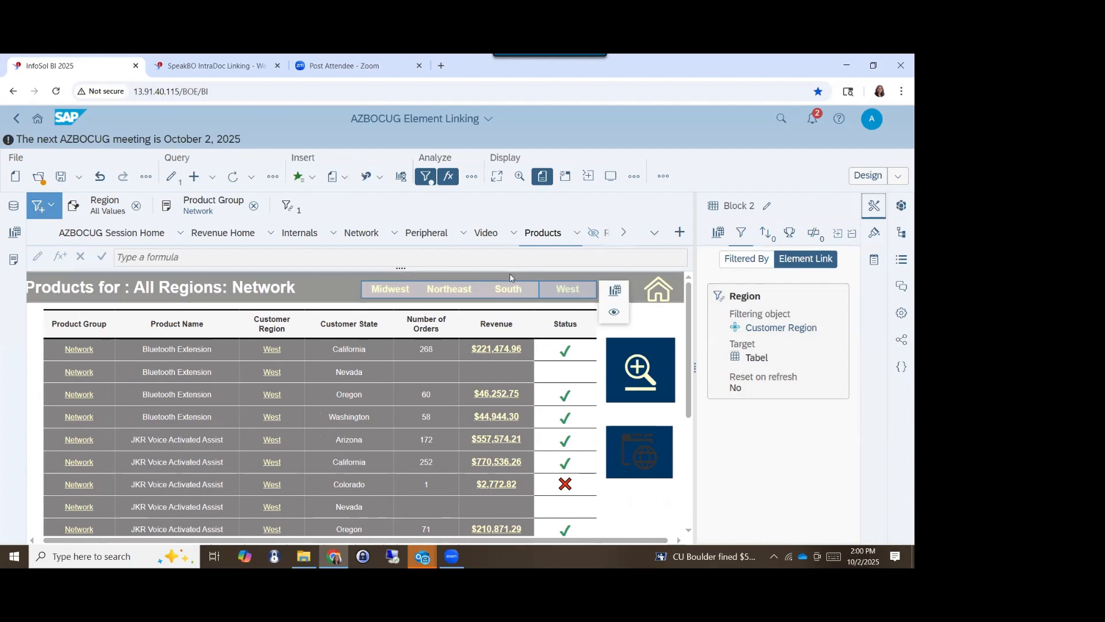
{"action": "left_click", "coordinate": [874, 232]}
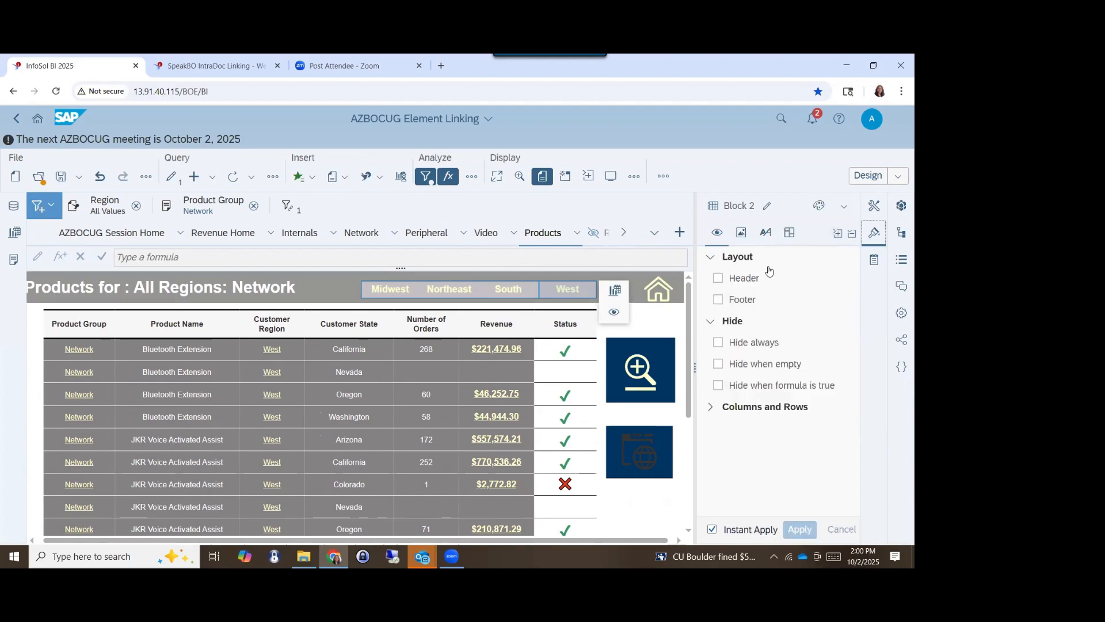
{"action": "left_click", "coordinate": [766, 236]}
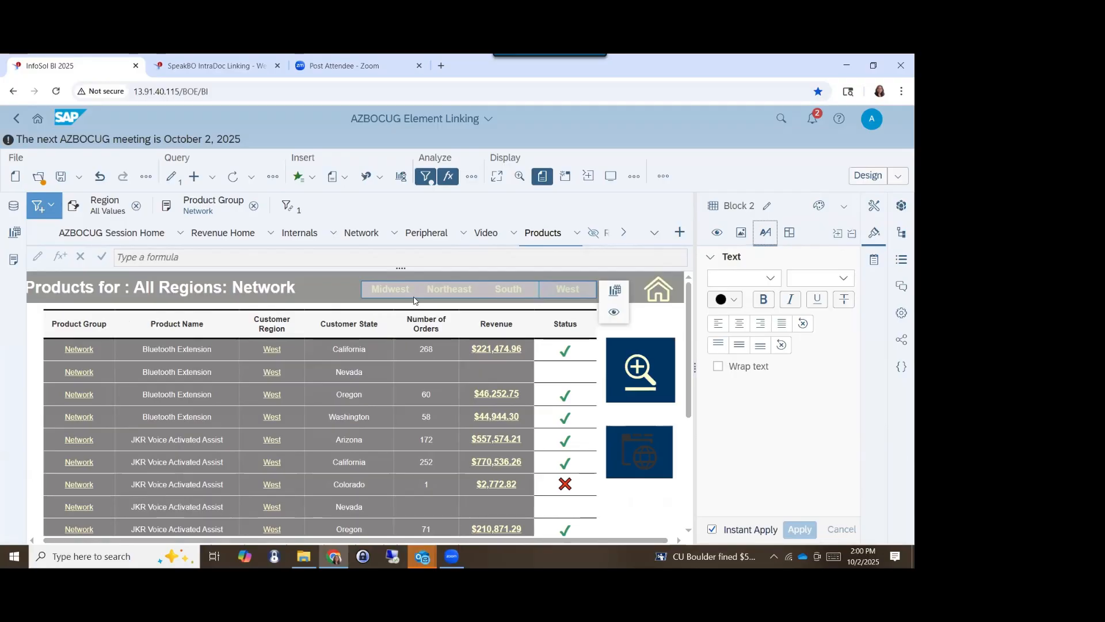
- Examine the formula of the Products report's title cell, and look over the report header and products table
{"action": "left_click", "coordinate": [326, 289]}
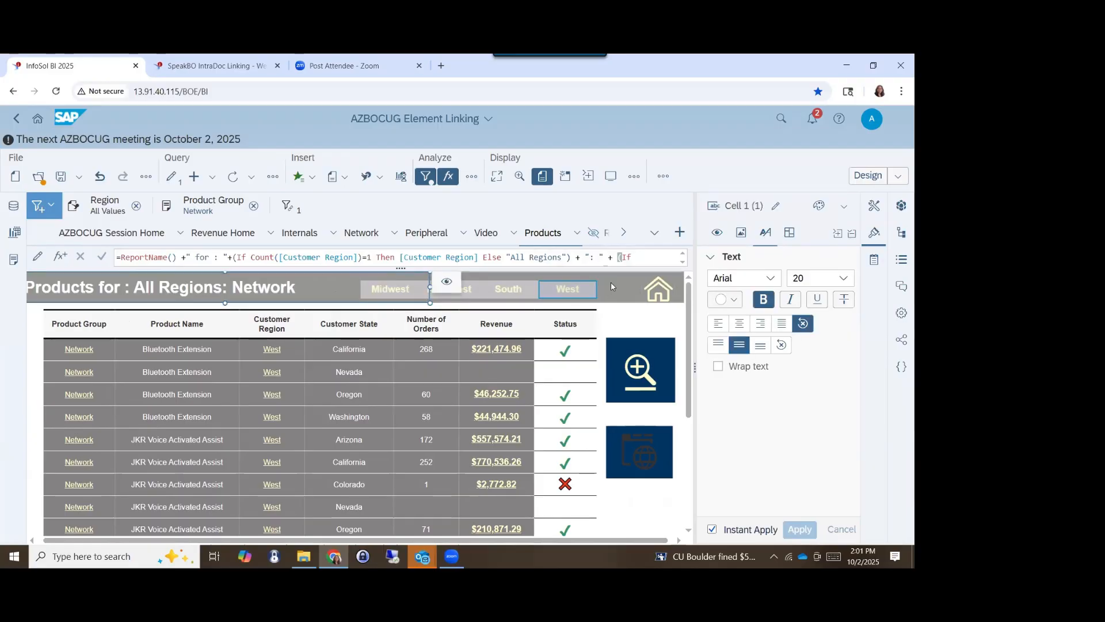
{"action": "left_click", "coordinate": [604, 285]}
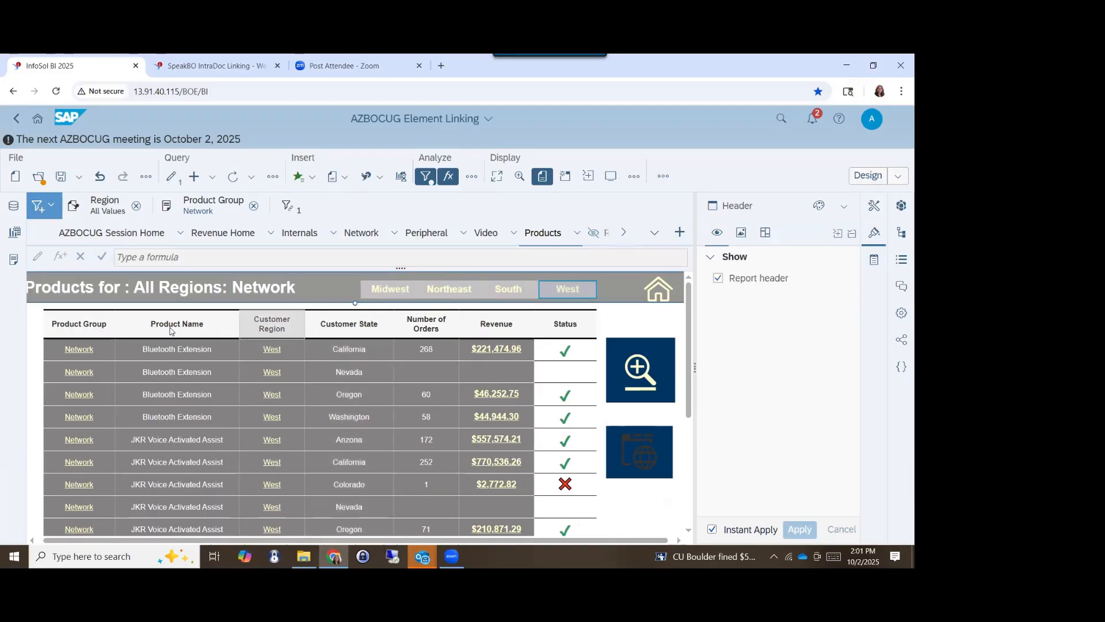
{"action": "scroll", "coordinate": [377, 402], "scroll_direction": "down", "scroll_amount": 3}
{"action": "scroll", "coordinate": [319, 403], "scroll_direction": "up", "scroll_amount": 4}
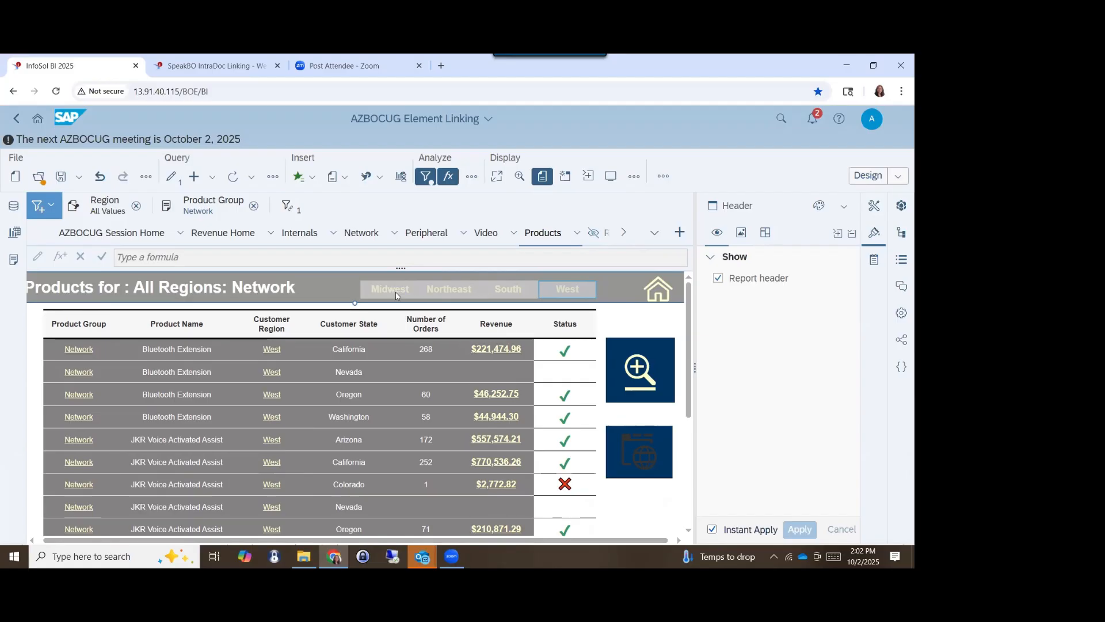
{"action": "left_click", "coordinate": [349, 416]}
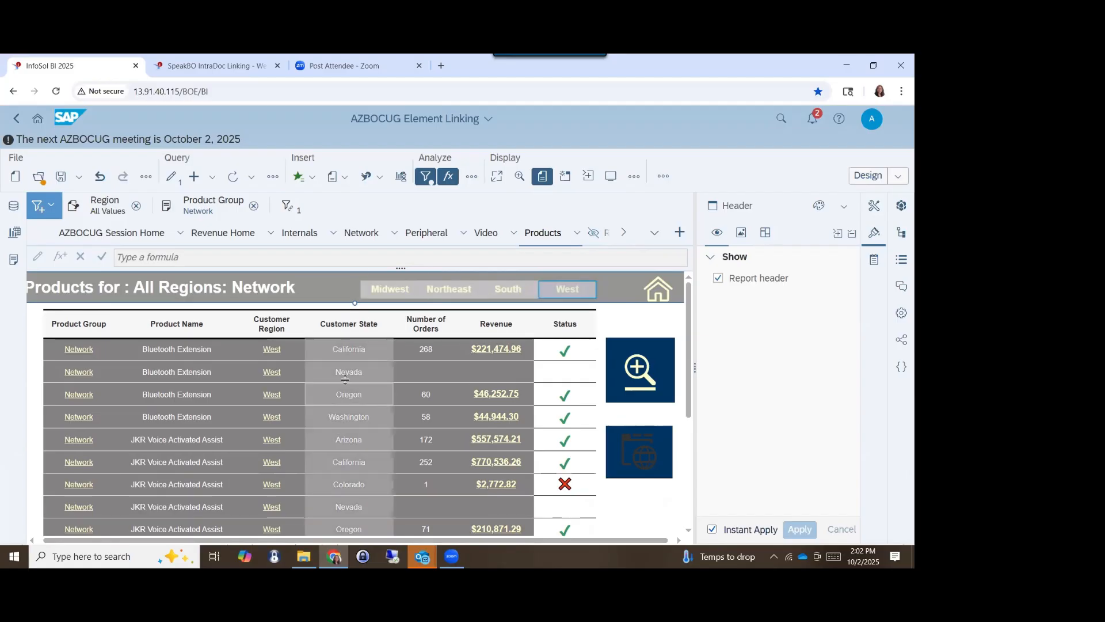